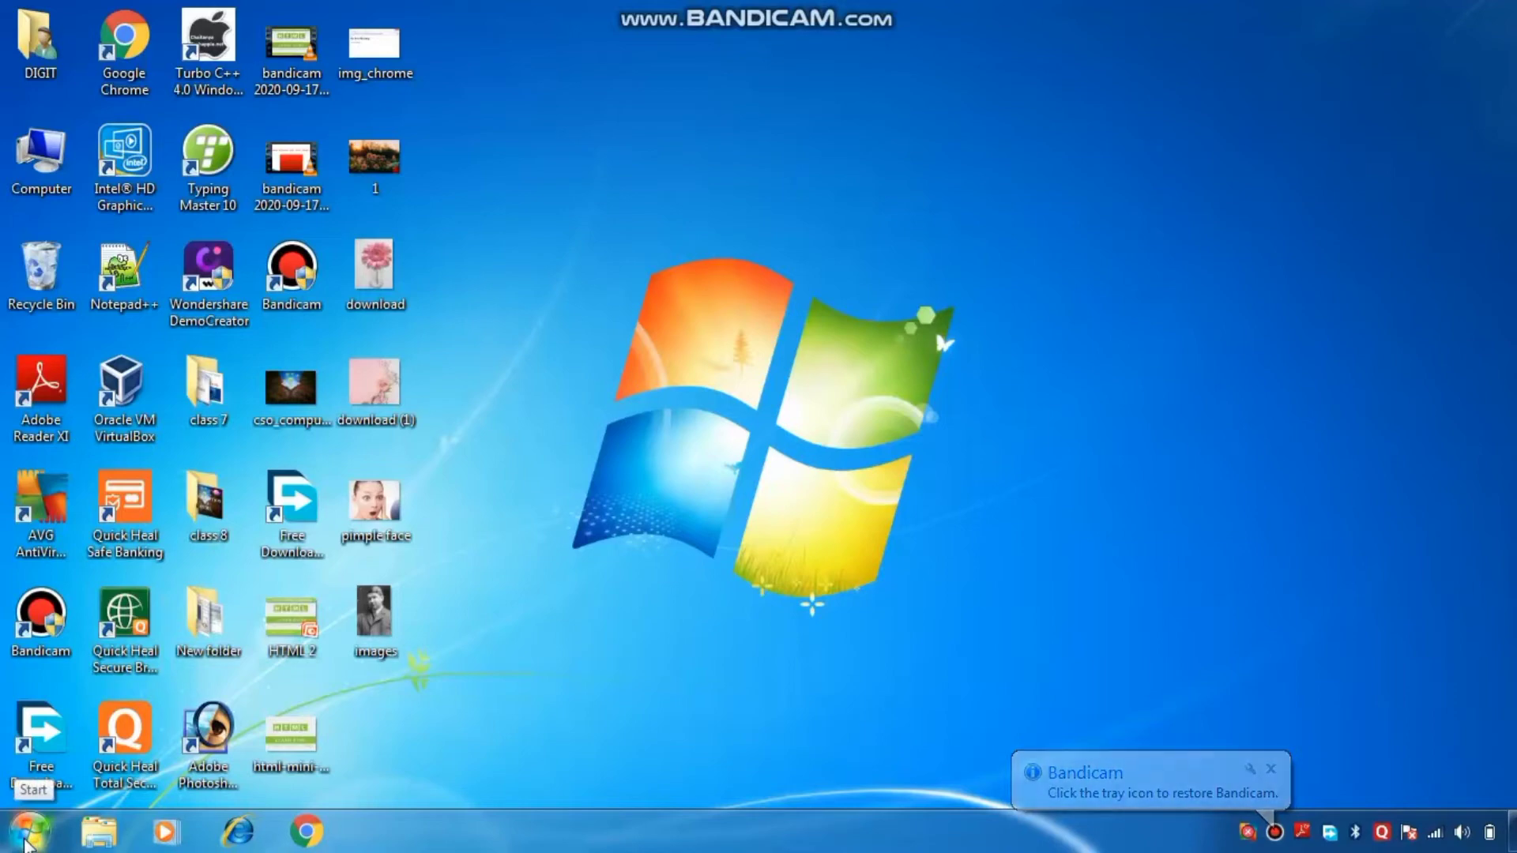
Step: Launch Adobe Photoshop CS5 (64 Bit) from the installed programs
{"action": "left_click", "coordinate": [28, 843]}
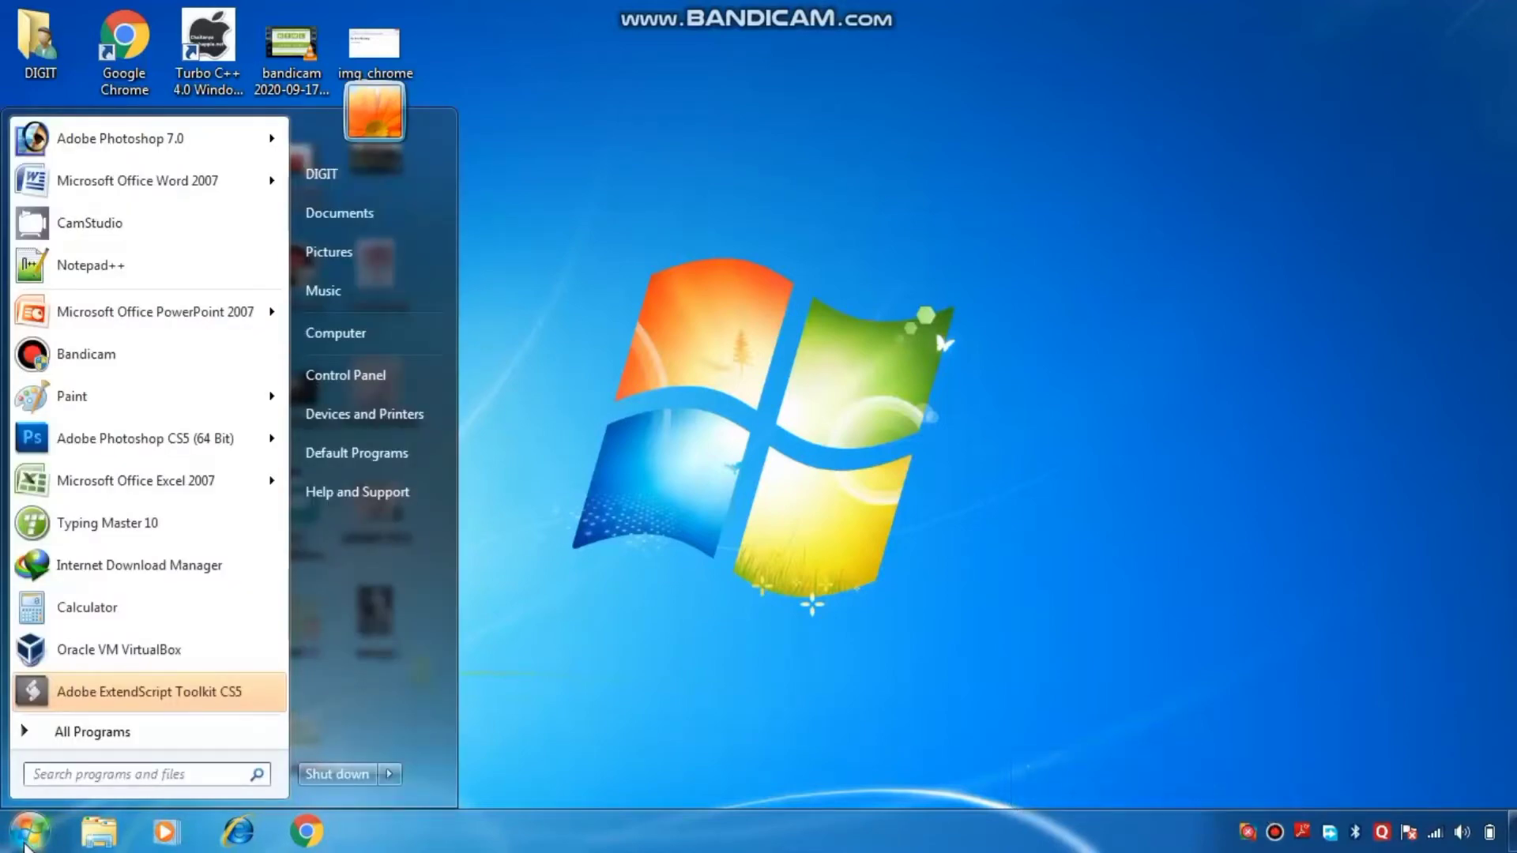
{"action": "left_click", "coordinate": [79, 733]}
{"action": "left_click", "coordinate": [79, 735]}
{"action": "left_click", "coordinate": [80, 735]}
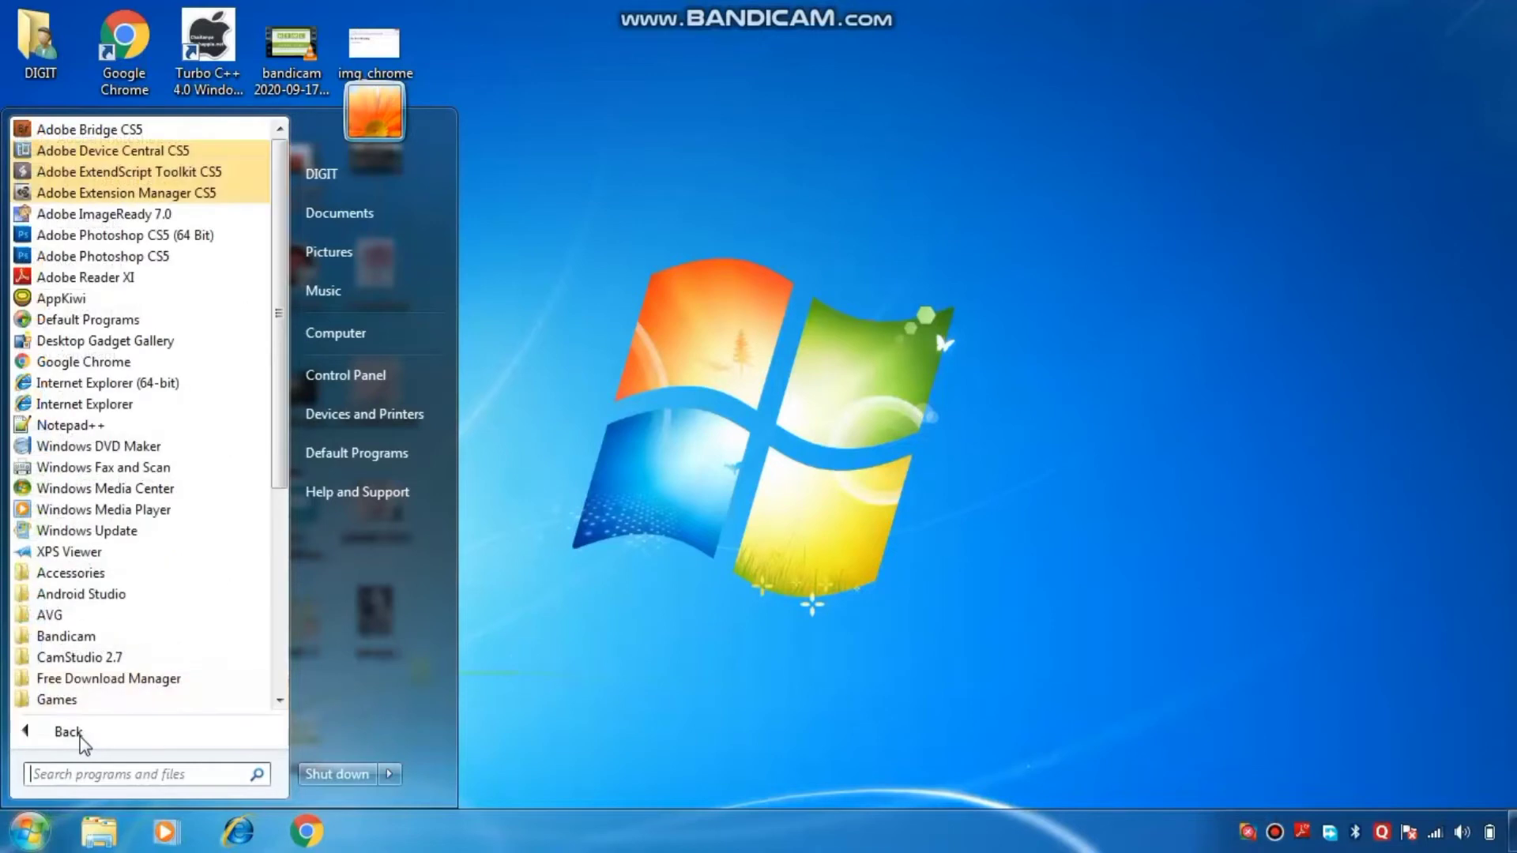
{"action": "left_click", "coordinate": [120, 237]}
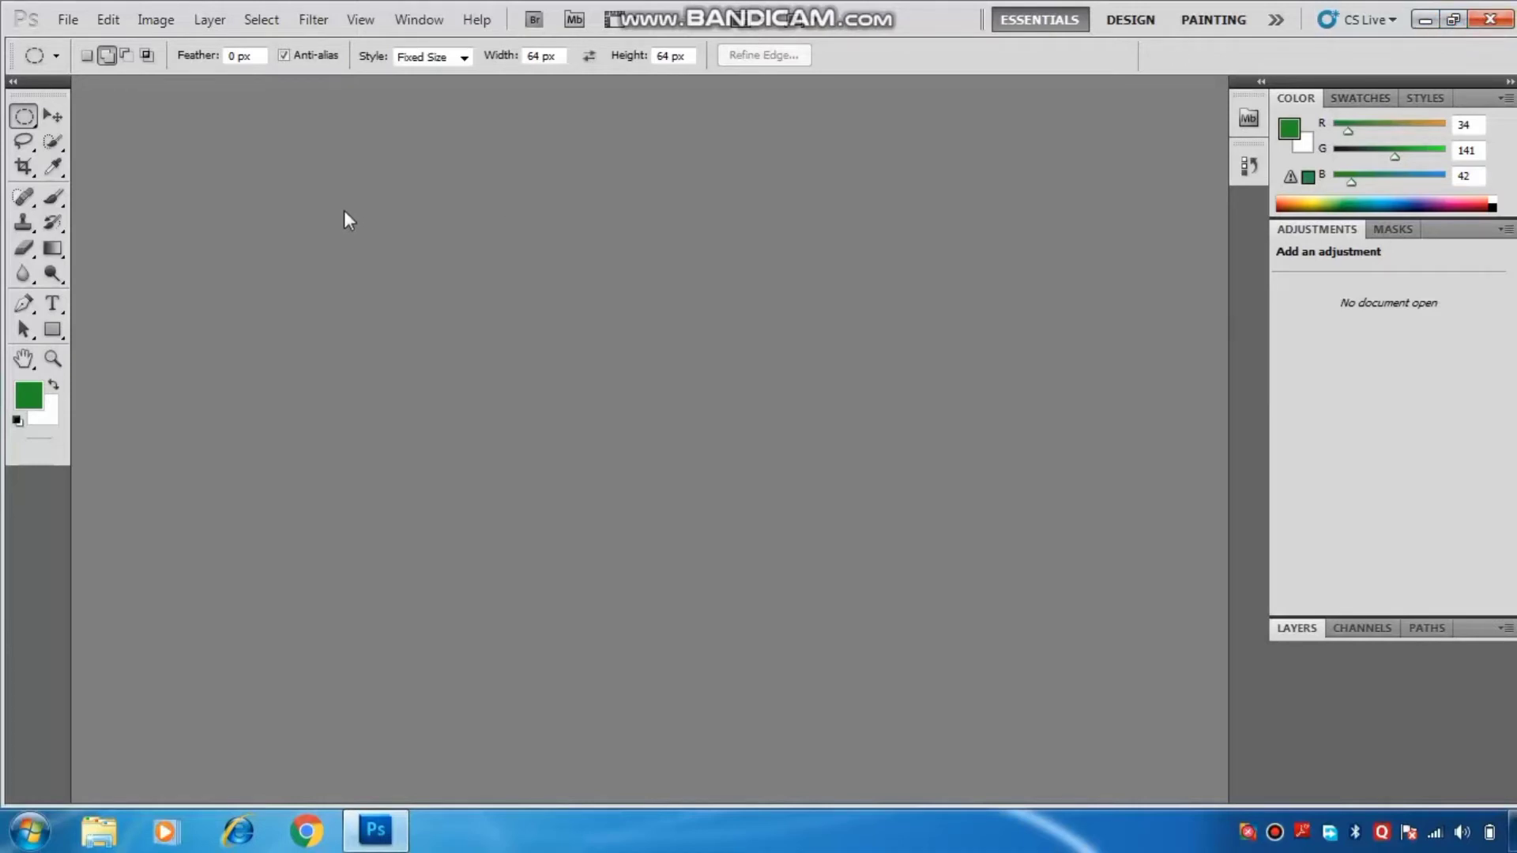
Step: Start a new document named anu1 with the Default Photoshop Size preset
{"action": "left_click", "coordinate": [68, 21]}
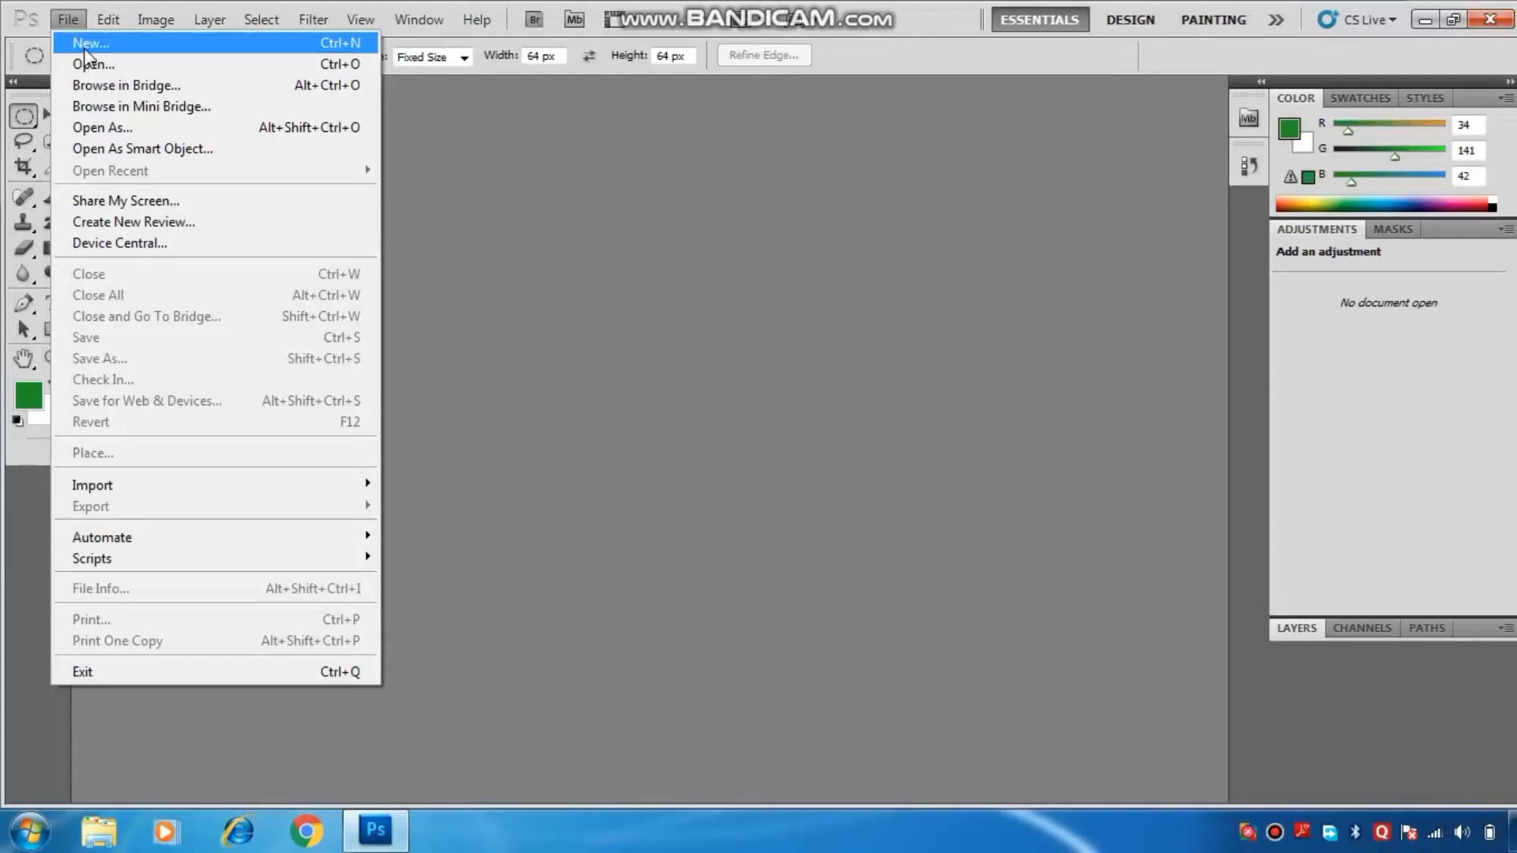
{"action": "left_click", "coordinate": [86, 47]}
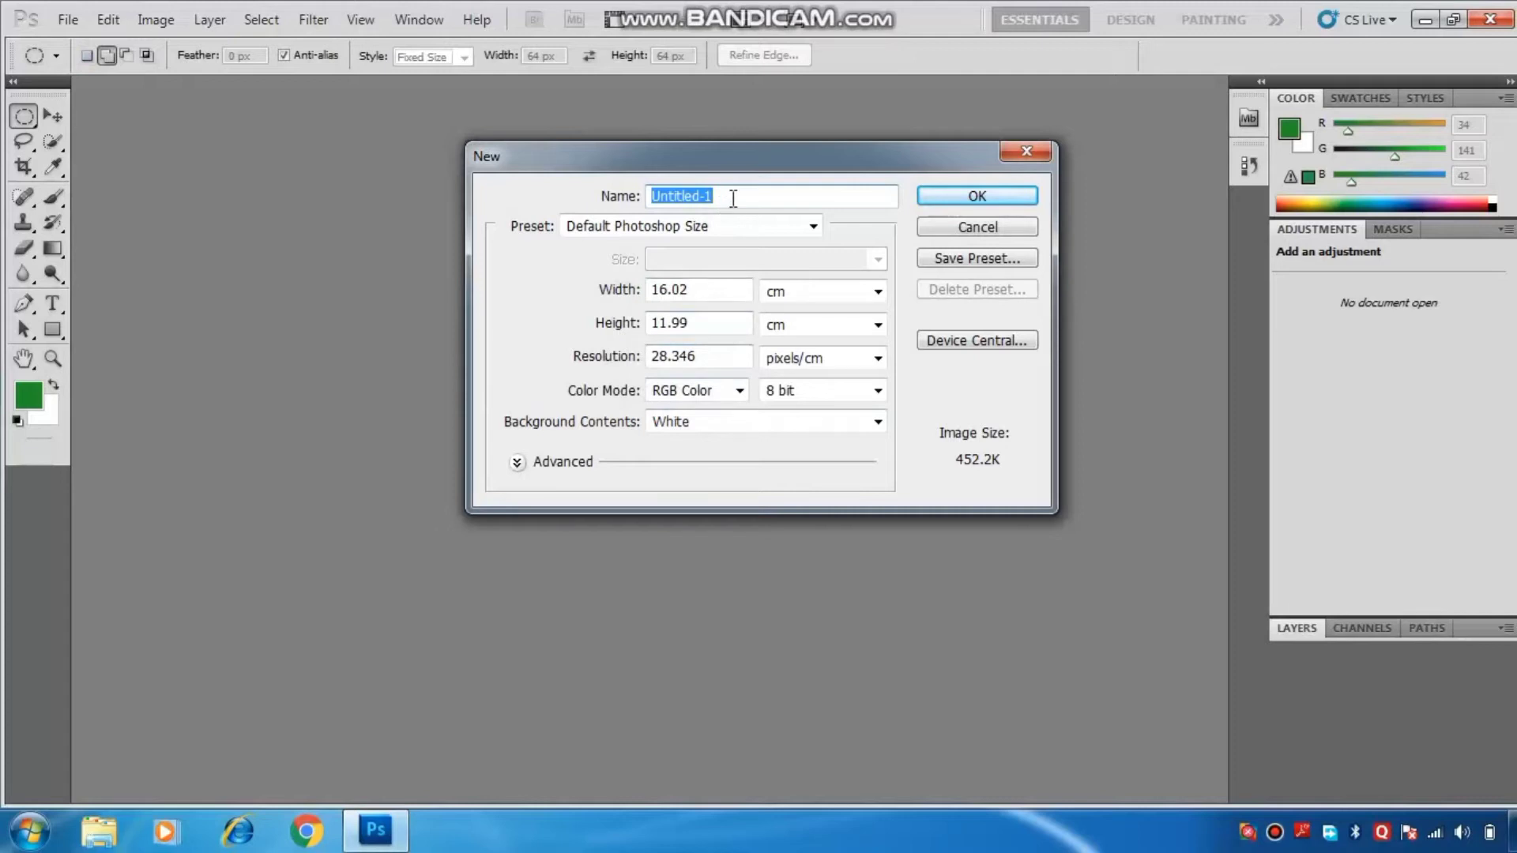
{"action": "left_click_drag", "start_coordinate": [727, 196], "coordinate": [656, 189]}
{"action": "type", "text": "anu"}
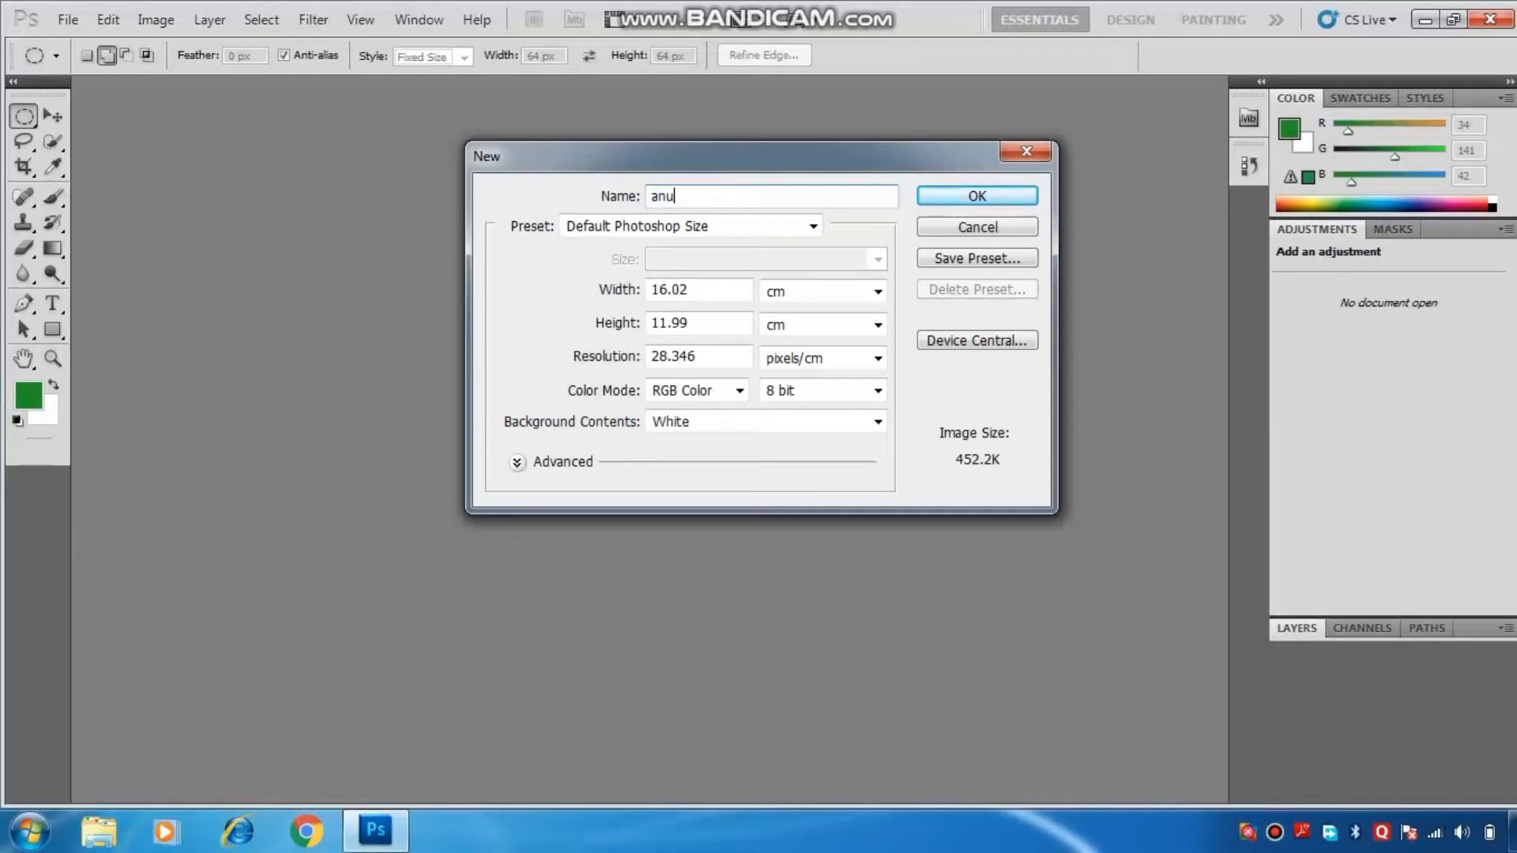
{"action": "type", "text": "1"}
{"action": "left_click", "coordinate": [813, 228]}
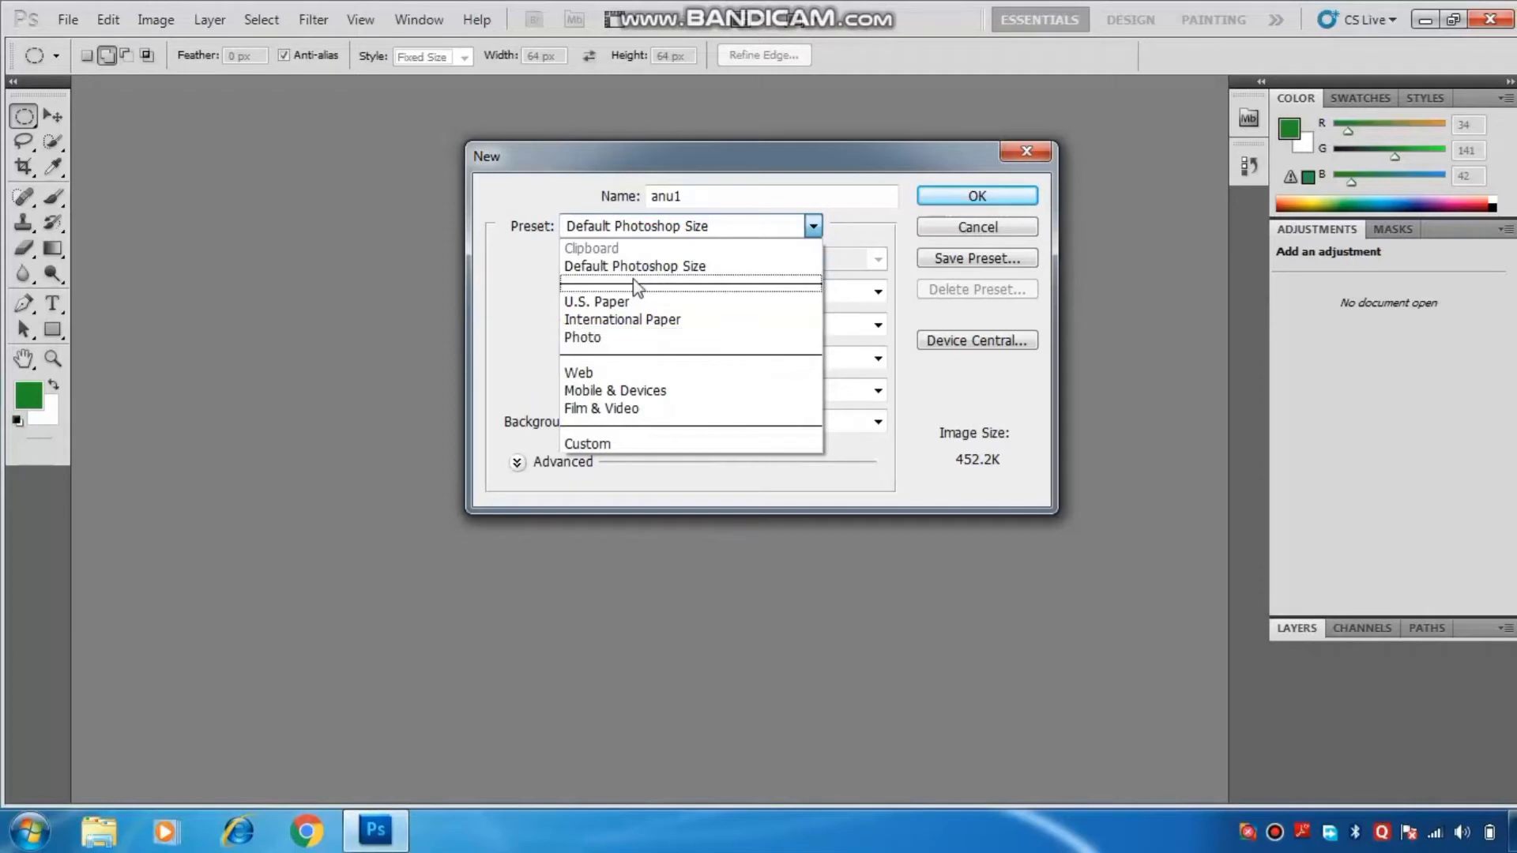
{"action": "left_click", "coordinate": [671, 267]}
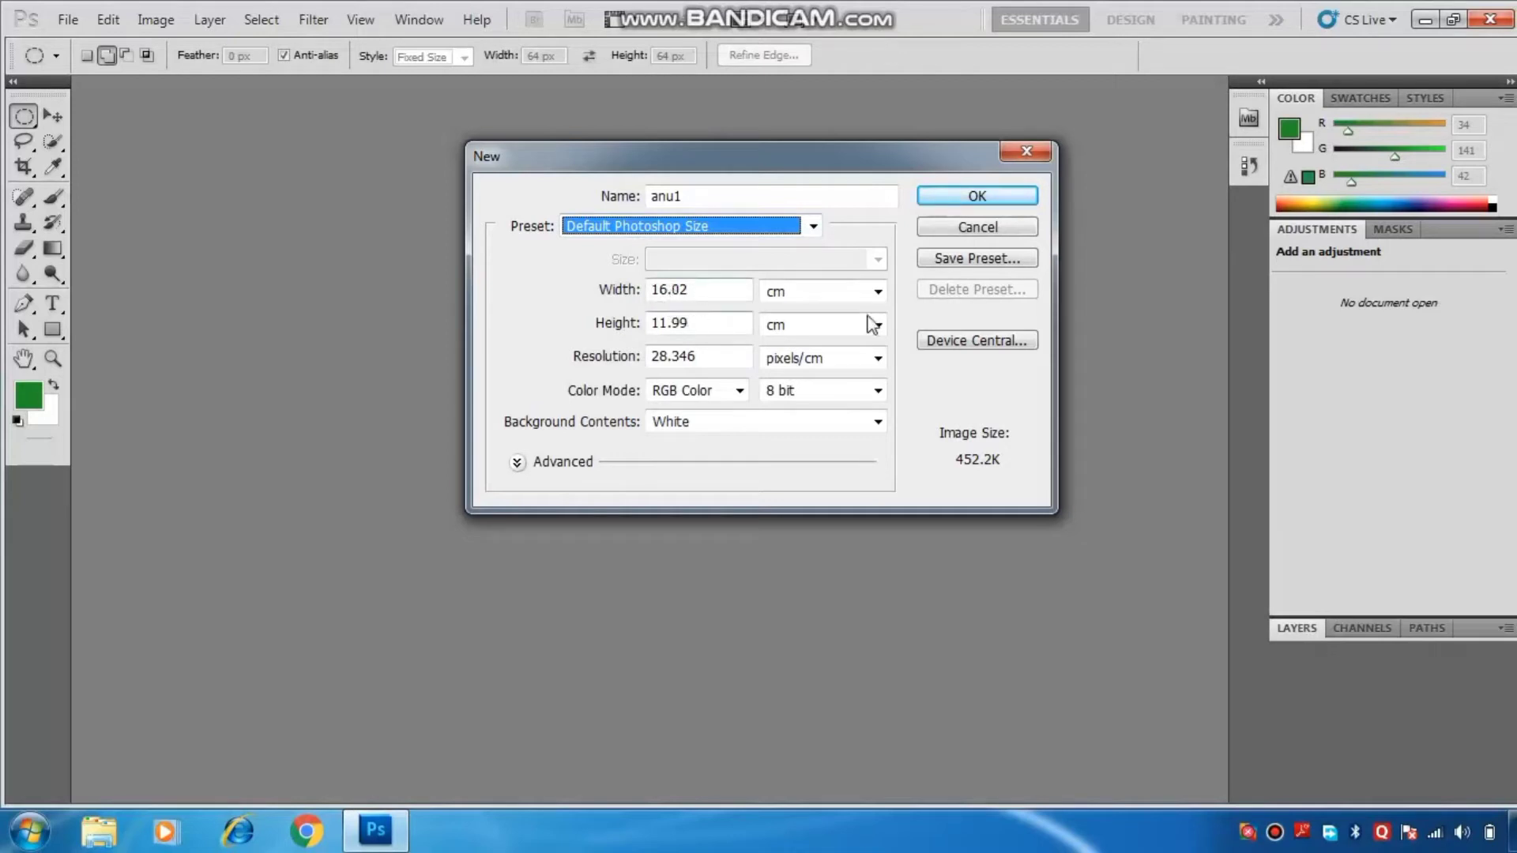
Step: Set the new document's size to 1000 by 1000 pixels and create it
{"action": "left_click", "coordinate": [878, 293]}
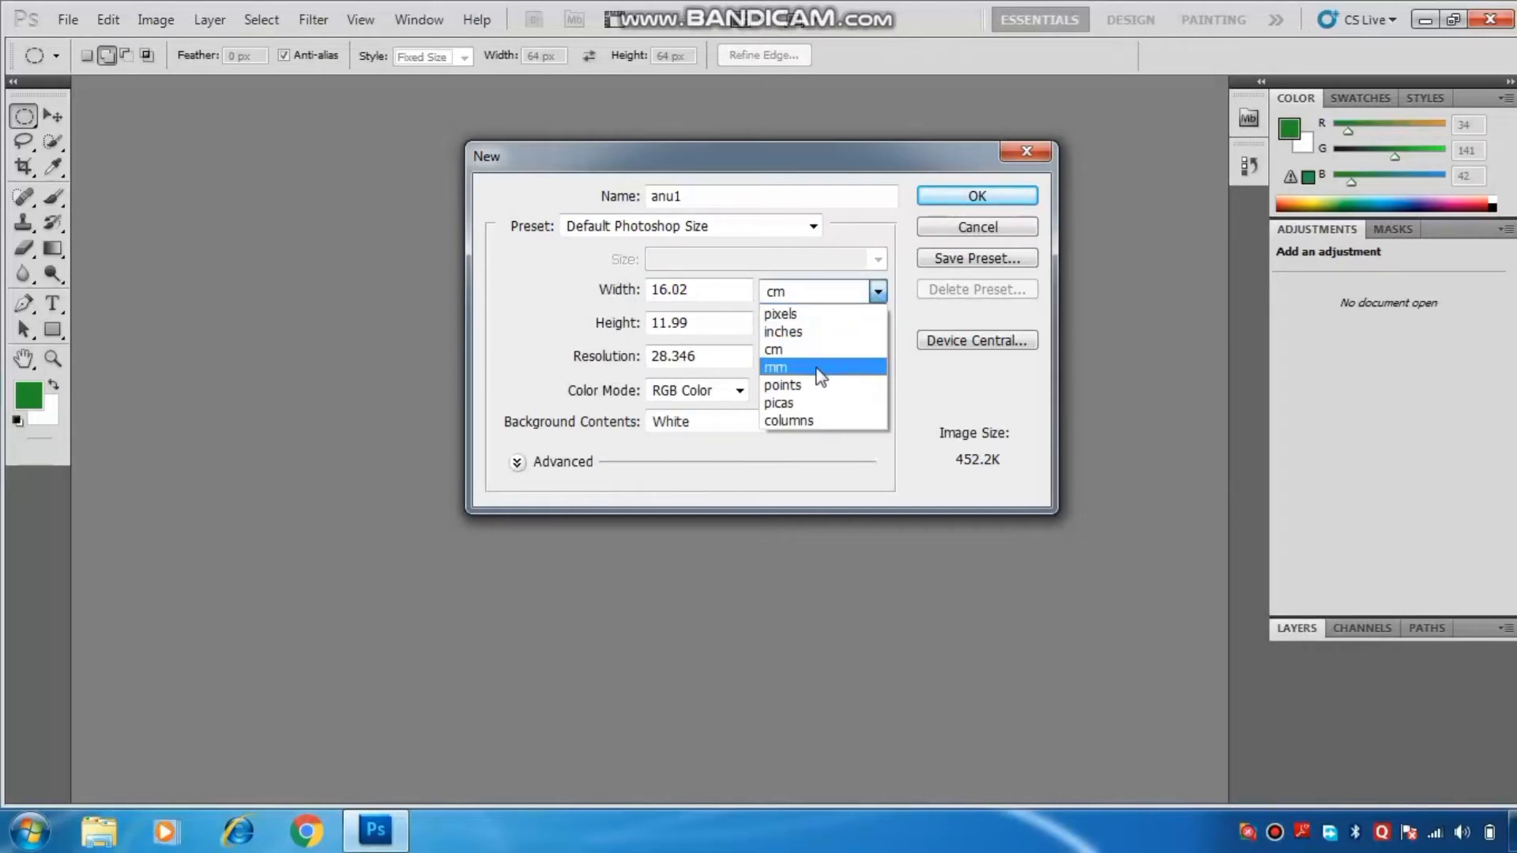
{"action": "left_click", "coordinate": [778, 315]}
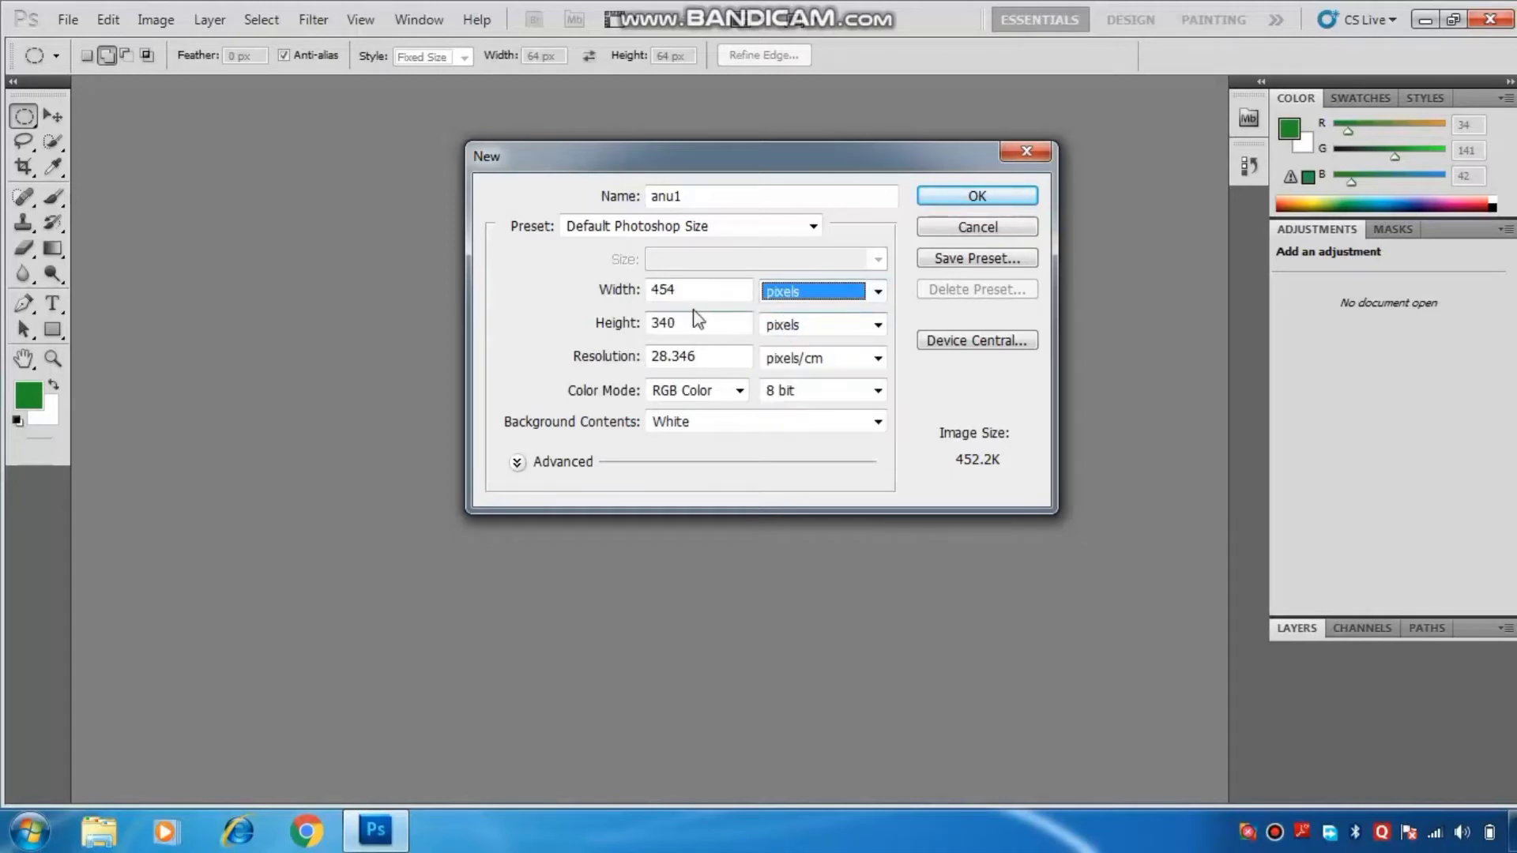
{"action": "left_click", "coordinate": [715, 291]}
{"action": "type", "text": "1000"}
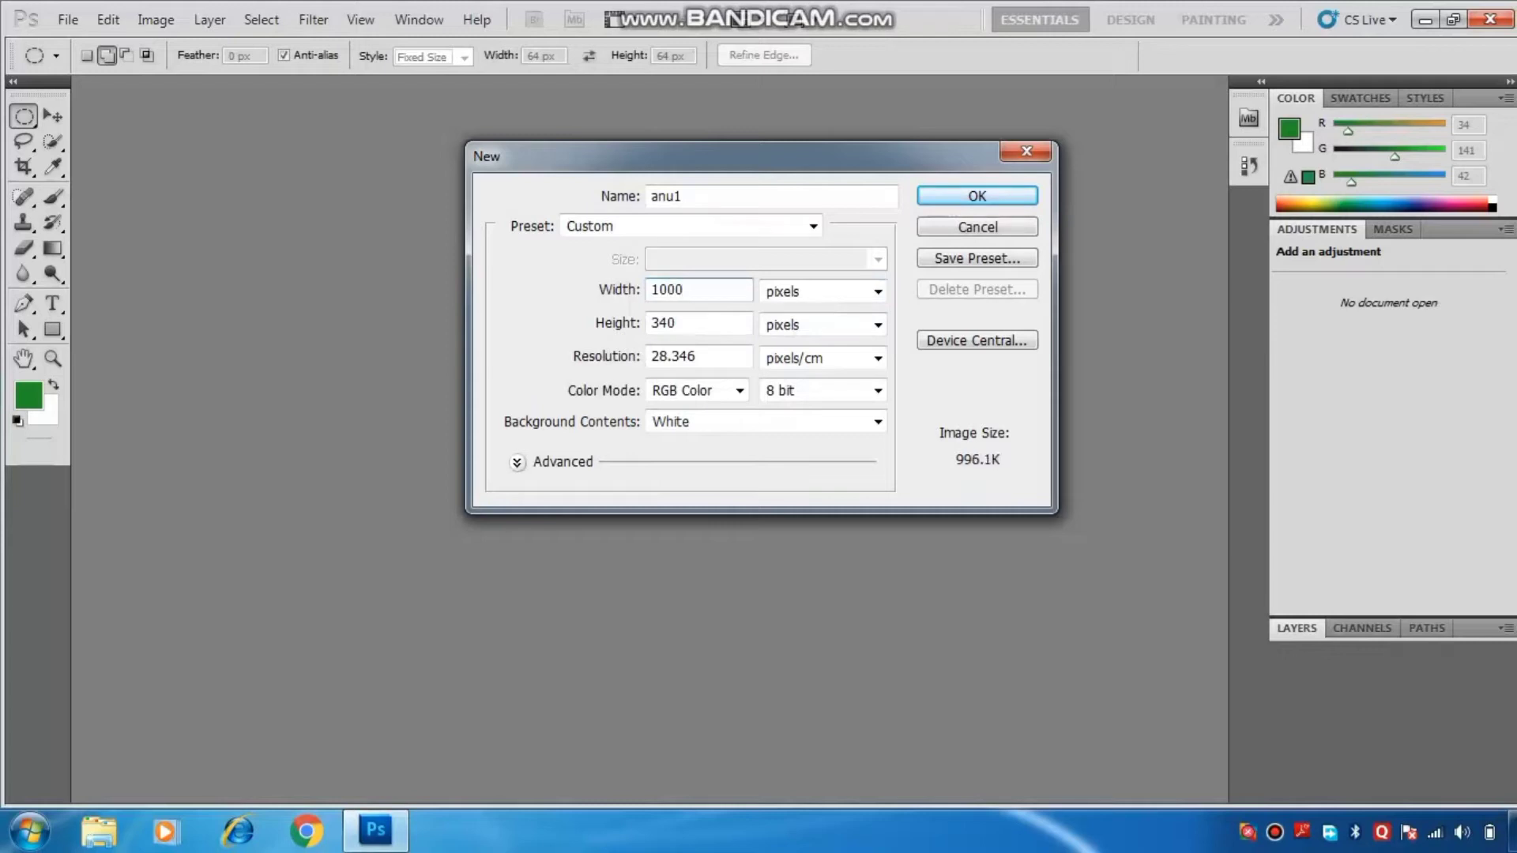
{"action": "key", "text": "Tab"}
{"action": "type", "text": "1"}
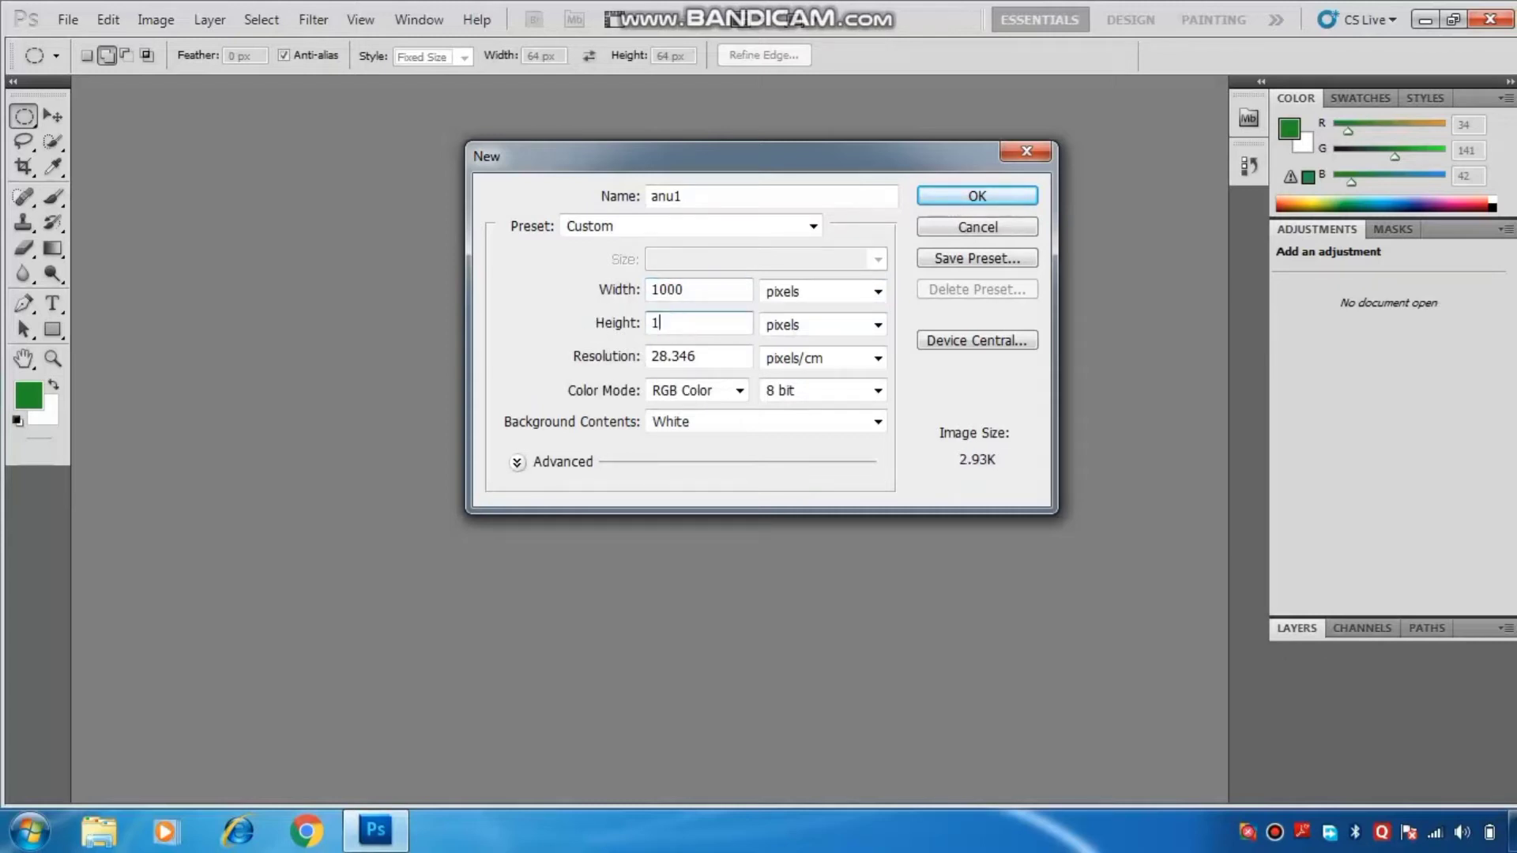
{"action": "type", "text": "000"}
{"action": "left_click", "coordinate": [977, 198]}
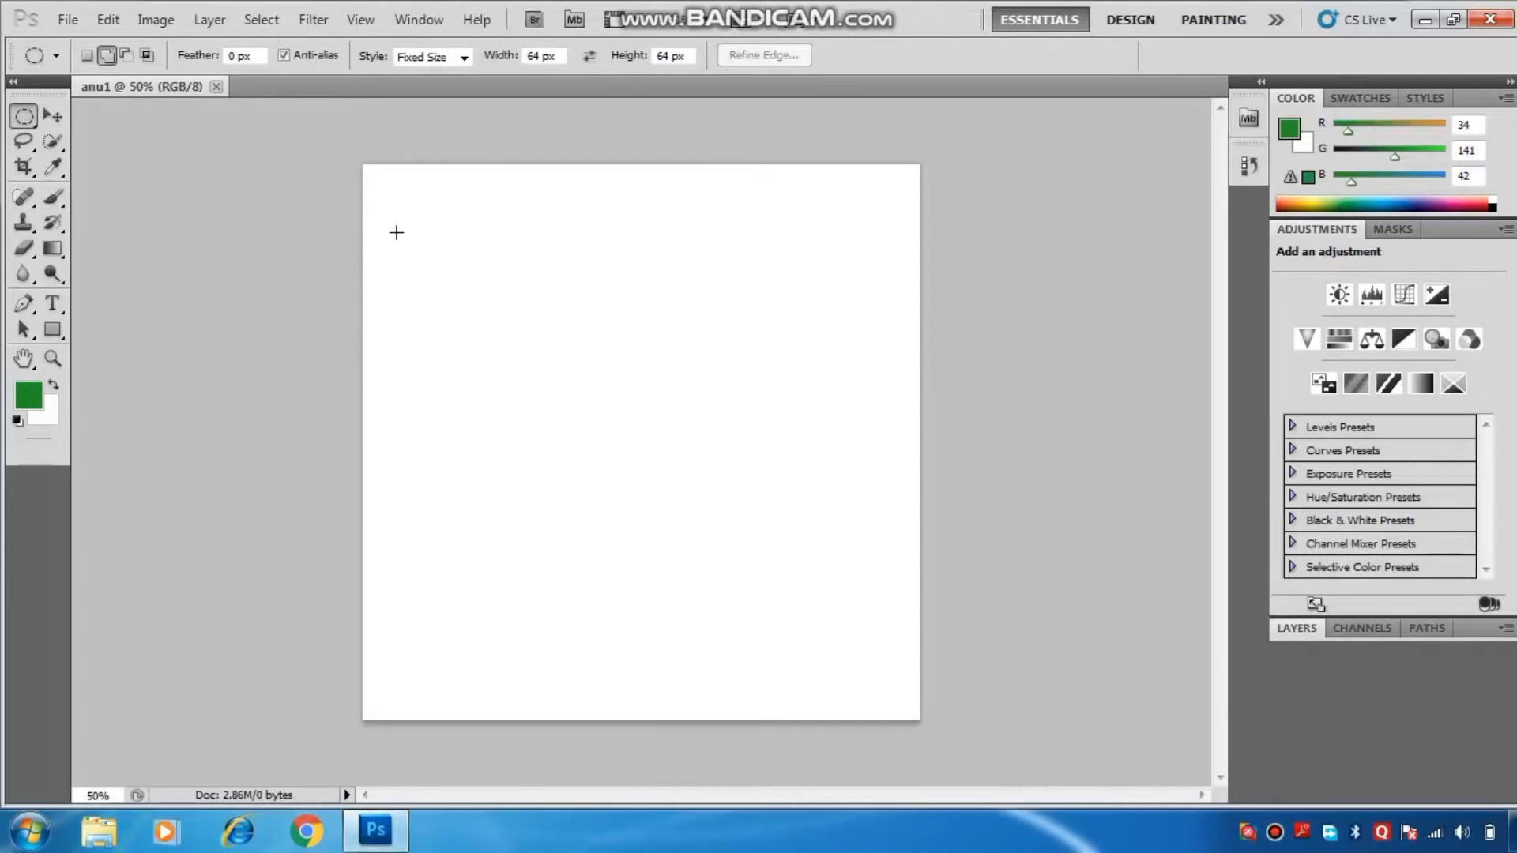
Step: Save the blank document to the Desktop as anu1.psd in Photoshop format
{"action": "left_click", "coordinate": [68, 21]}
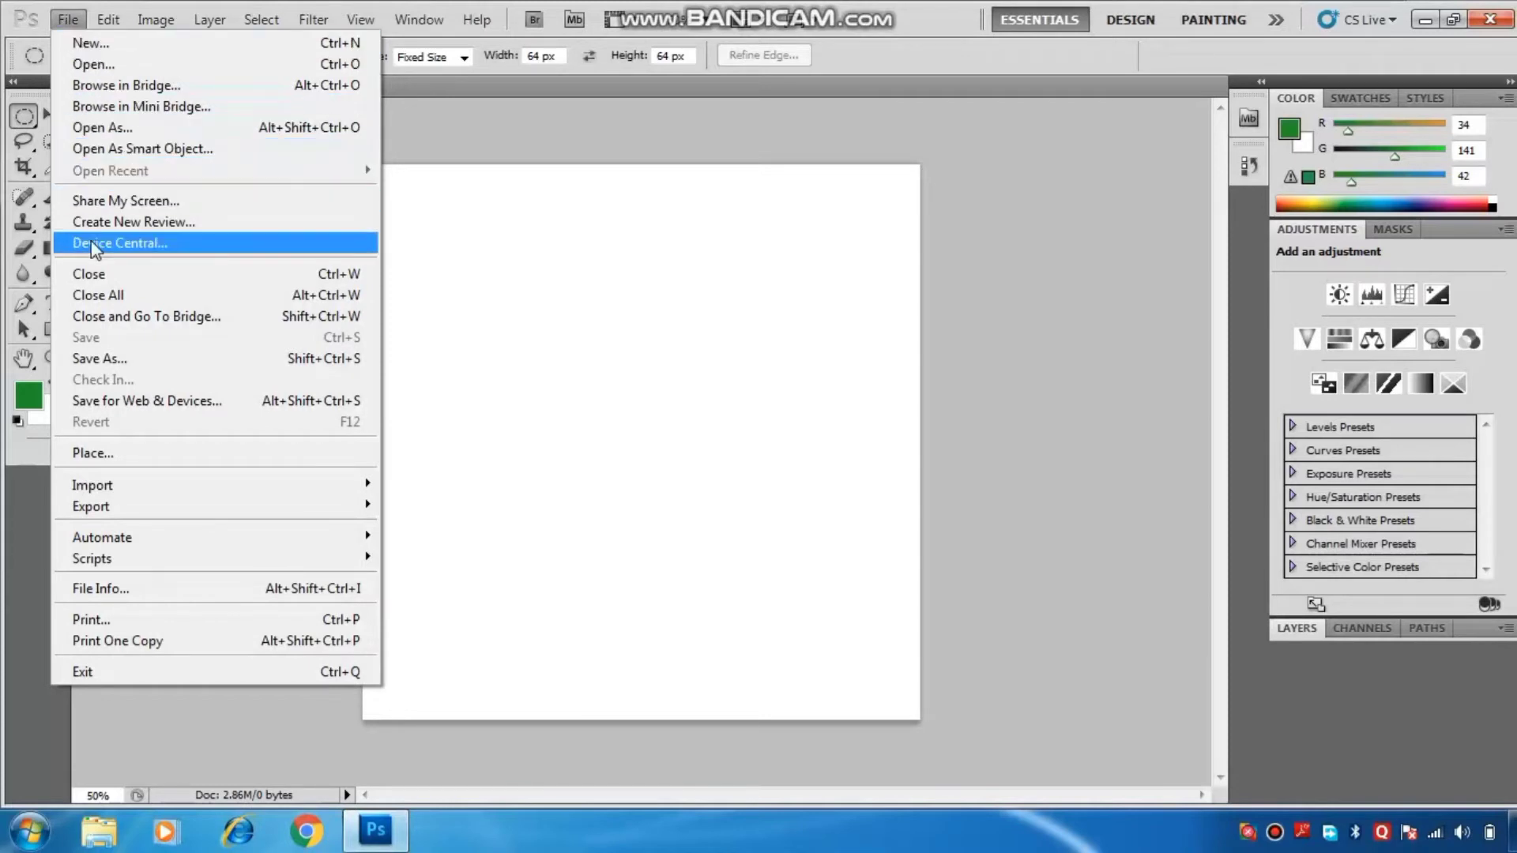
{"action": "left_click", "coordinate": [109, 360]}
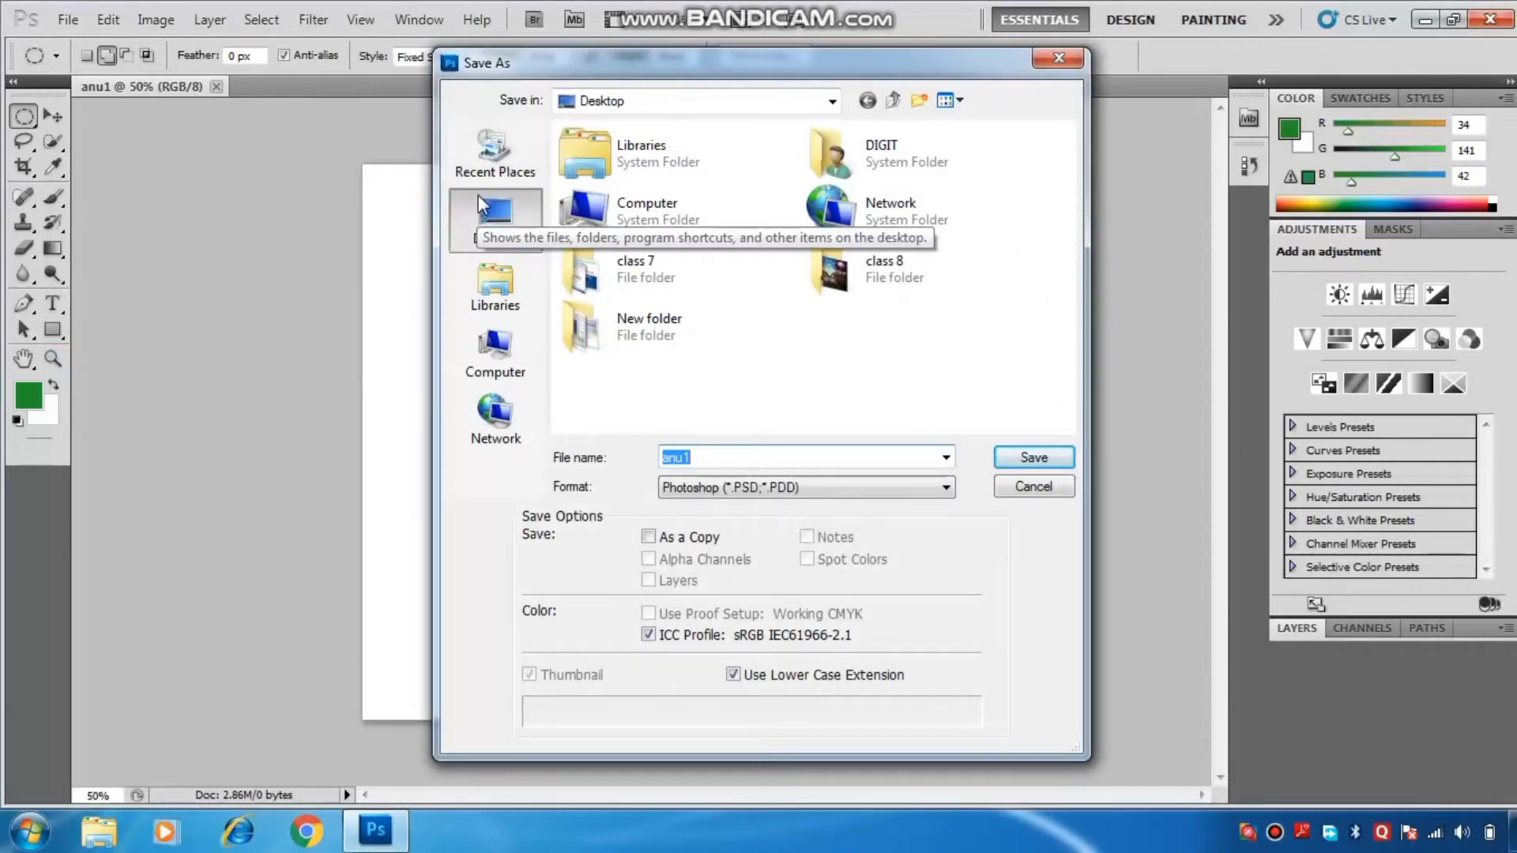
{"action": "left_click", "coordinate": [463, 241]}
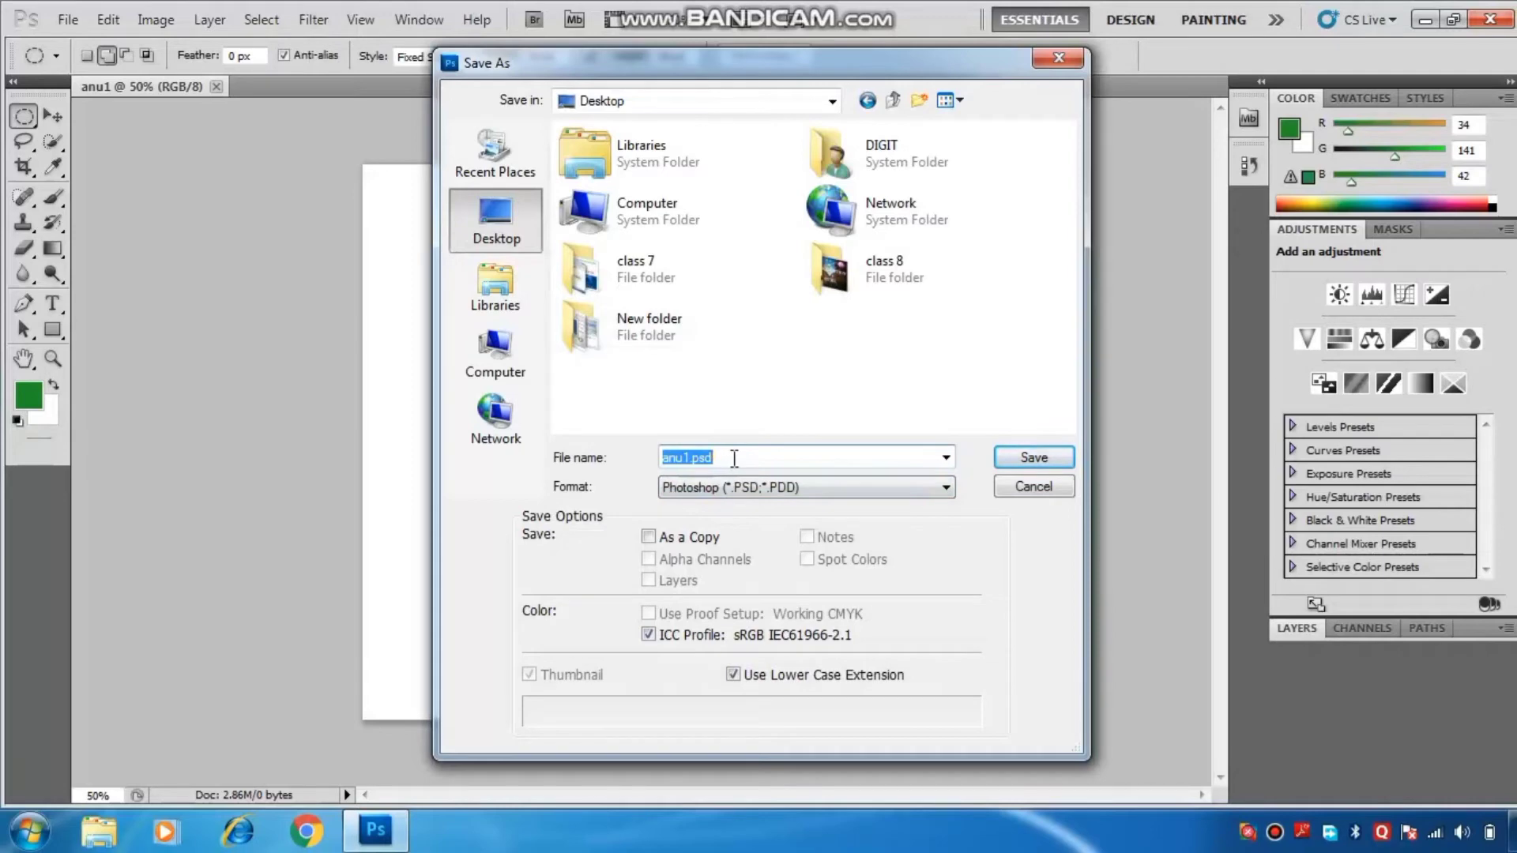
{"action": "left_click", "coordinate": [999, 457]}
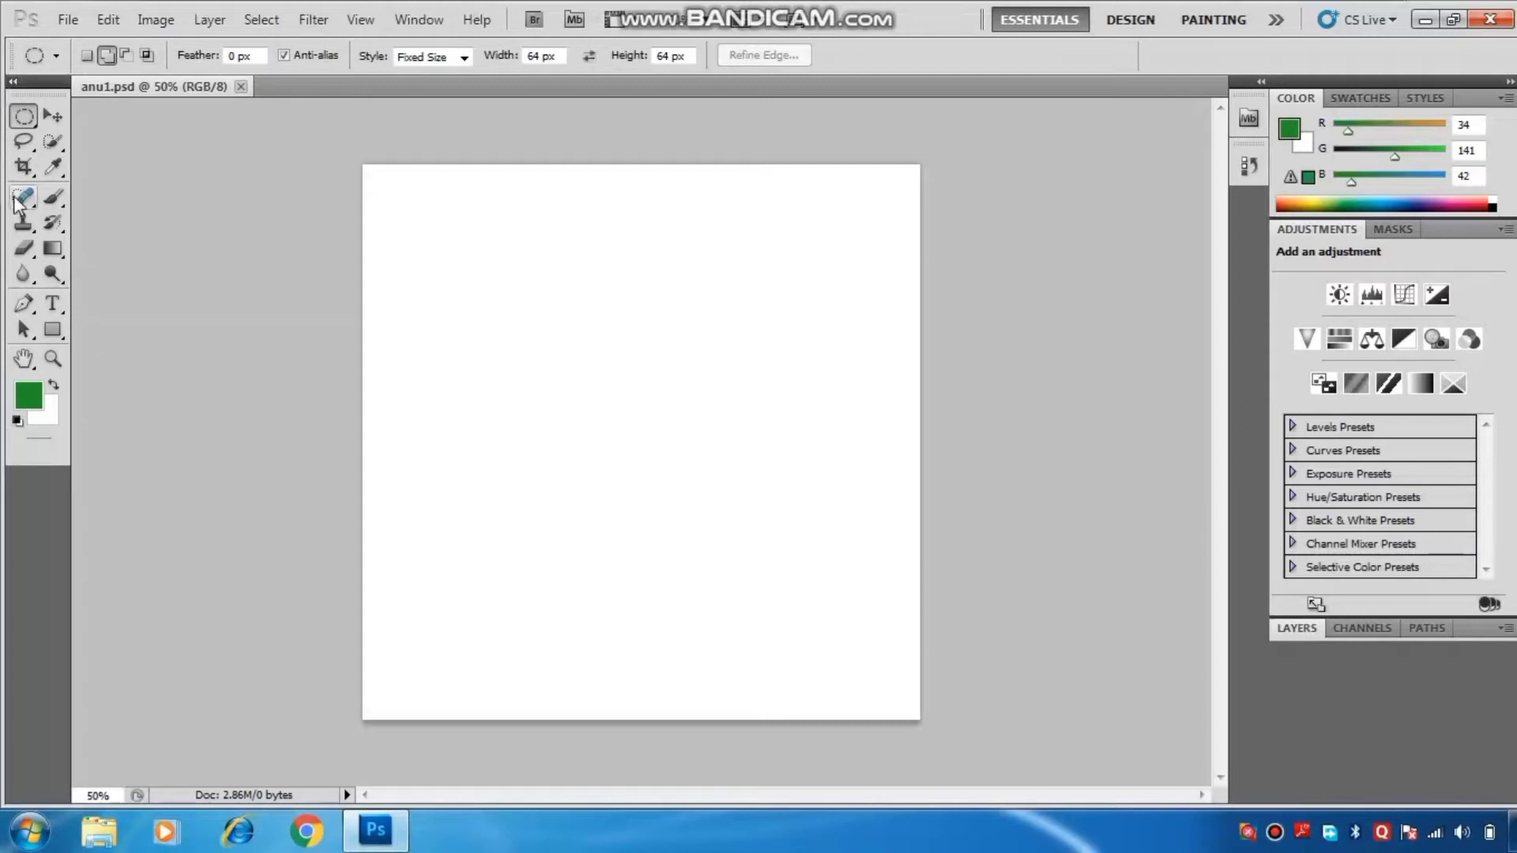
Step: Switch the toolbox to a single column and back to two columns
{"action": "left_click", "coordinate": [14, 83]}
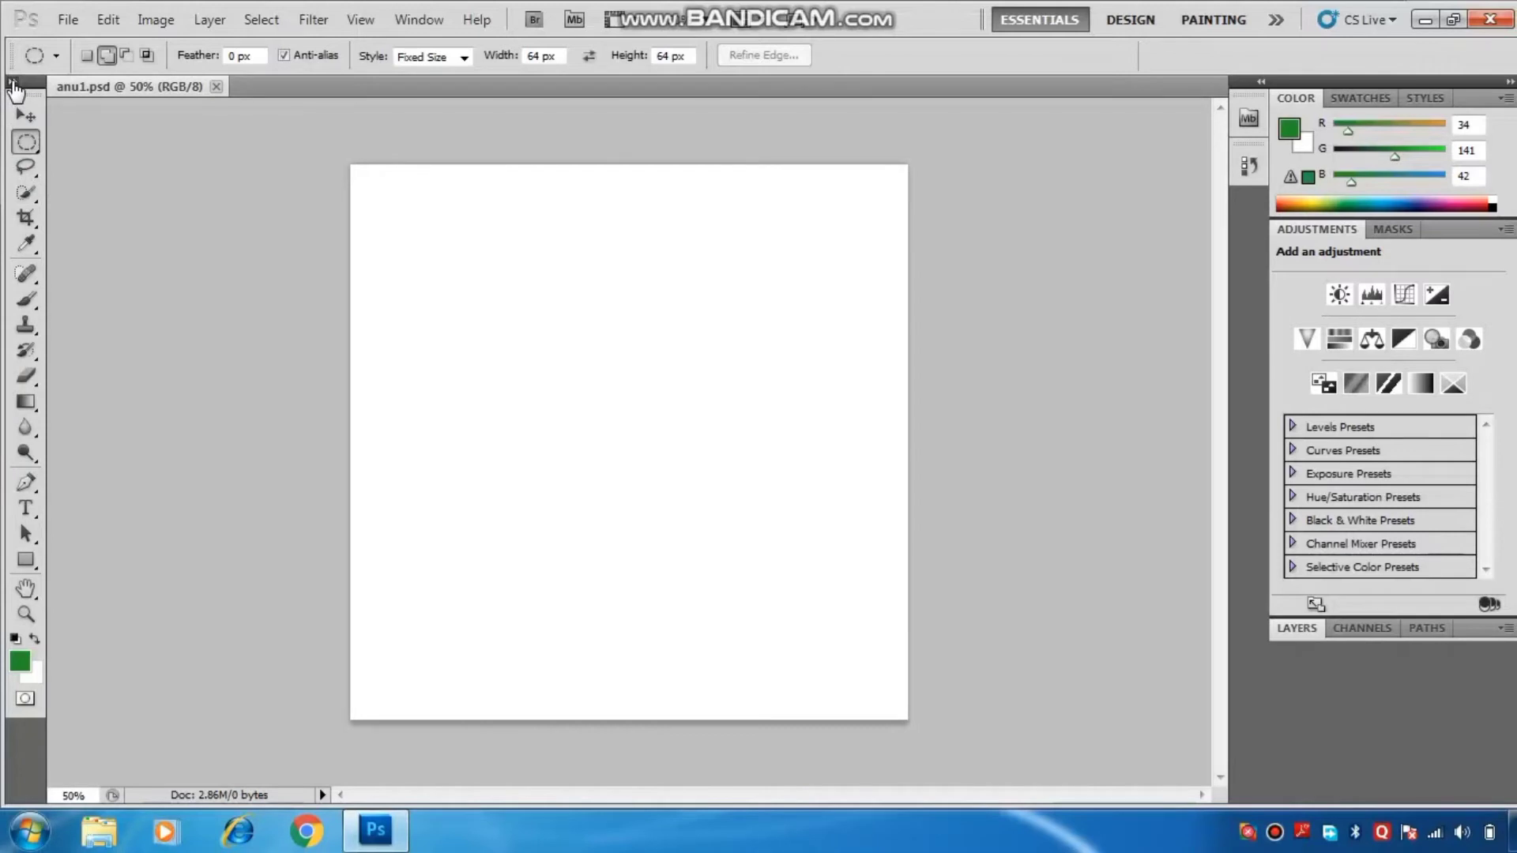
{"action": "left_click", "coordinate": [13, 83]}
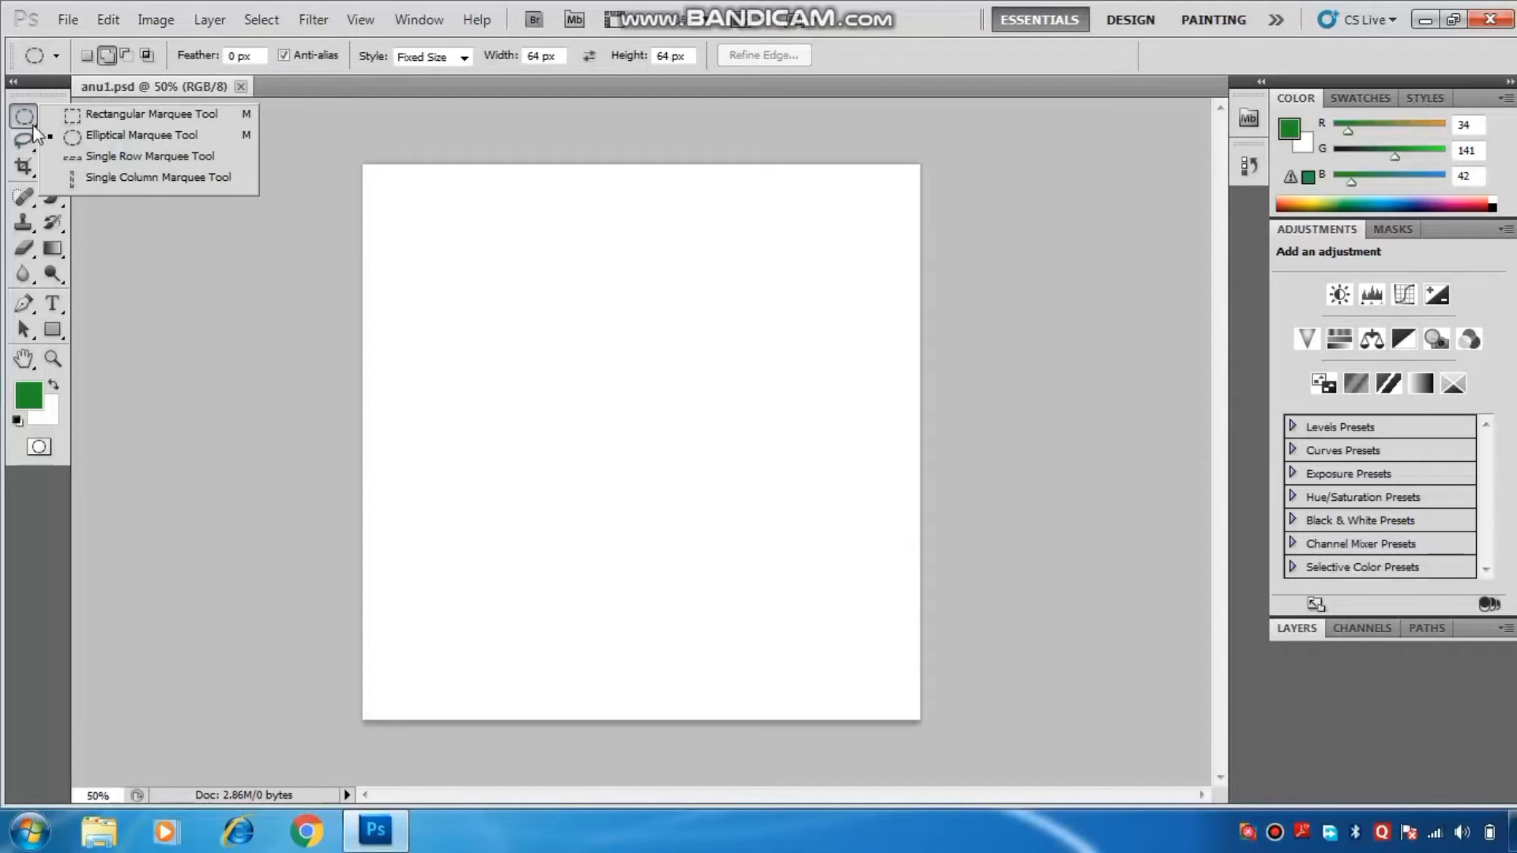
Step: Review the marquee tool variants and place a fixed-size 64 px circular selection in the upper-left part of the blank canvas
{"action": "left_click", "coordinate": [159, 305]}
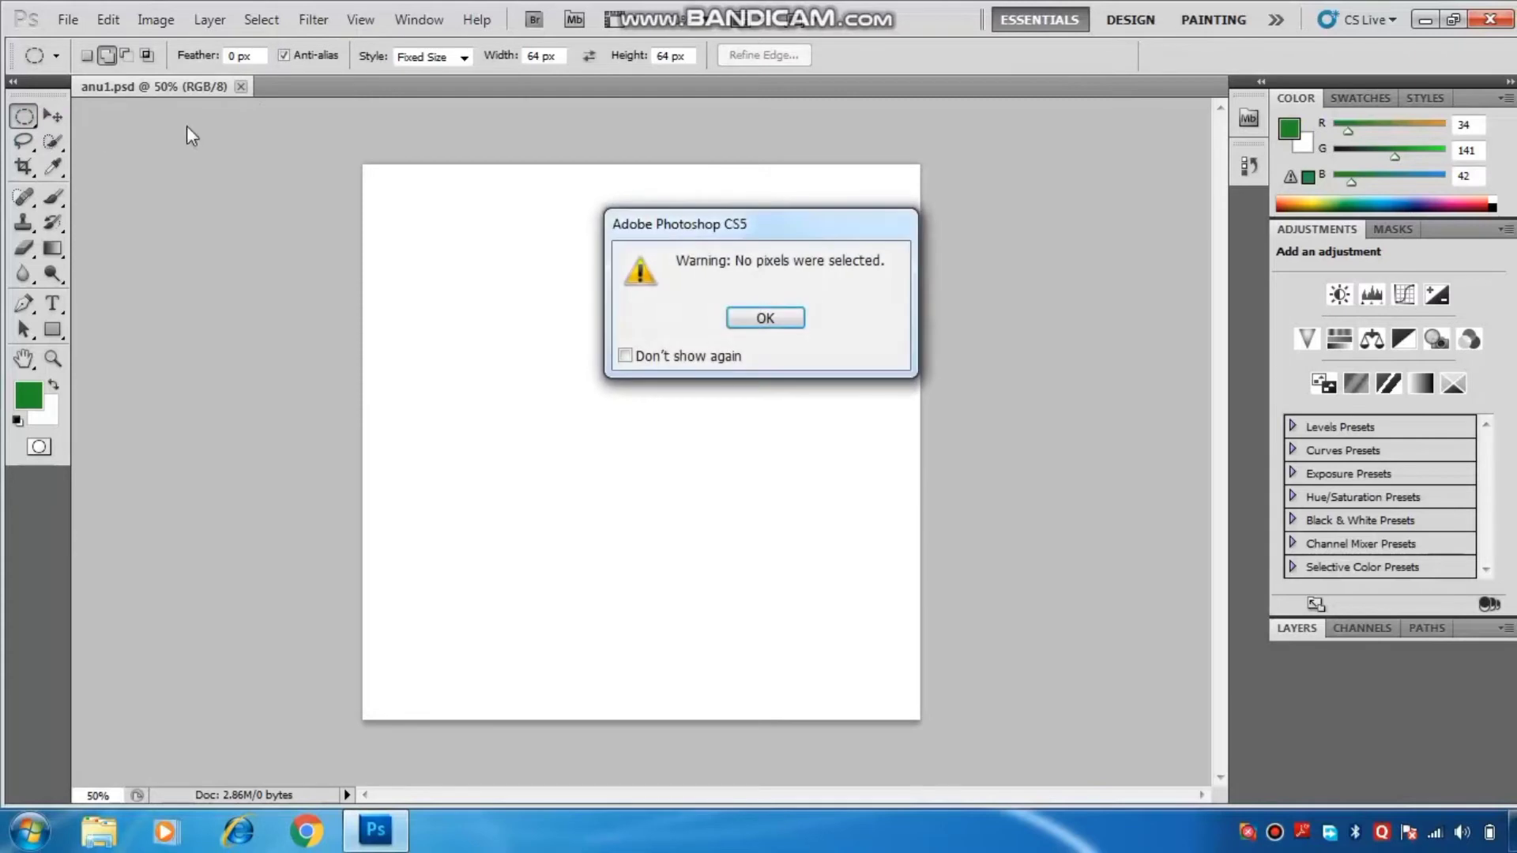
{"action": "left_click", "coordinate": [765, 317]}
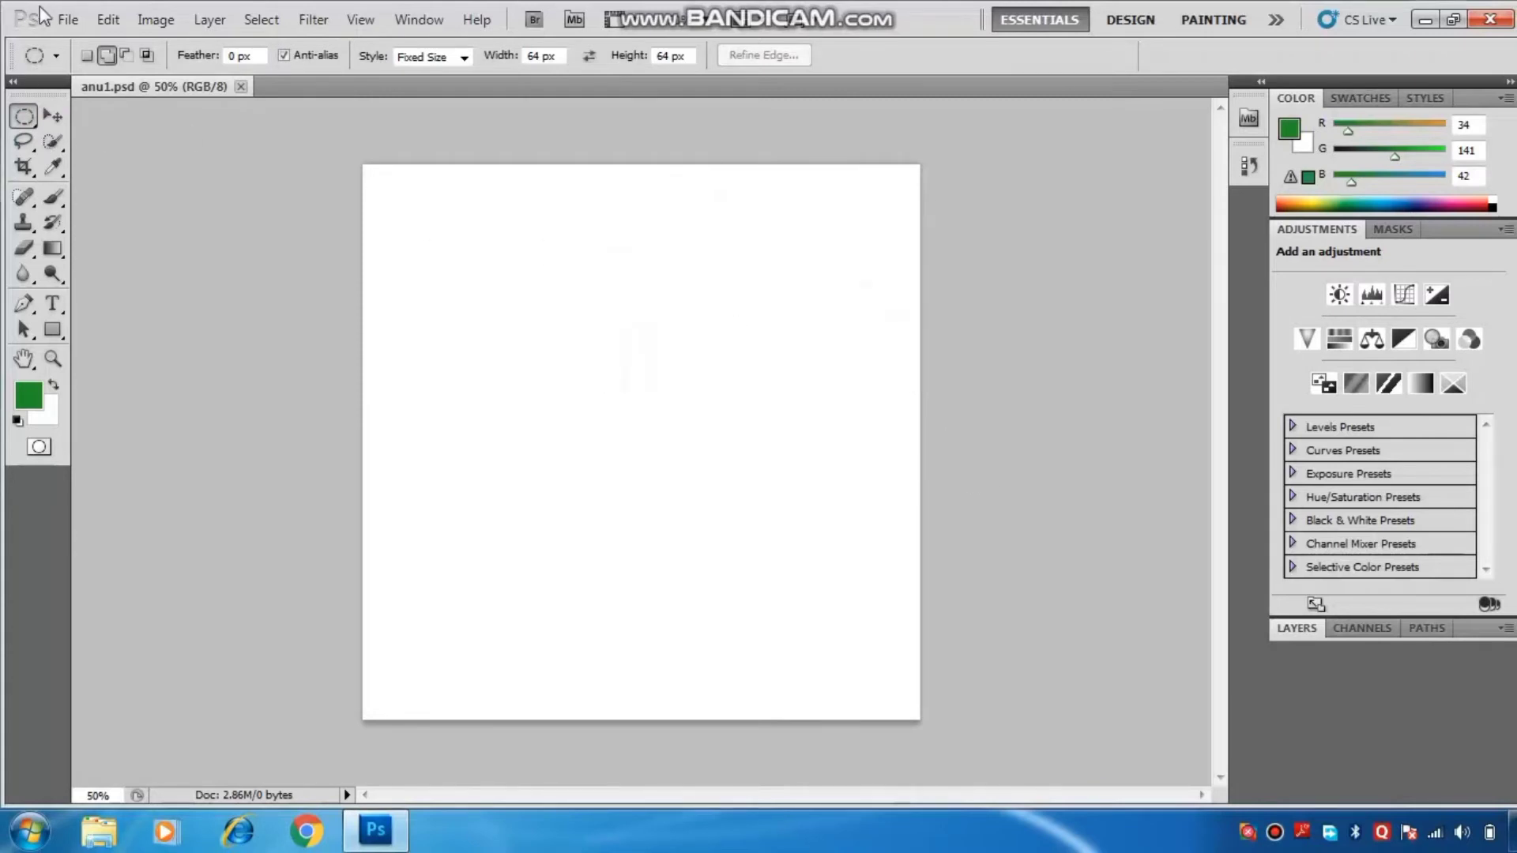
{"action": "right_click", "coordinate": [33, 125]}
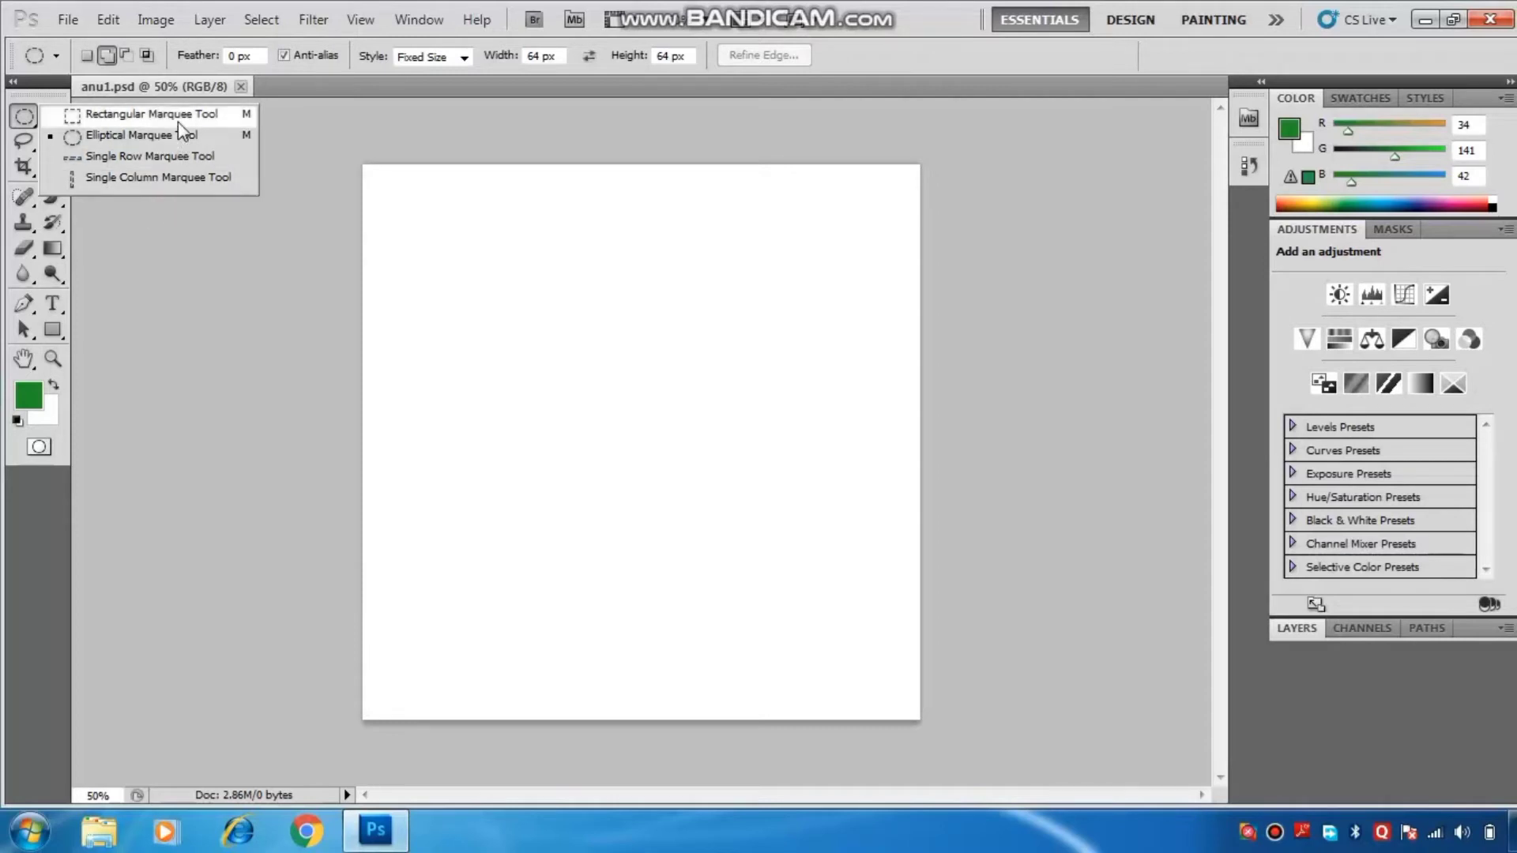
{"action": "left_click", "coordinate": [463, 269]}
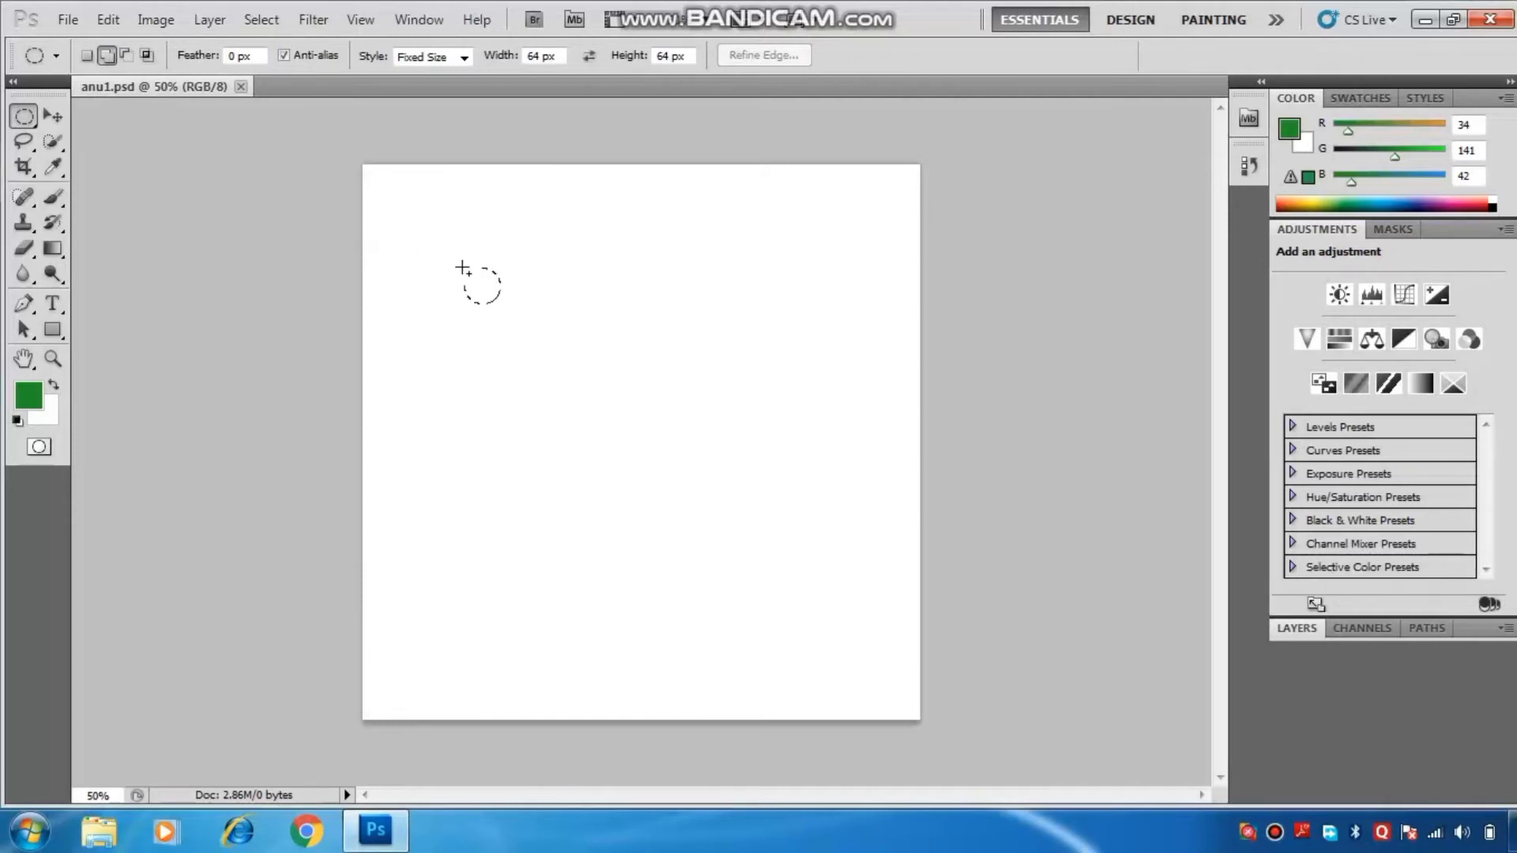
Step: Open the pink flower image download.jpg from the Desktop and show it at 200%
{"action": "left_click", "coordinate": [68, 21]}
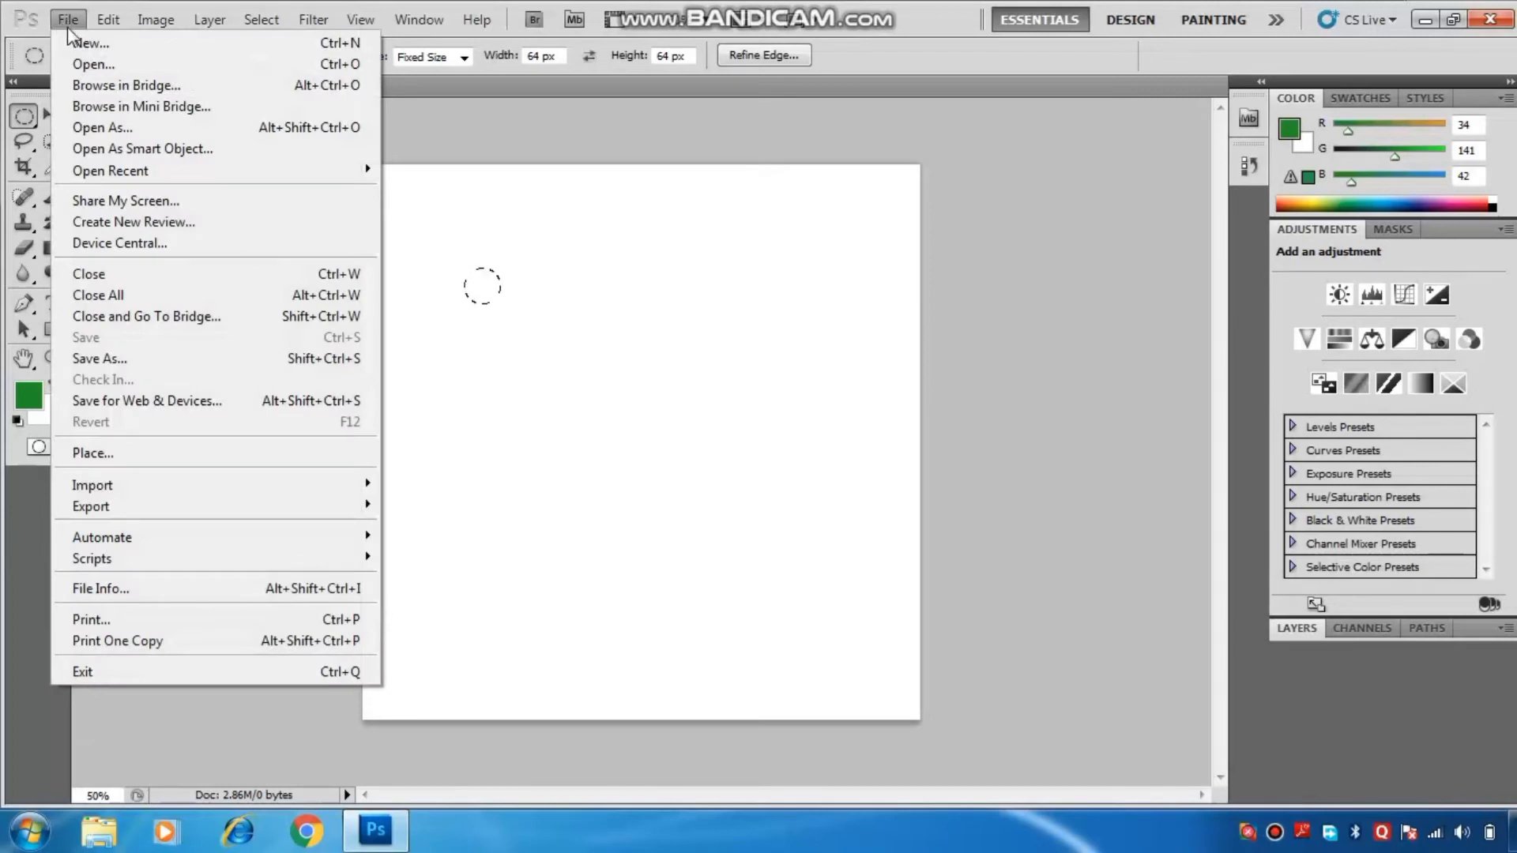
{"action": "left_click", "coordinate": [79, 62]}
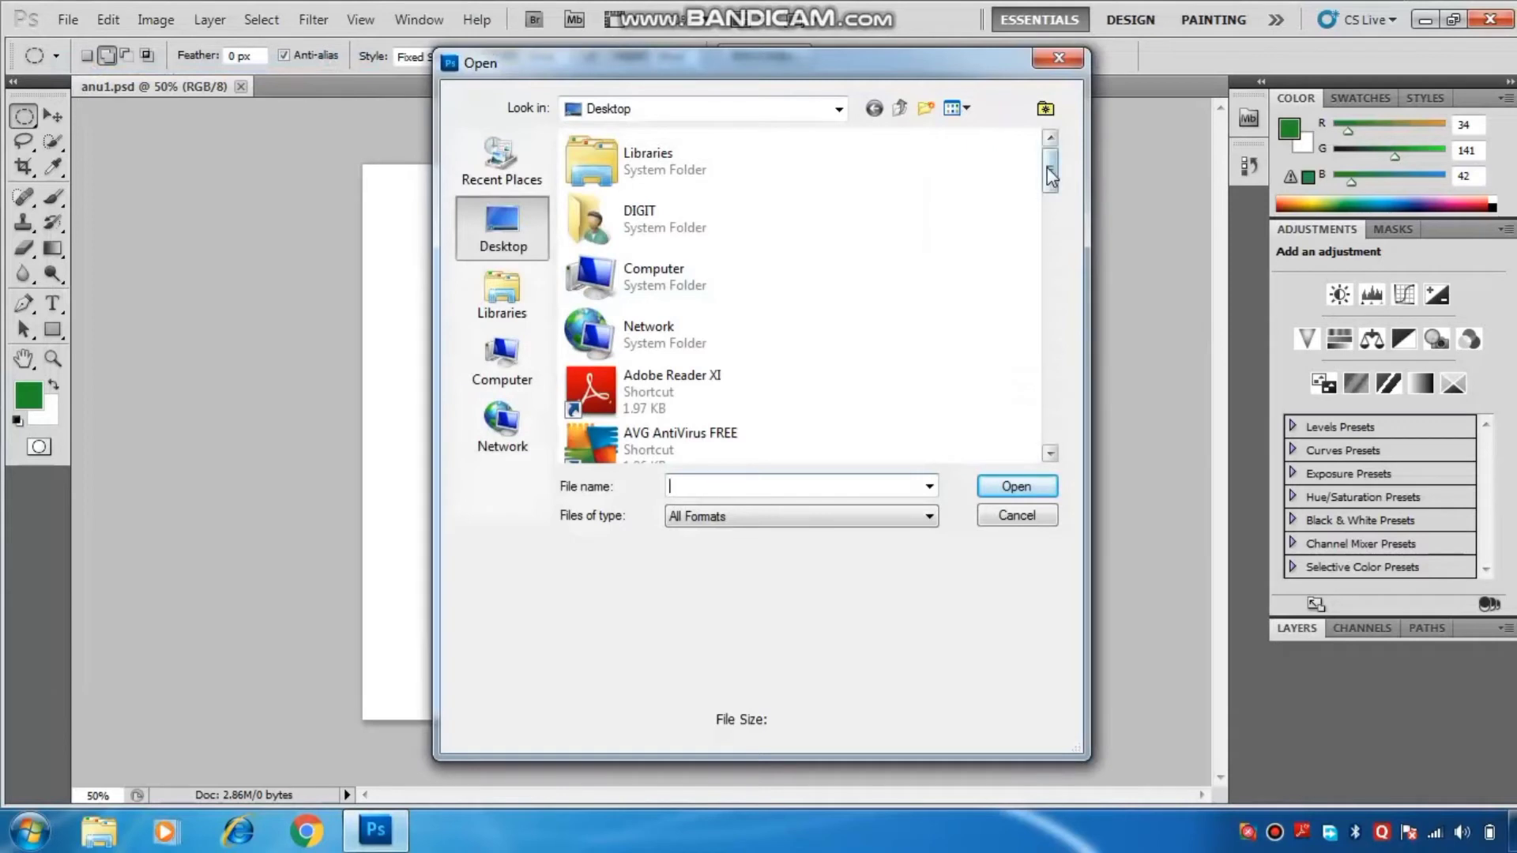
{"action": "left_click_drag", "start_coordinate": [1046, 167], "coordinate": [991, 395]}
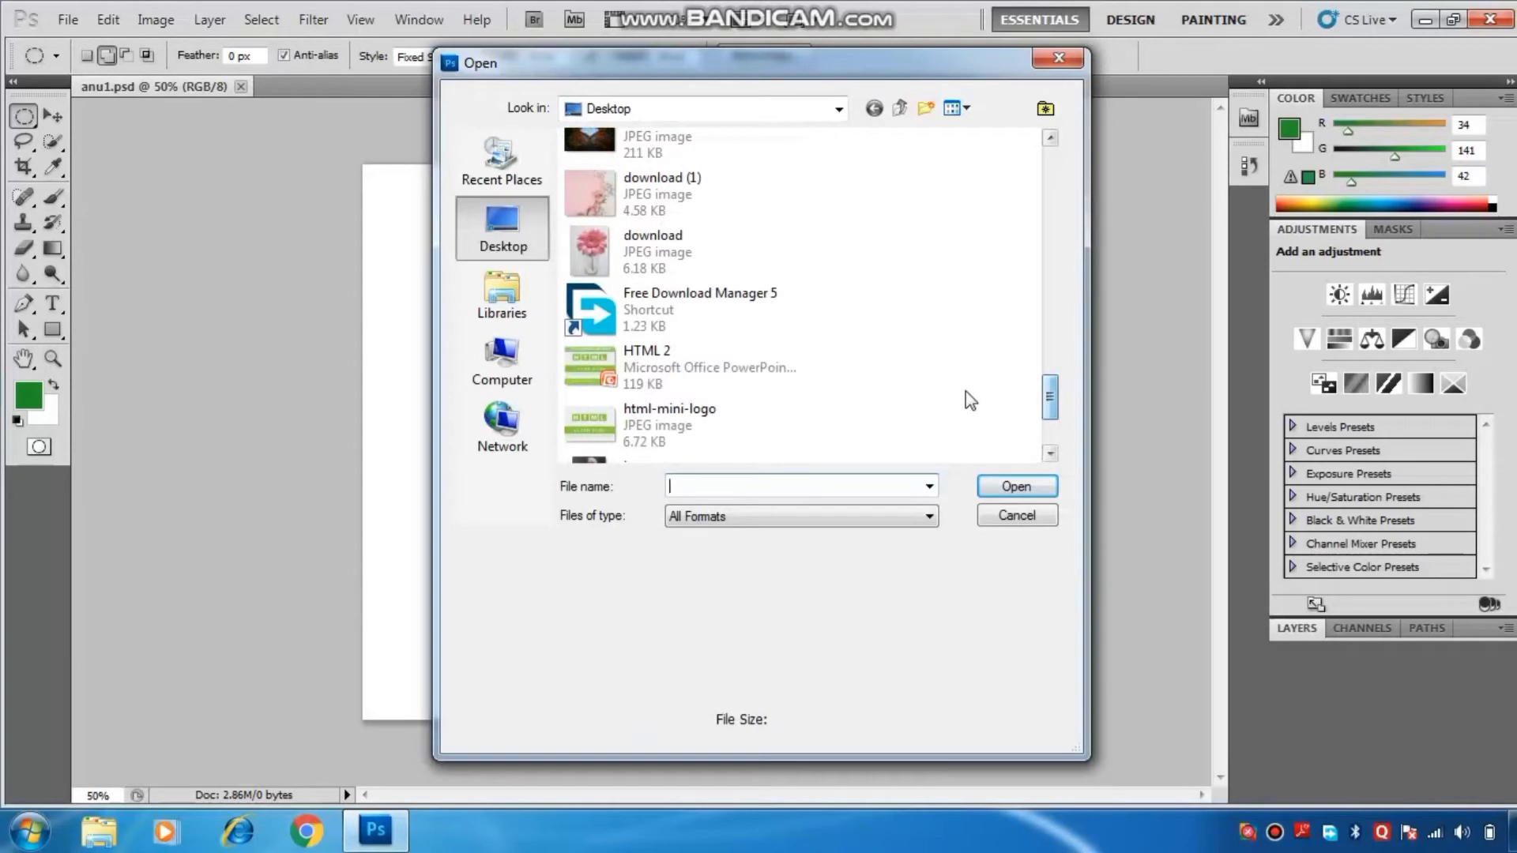
{"action": "left_click", "coordinate": [654, 253]}
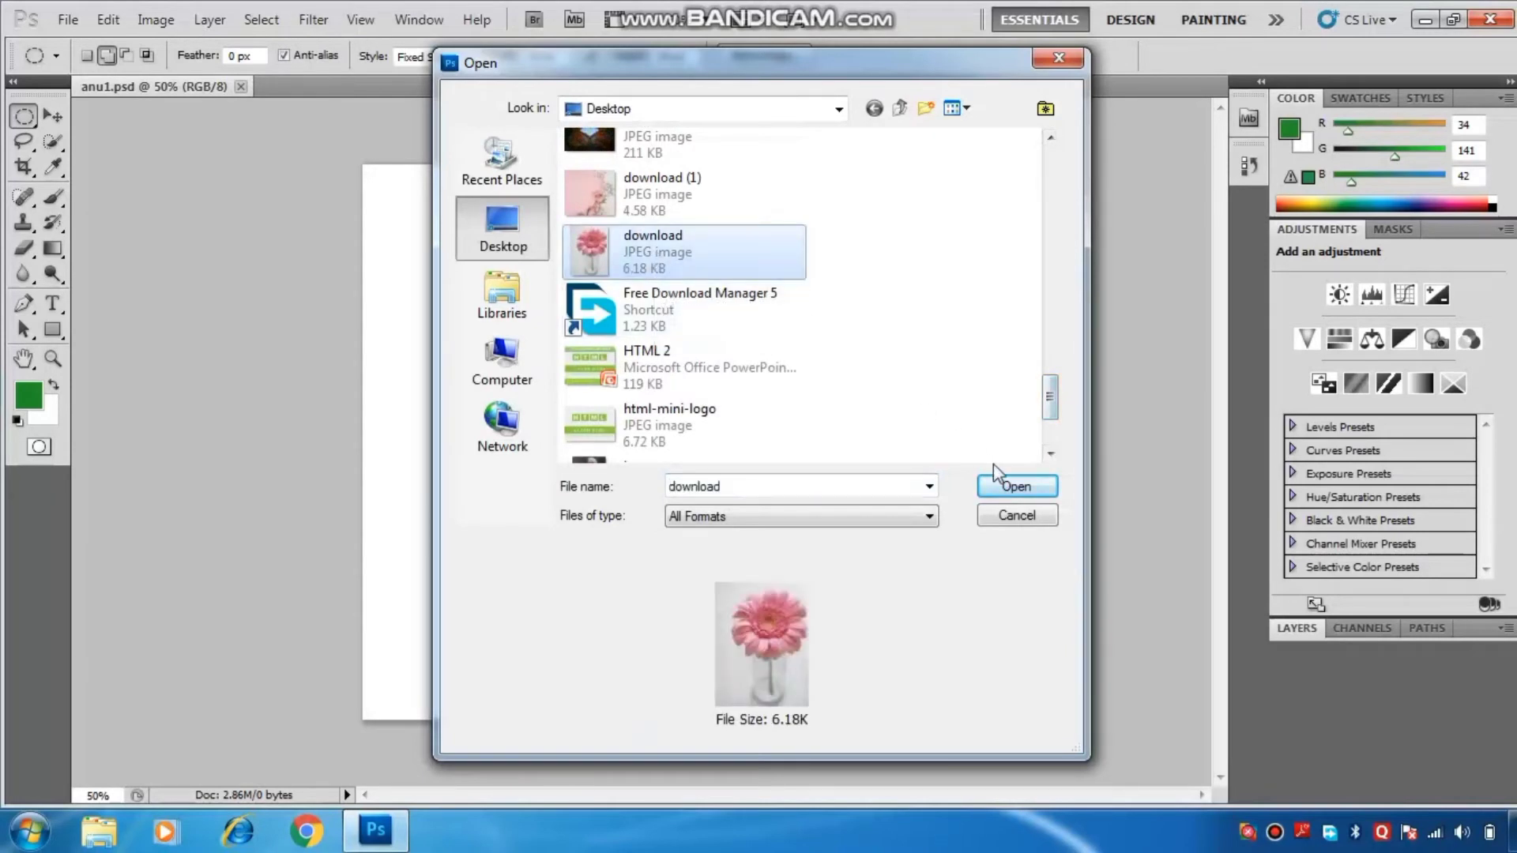
{"action": "left_click", "coordinate": [1015, 487]}
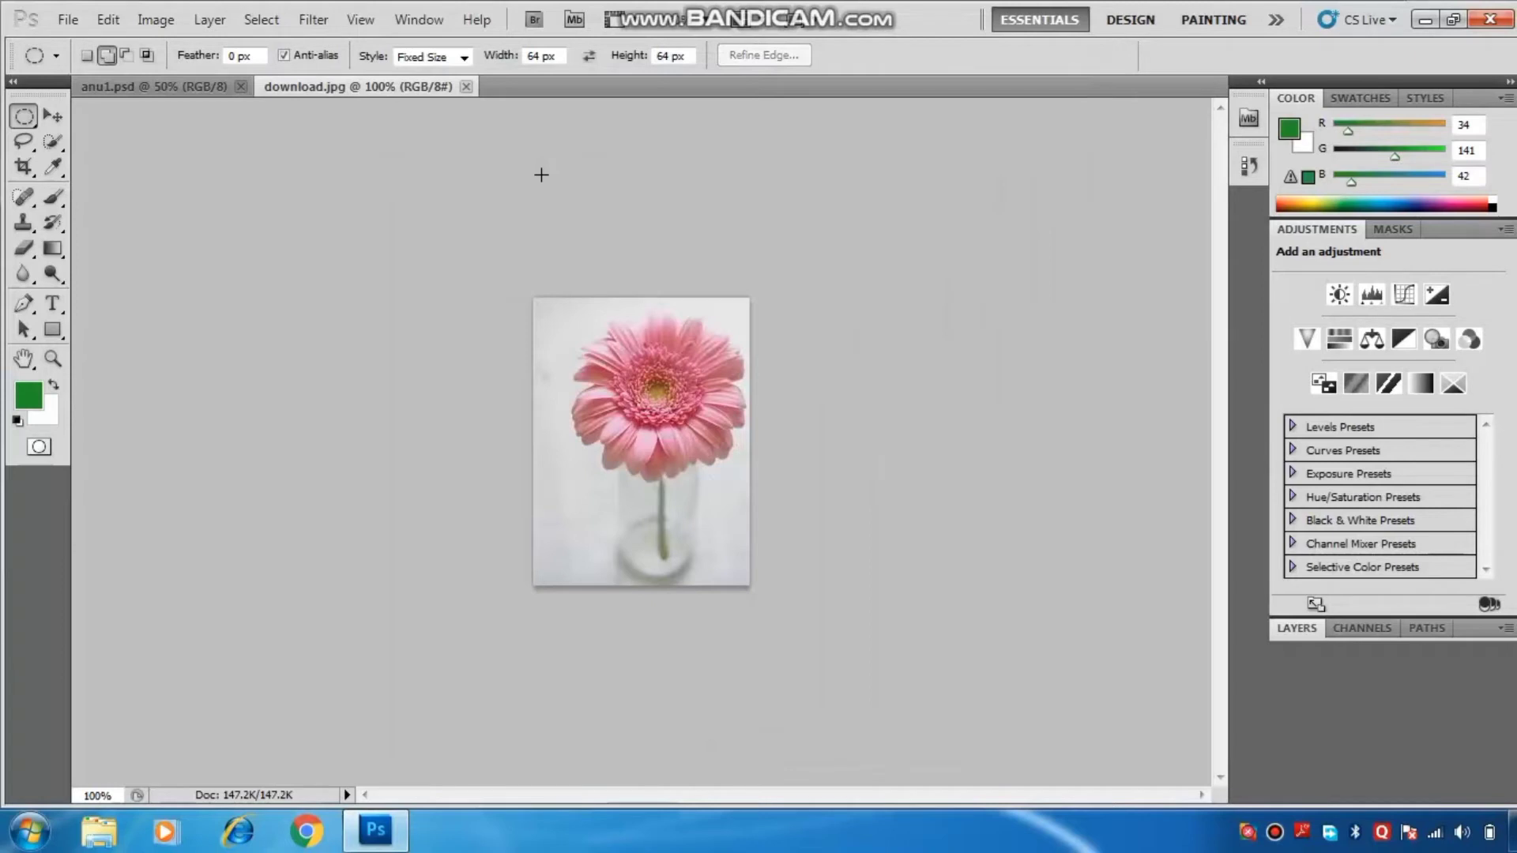
{"action": "key", "text": "ctrl+plus"}
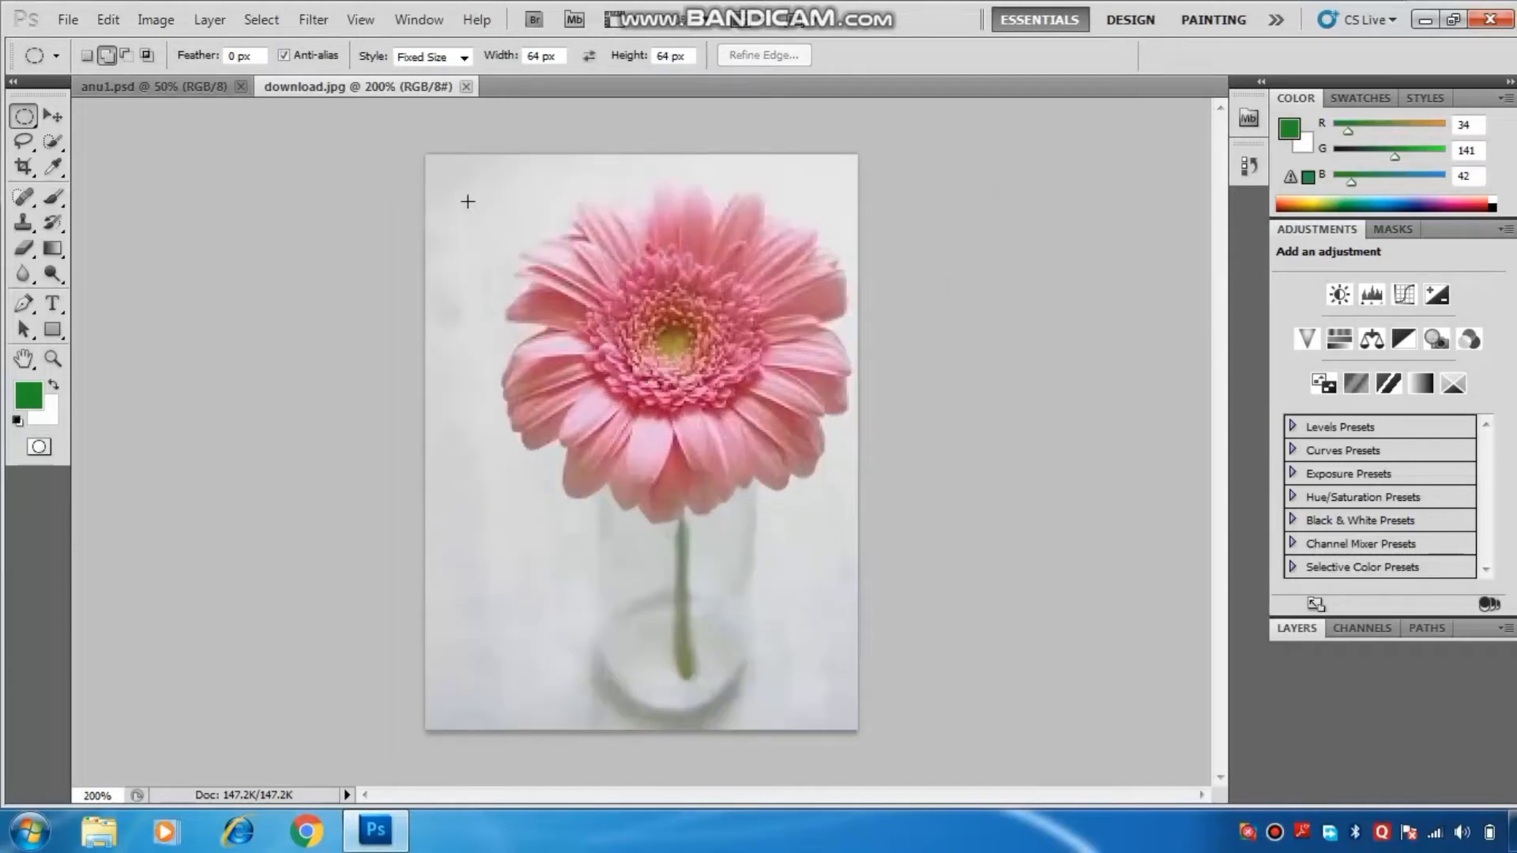
Step: Select most of the flower and the upper stem with the Rectangular Marquee tool
{"action": "right_click", "coordinate": [30, 125]}
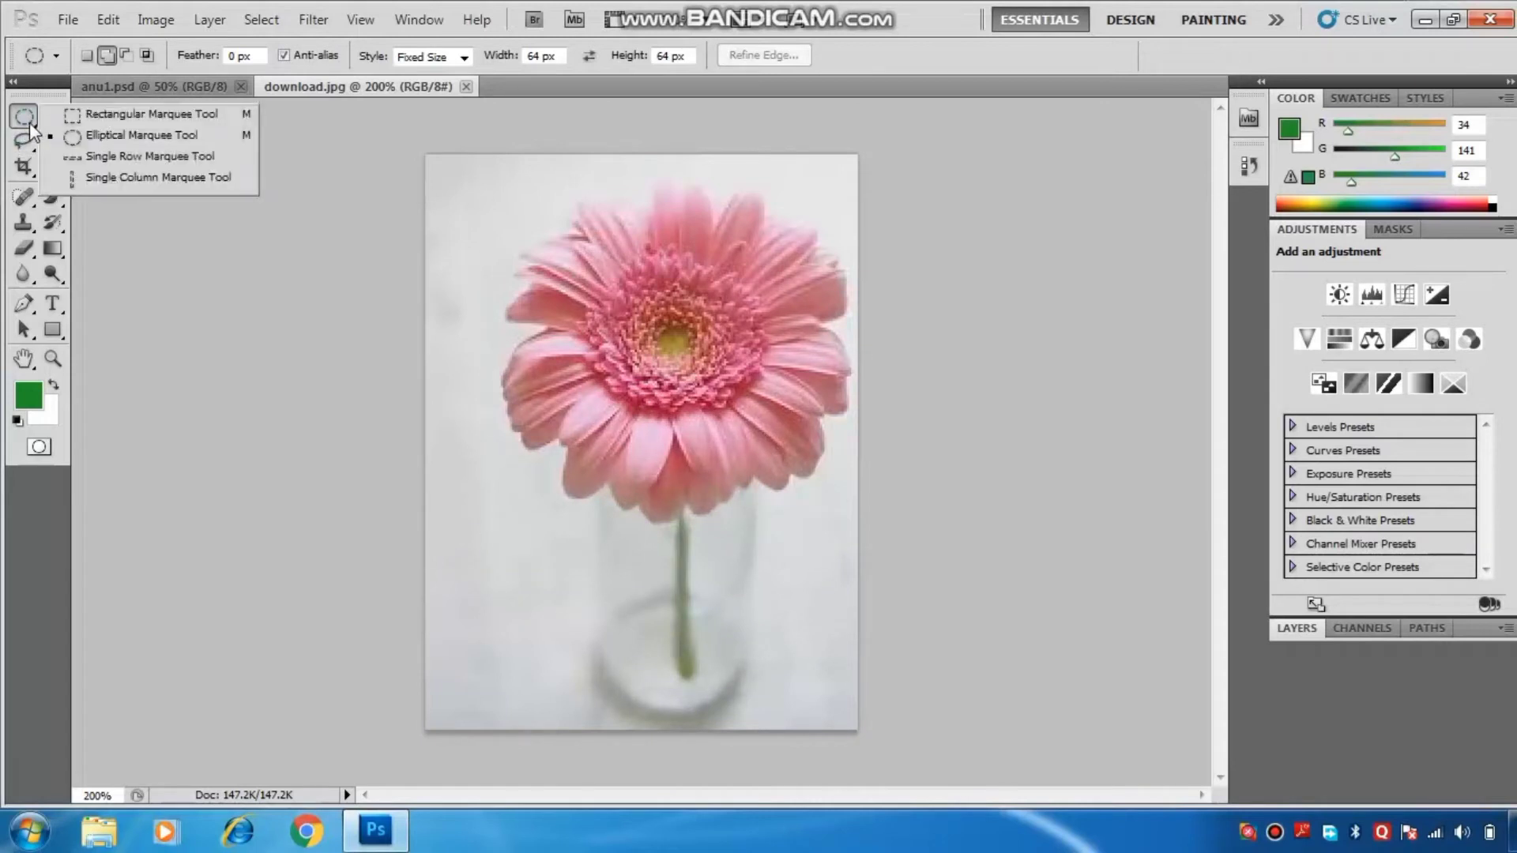
{"action": "left_click", "coordinate": [144, 117]}
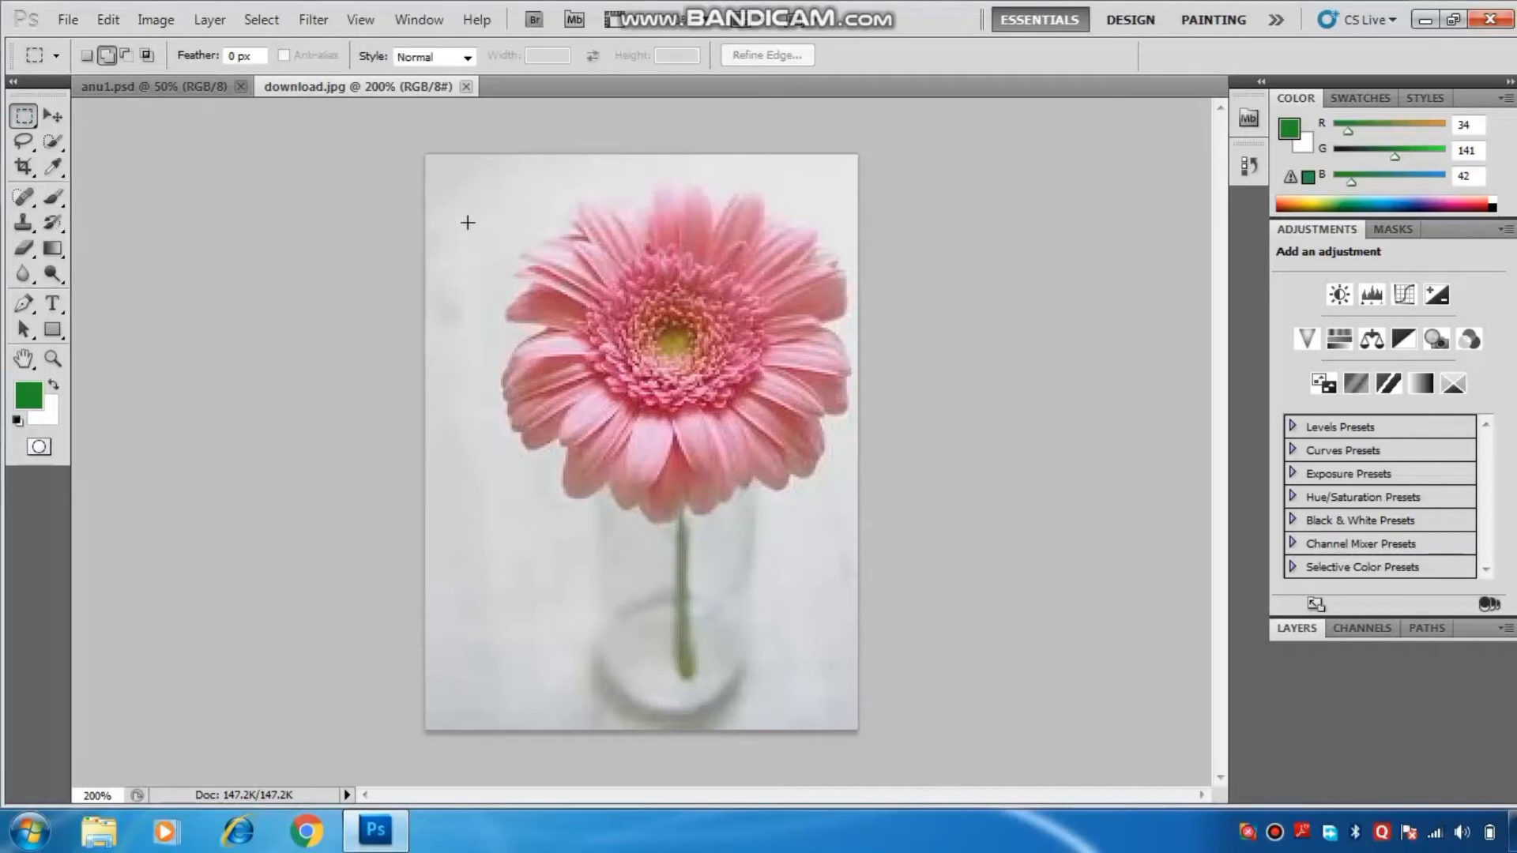
{"action": "left_click_drag", "start_coordinate": [453, 194], "coordinate": [454, 343]}
{"action": "left_click_drag", "start_coordinate": [605, 552], "coordinate": [837, 607]}
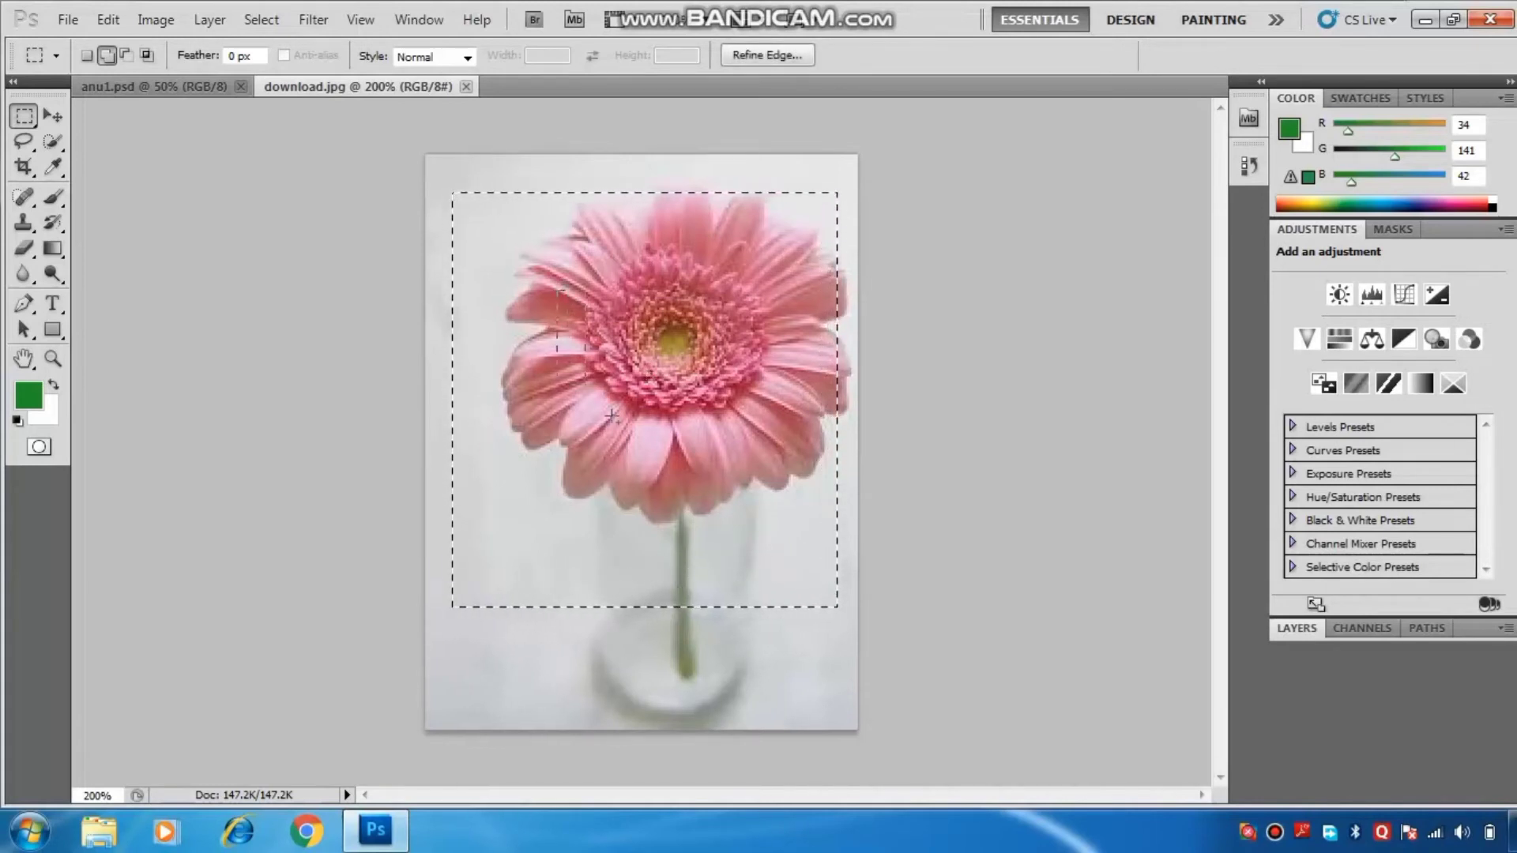
{"action": "left_click_drag", "start_coordinate": [557, 291], "coordinate": [801, 583]}
Step: Try to shift the selected flower area slightly upward with the Move tool
{"action": "left_click", "coordinate": [56, 120]}
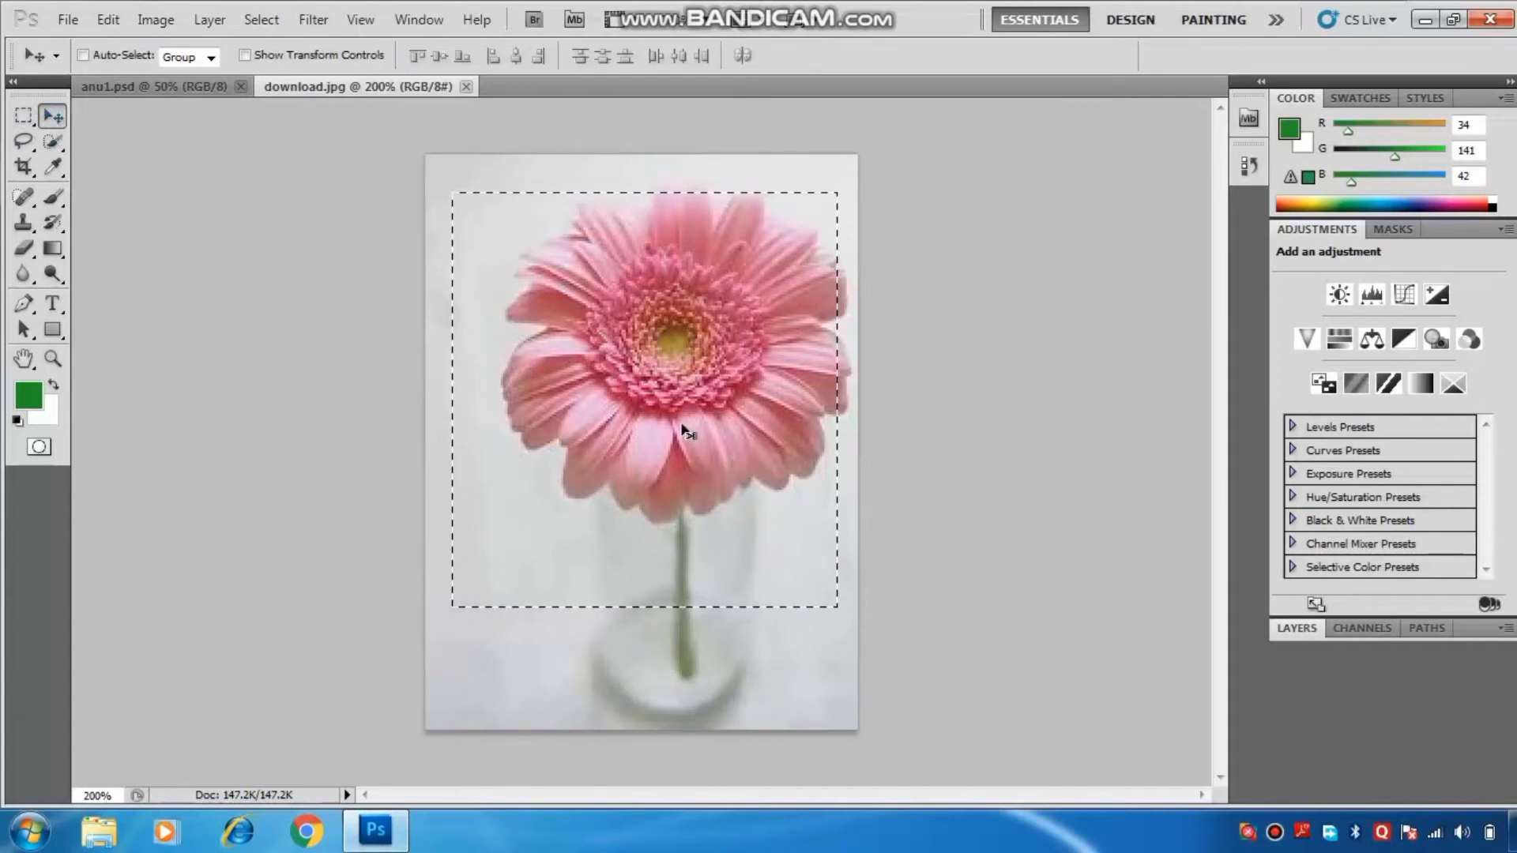
{"action": "mouse_move", "coordinate": [685, 433]}
{"action": "left_mouse_down"}
{"action": "mouse_move", "coordinate": [646, 397]}
{"action": "mouse_move", "coordinate": [681, 420]}
{"action": "left_mouse_up"}
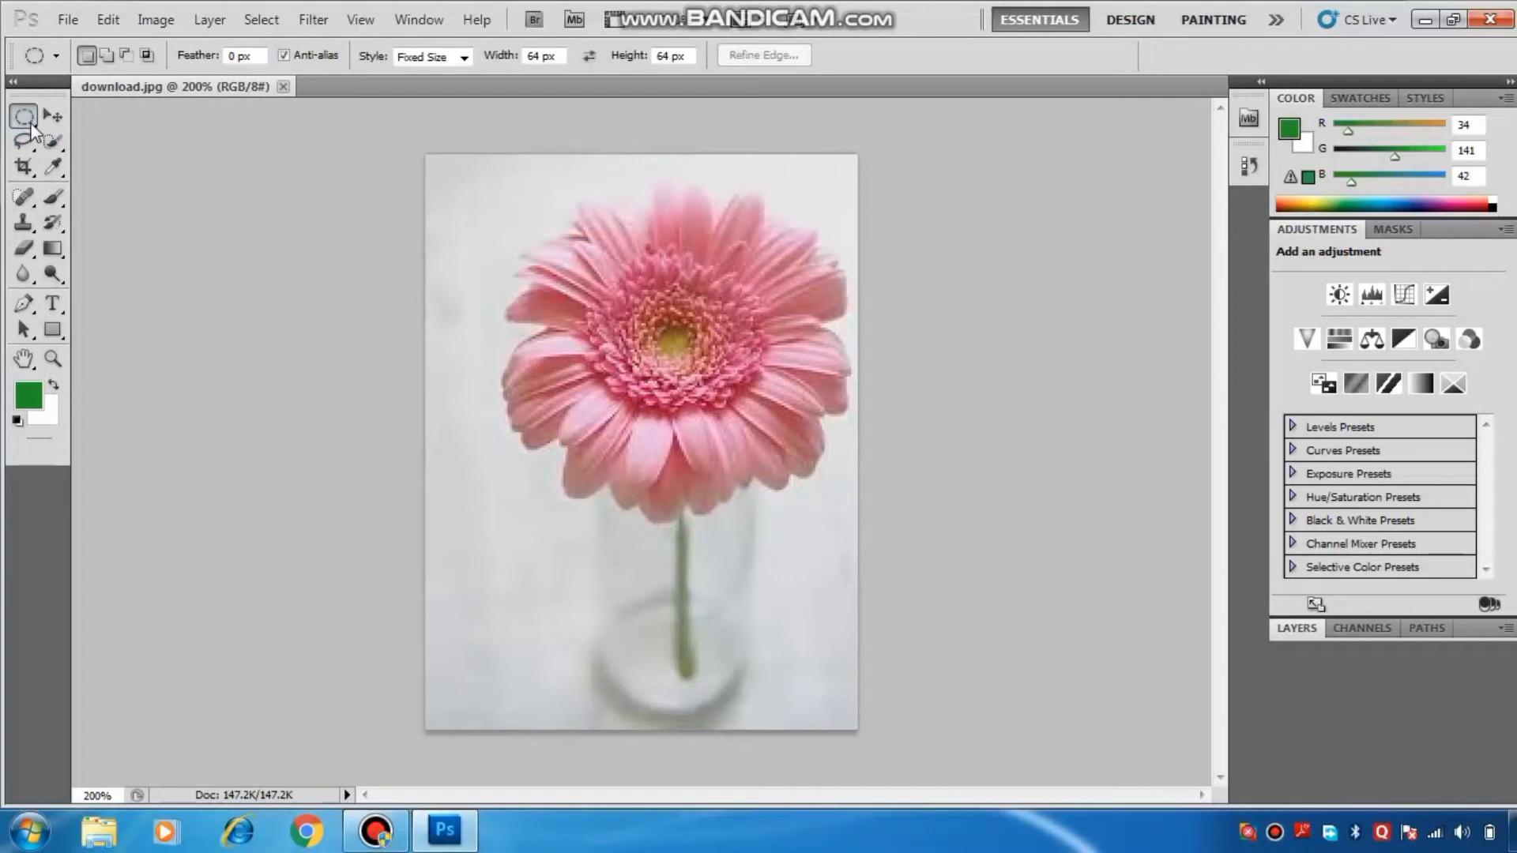
Step: Select the flower's centre with the 64 px fixed-size Elliptical Marquee tool and shift the selected pixels slightly with the Move tool
{"action": "left_click", "coordinate": [30, 121]}
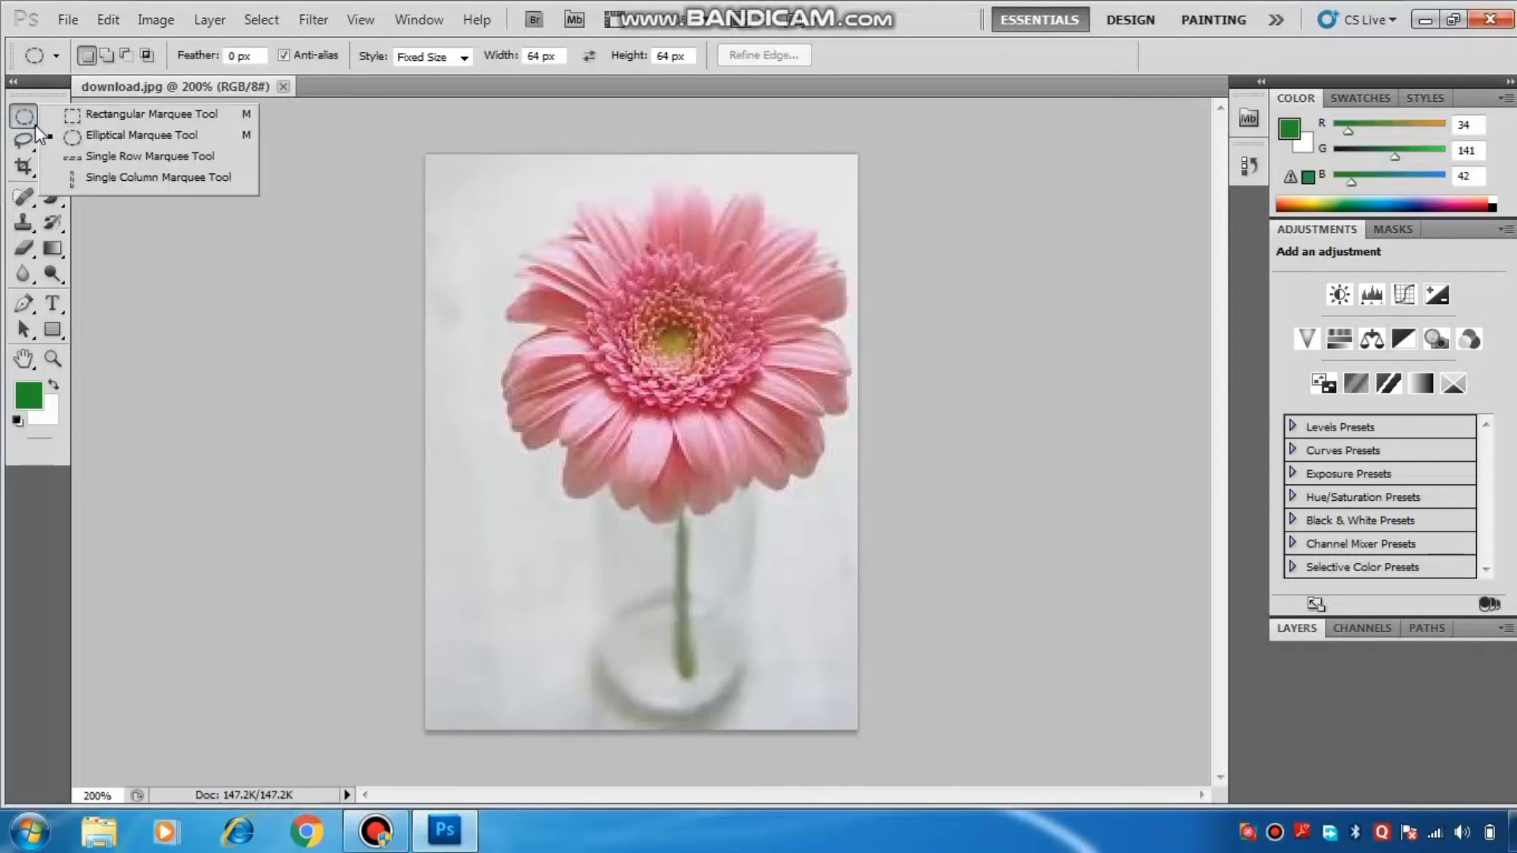
{"action": "left_click", "coordinate": [147, 140]}
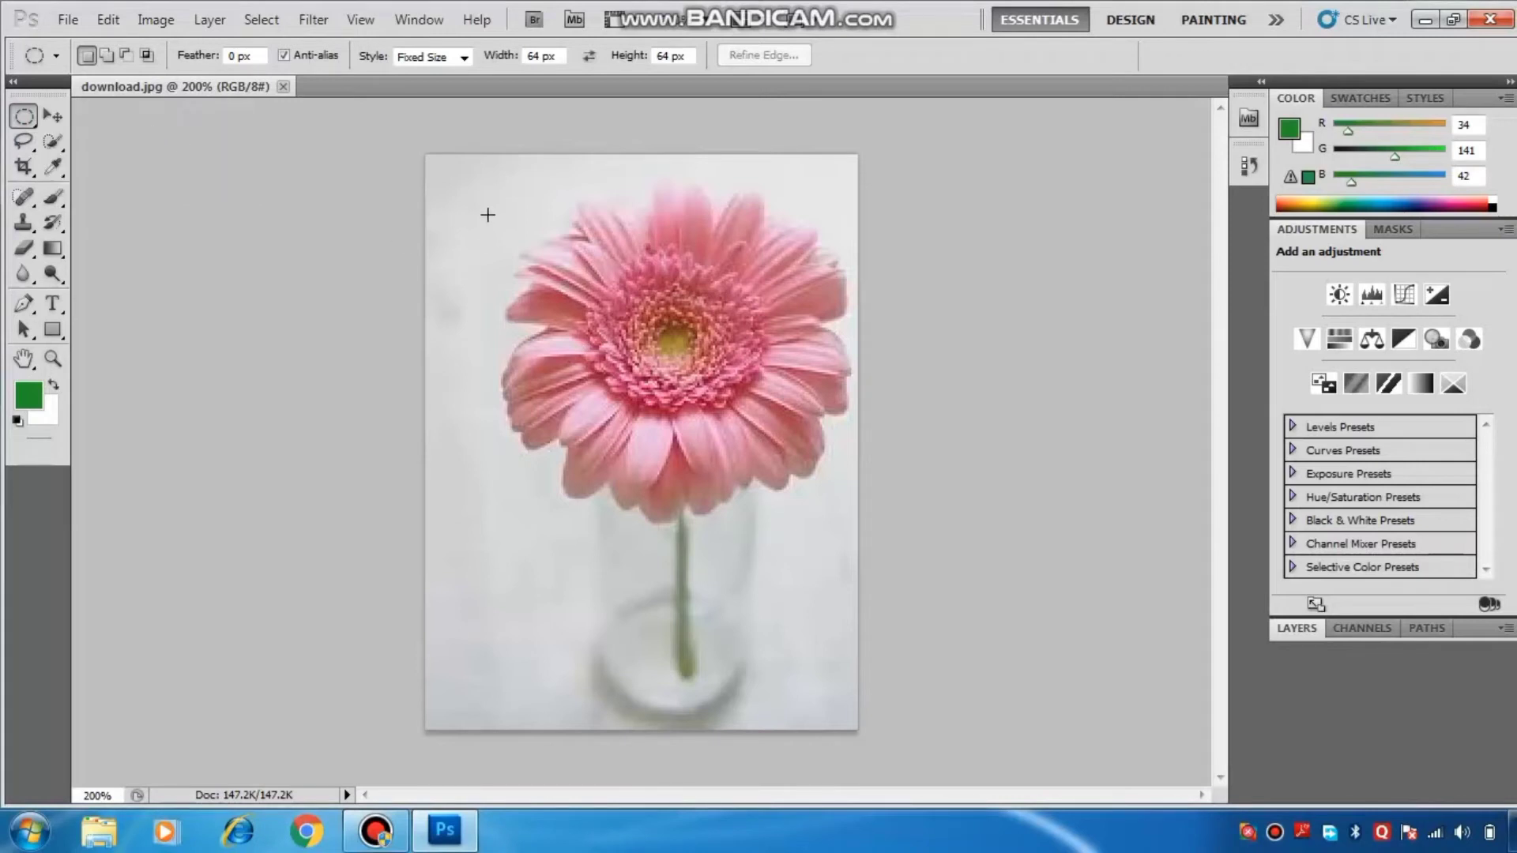
{"action": "left_click", "coordinate": [447, 155]}
{"action": "left_click_drag", "start_coordinate": [444, 155], "coordinate": [570, 292]}
{"action": "left_click_drag", "start_coordinate": [564, 226], "coordinate": [575, 259]}
{"action": "left_click", "coordinate": [580, 252]}
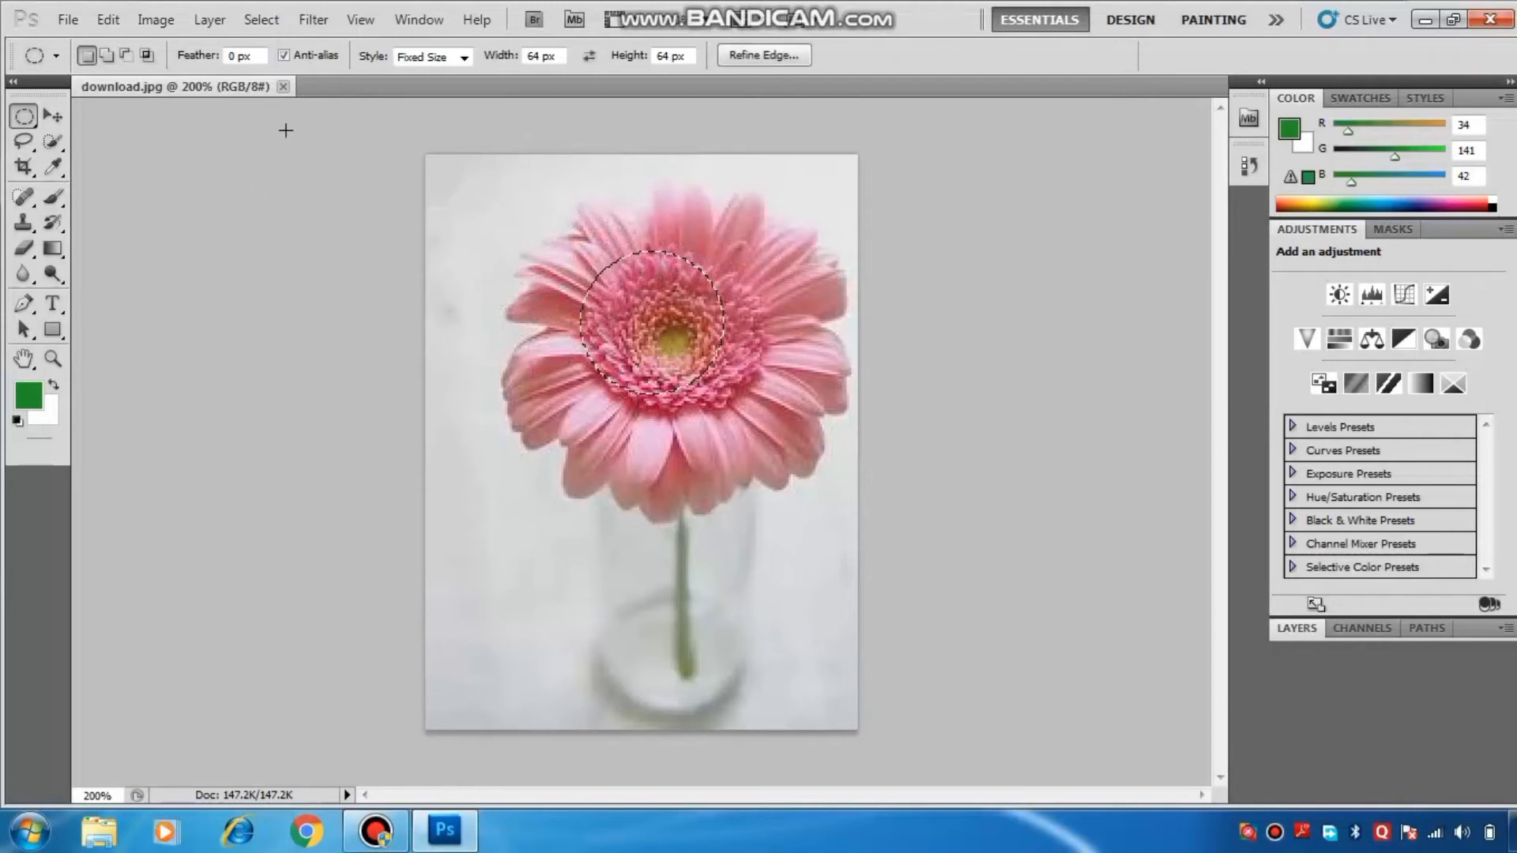
{"action": "left_click", "coordinate": [50, 120]}
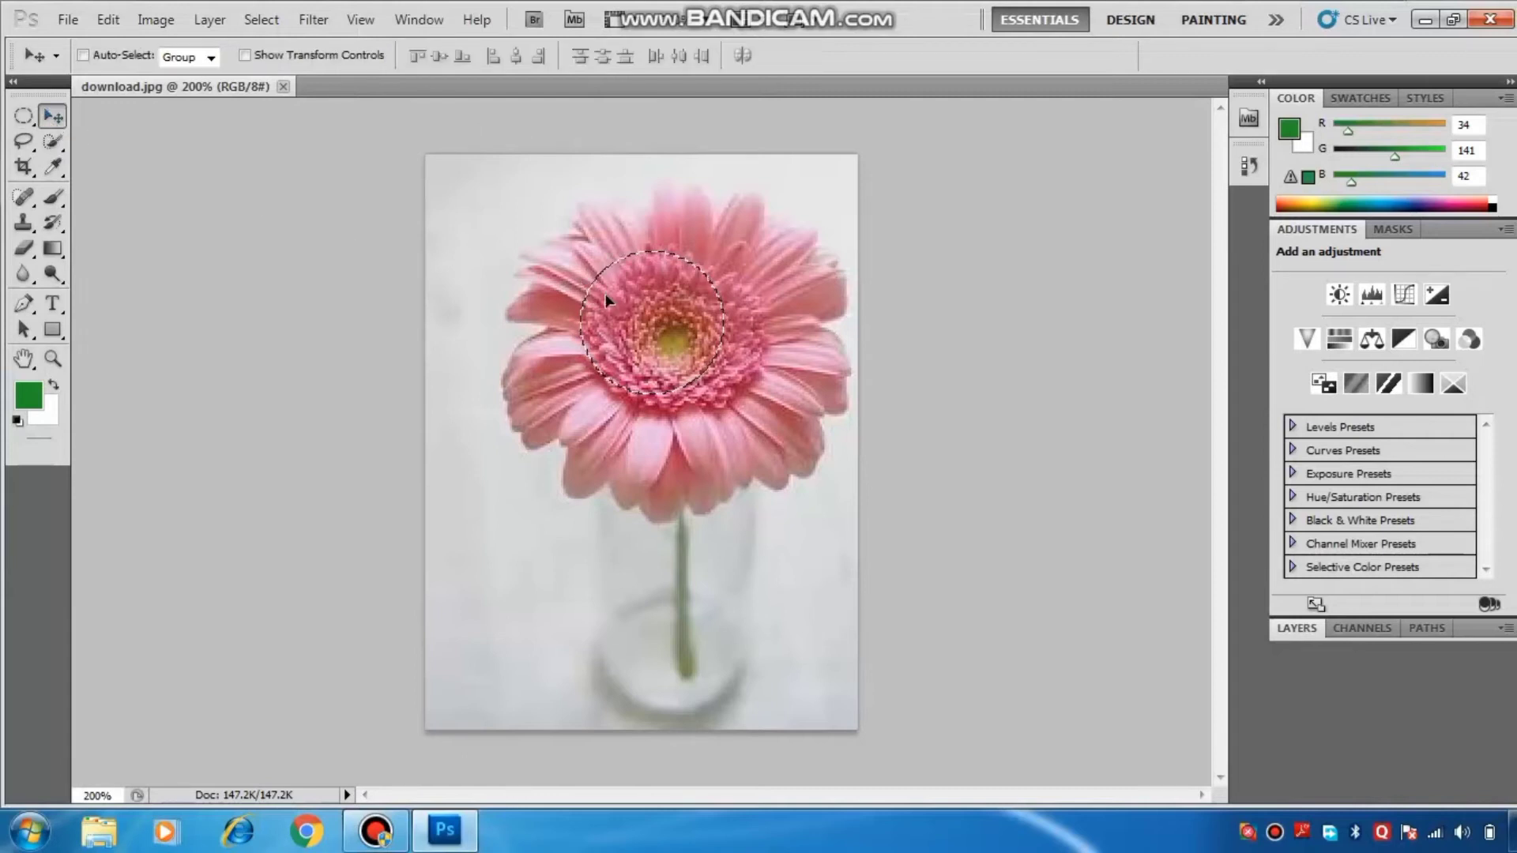
{"action": "left_click_drag", "start_coordinate": [607, 300], "coordinate": [573, 306]}
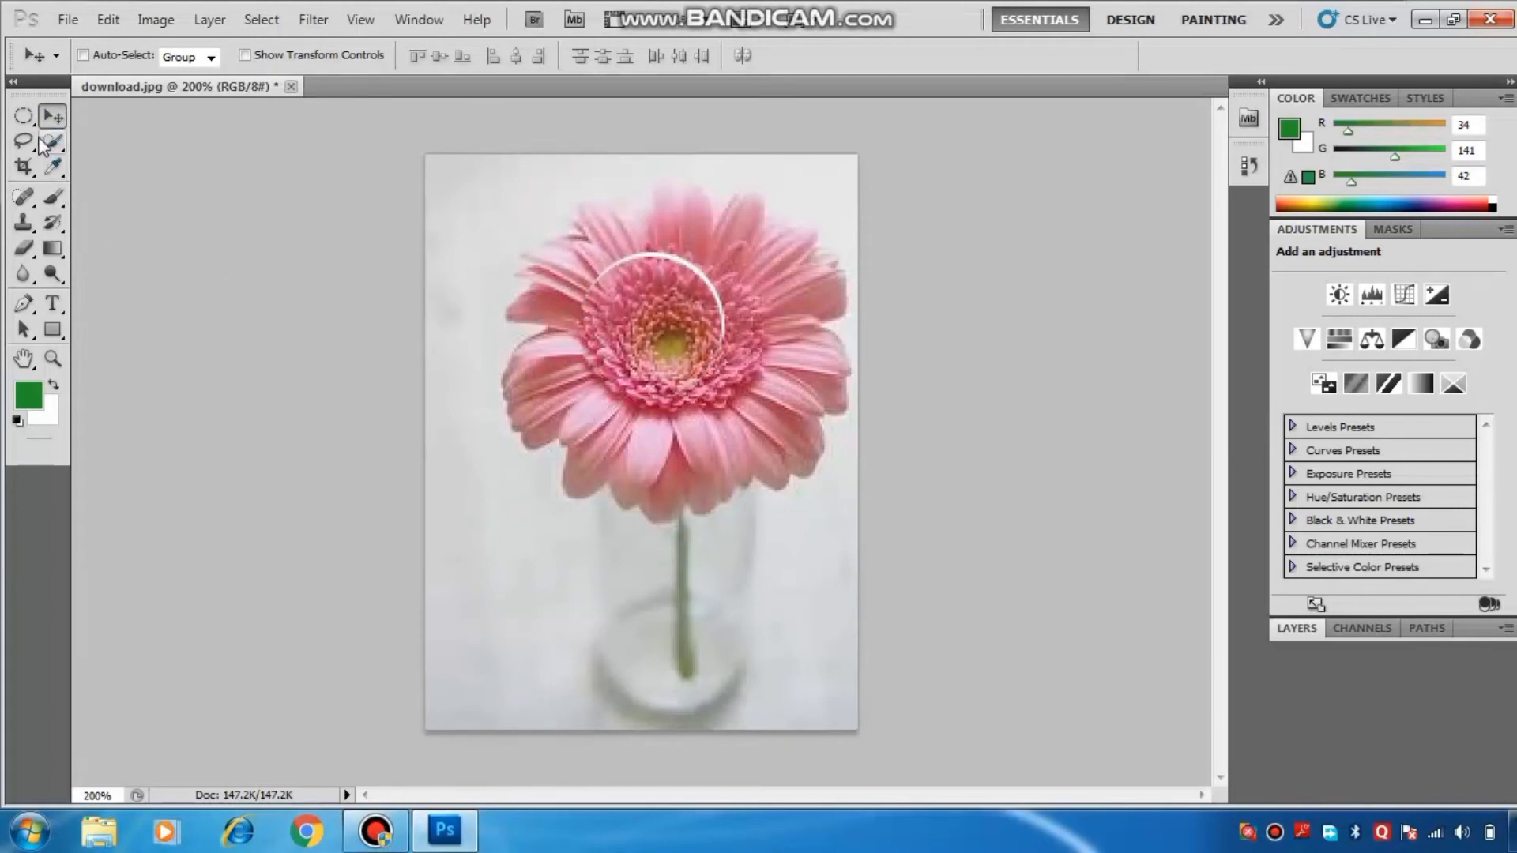
Step: Place a single-row selection across the flower's centre with the Single Row Marquee tool
{"action": "left_click_drag", "start_coordinate": [31, 117], "coordinate": [95, 157]}
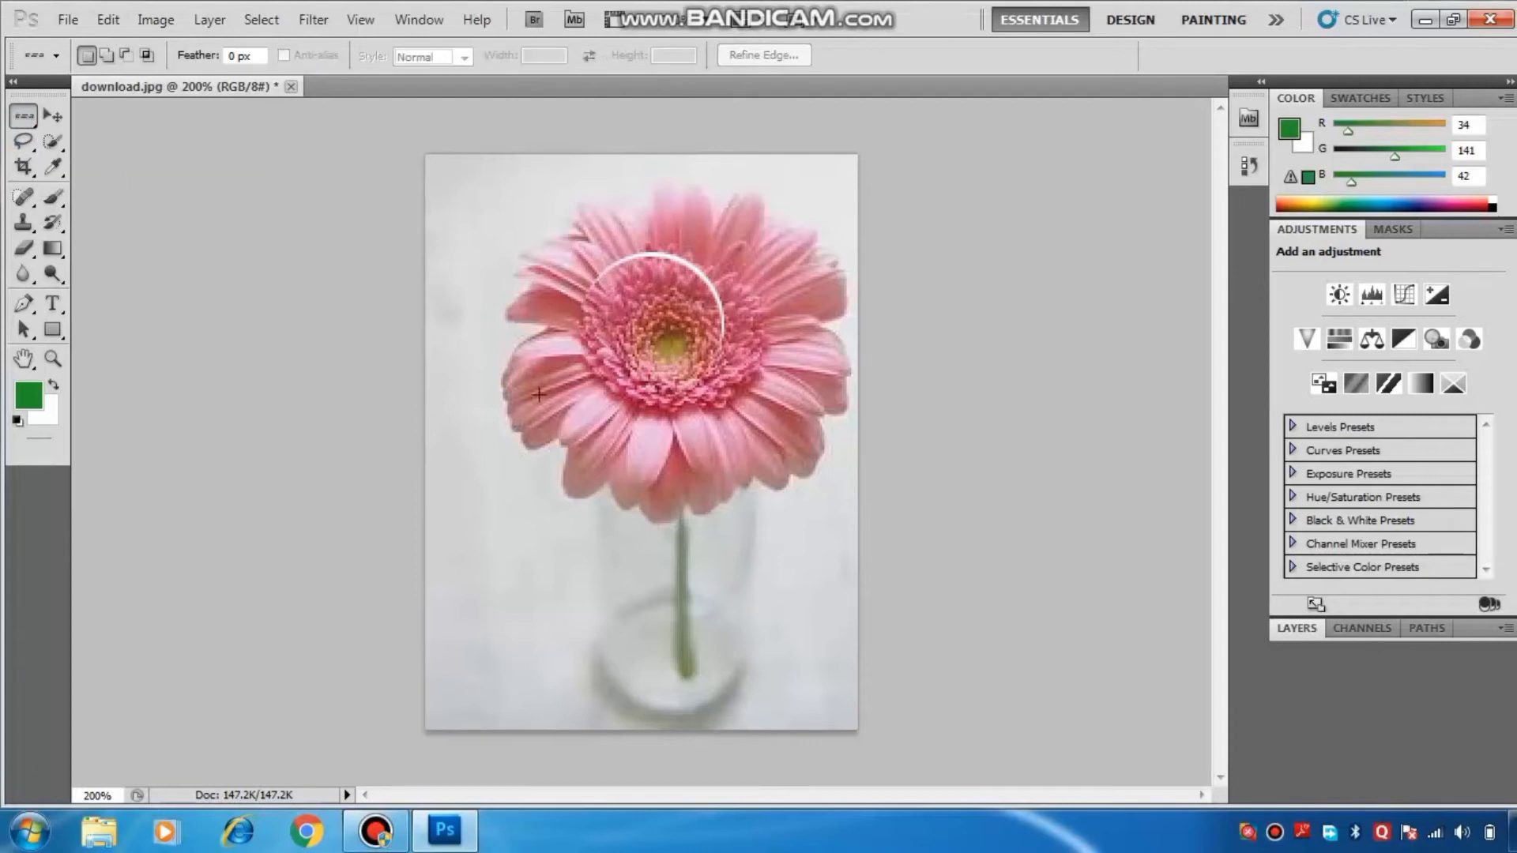
{"action": "left_click", "coordinate": [666, 317]}
{"action": "right_click", "coordinate": [662, 302]}
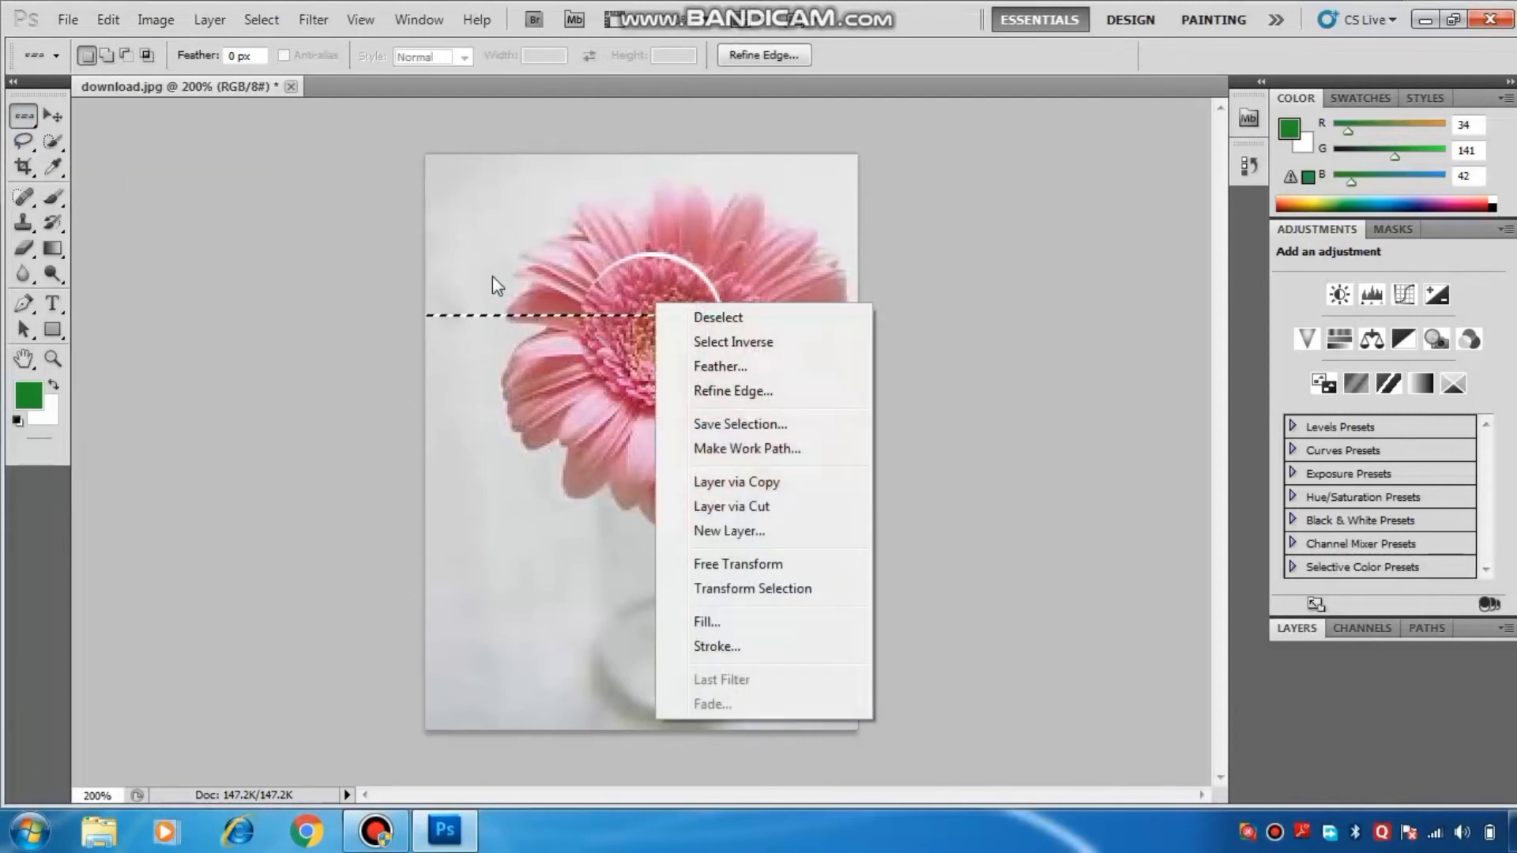
{"action": "left_click", "coordinate": [537, 230]}
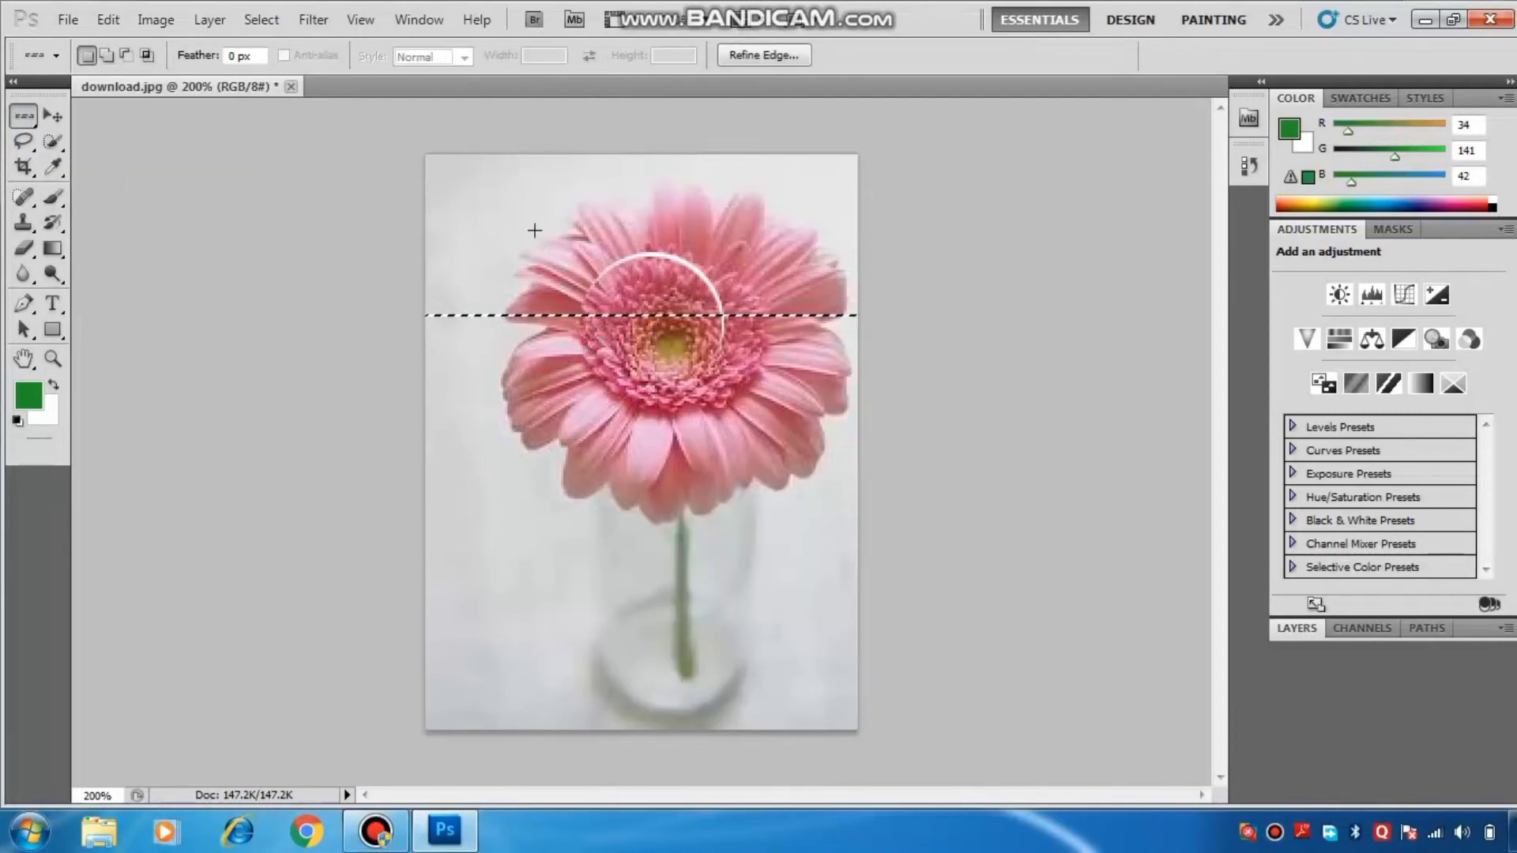
Step: Place single-column selections at several positions across the flower with the Single Column Marquee tool
{"action": "right_click", "coordinate": [31, 119]}
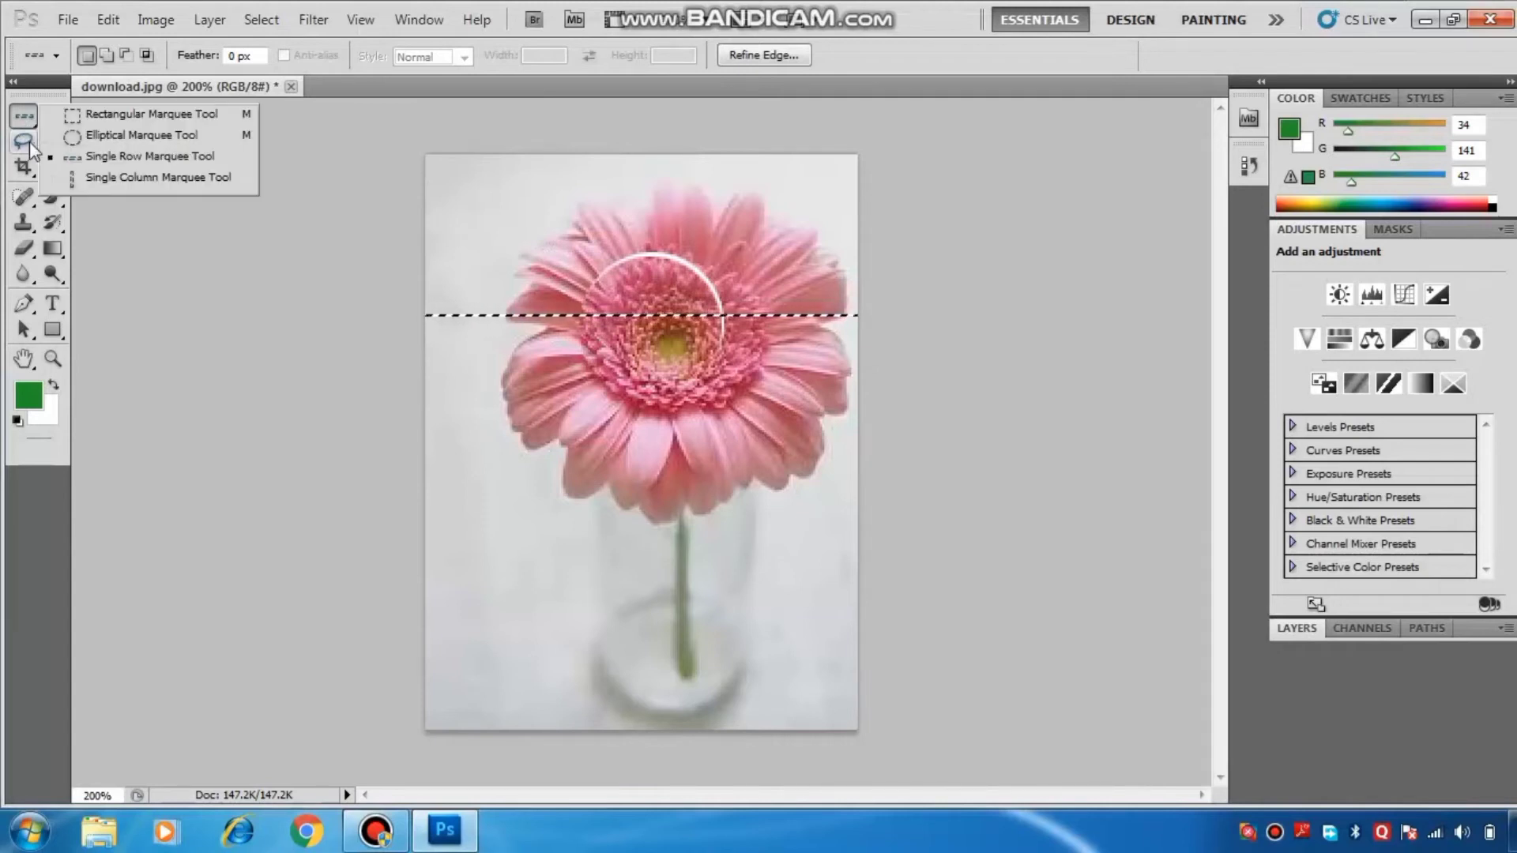
{"action": "left_click", "coordinate": [135, 180]}
{"action": "left_click", "coordinate": [558, 213]}
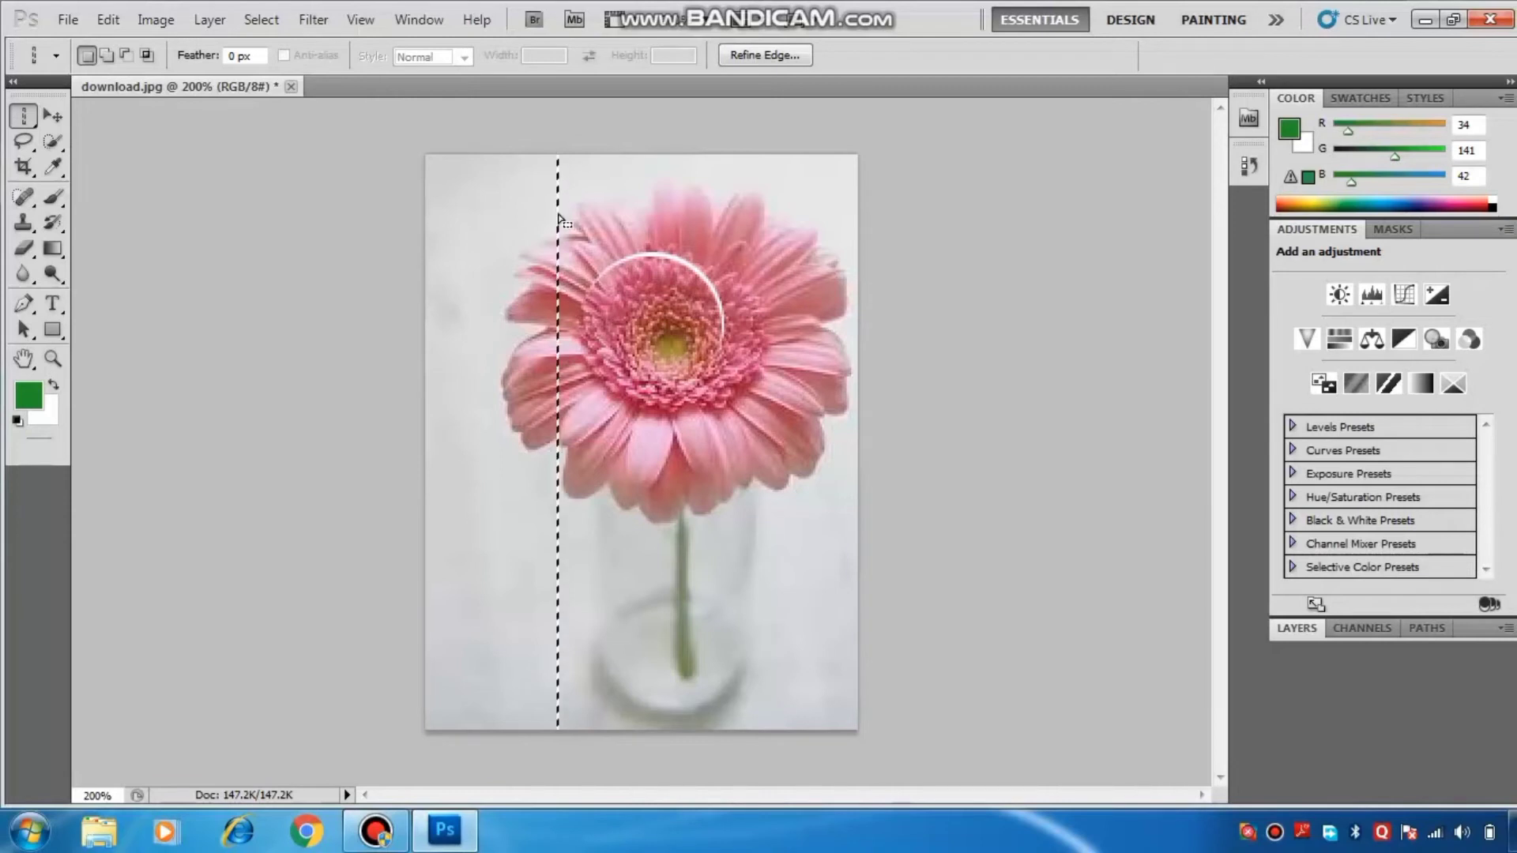
{"action": "left_click", "coordinate": [622, 190]}
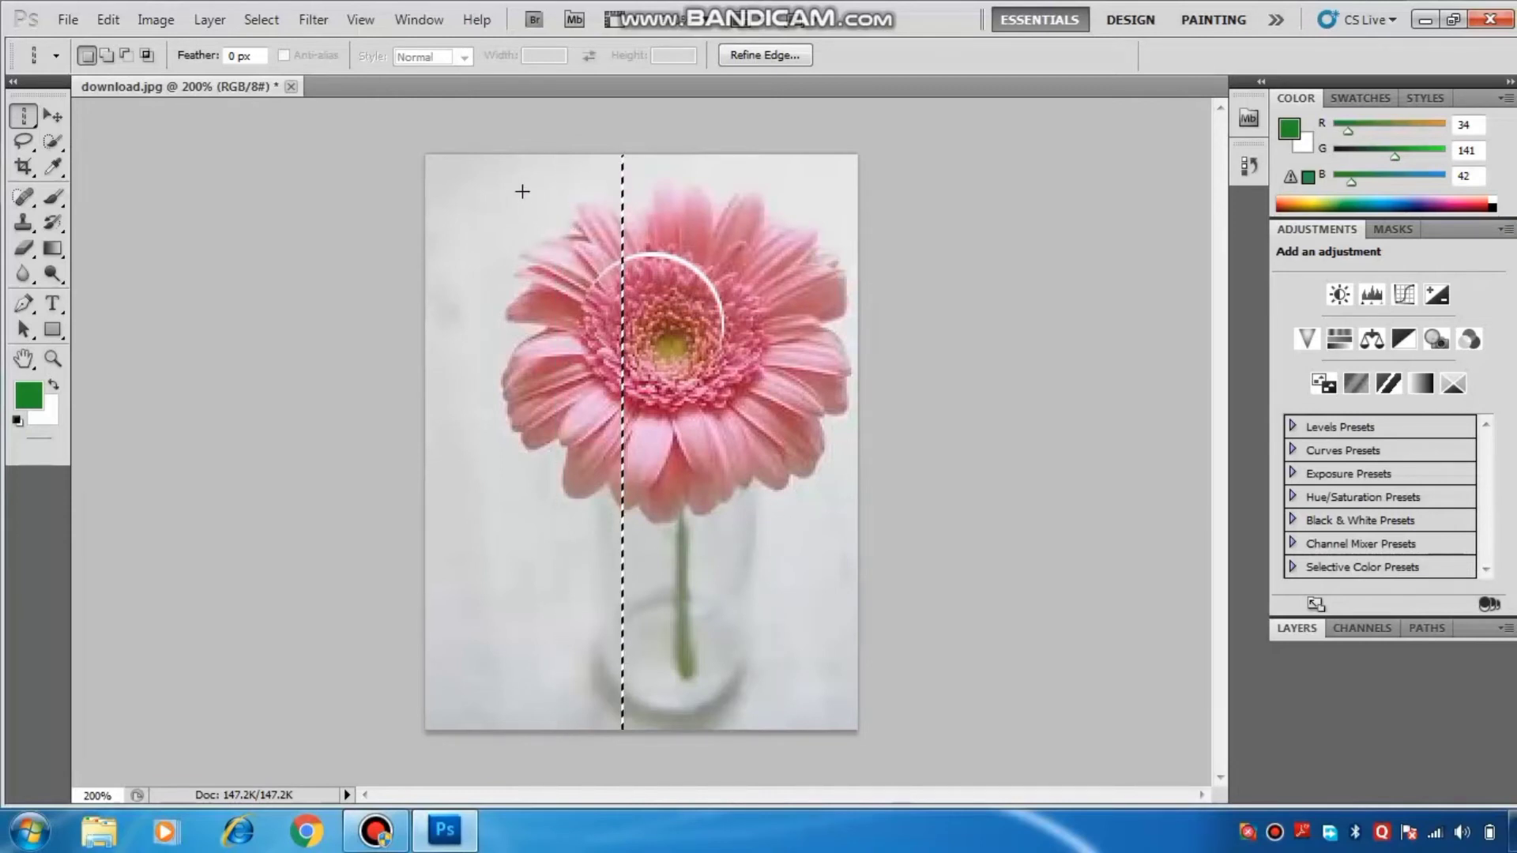
{"action": "left_click", "coordinate": [668, 257]}
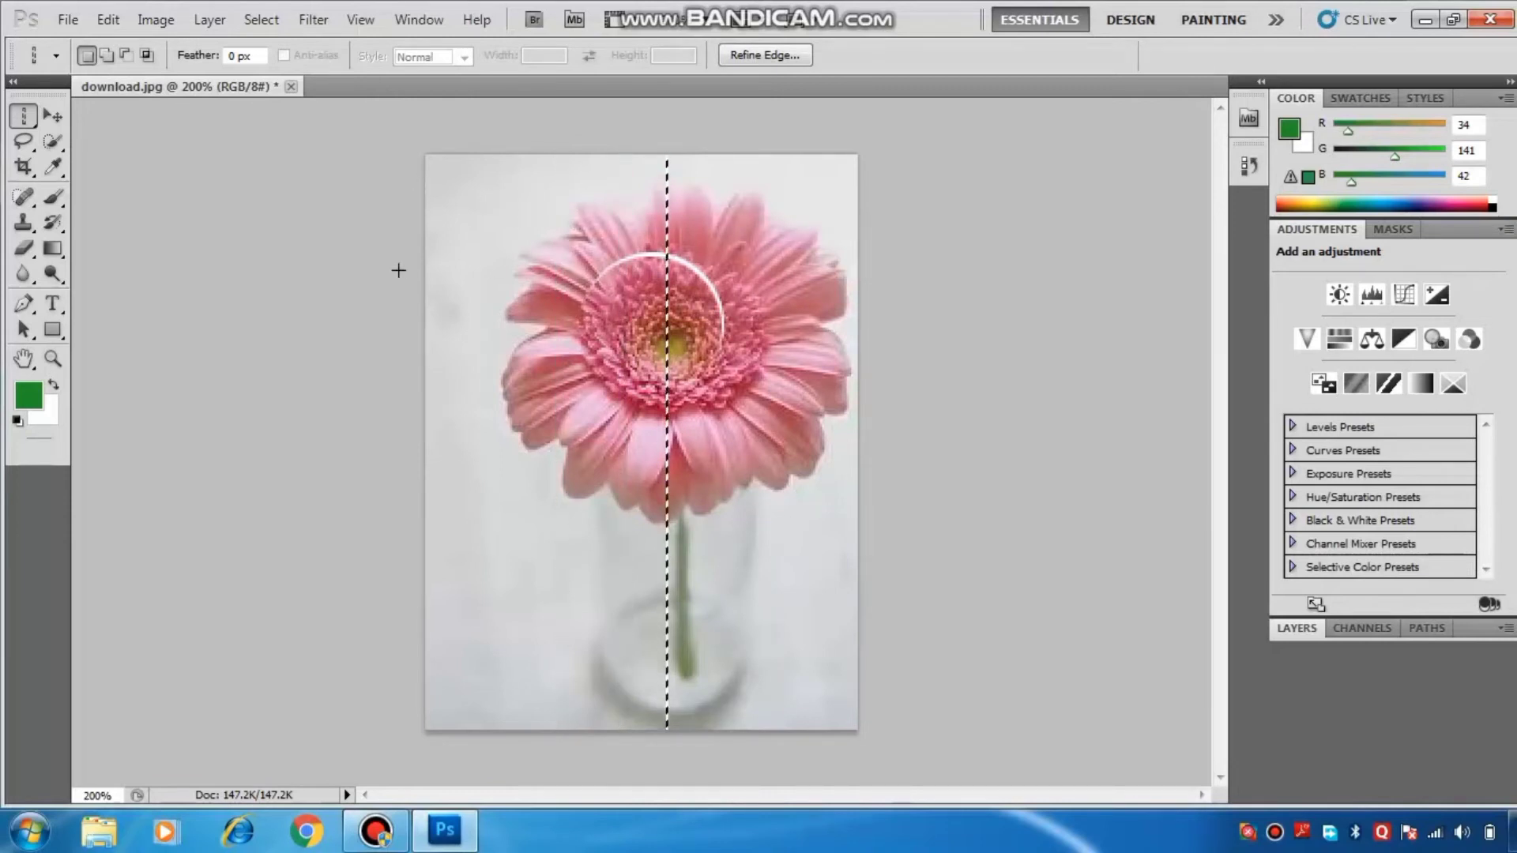
{"action": "left_click", "coordinate": [520, 299]}
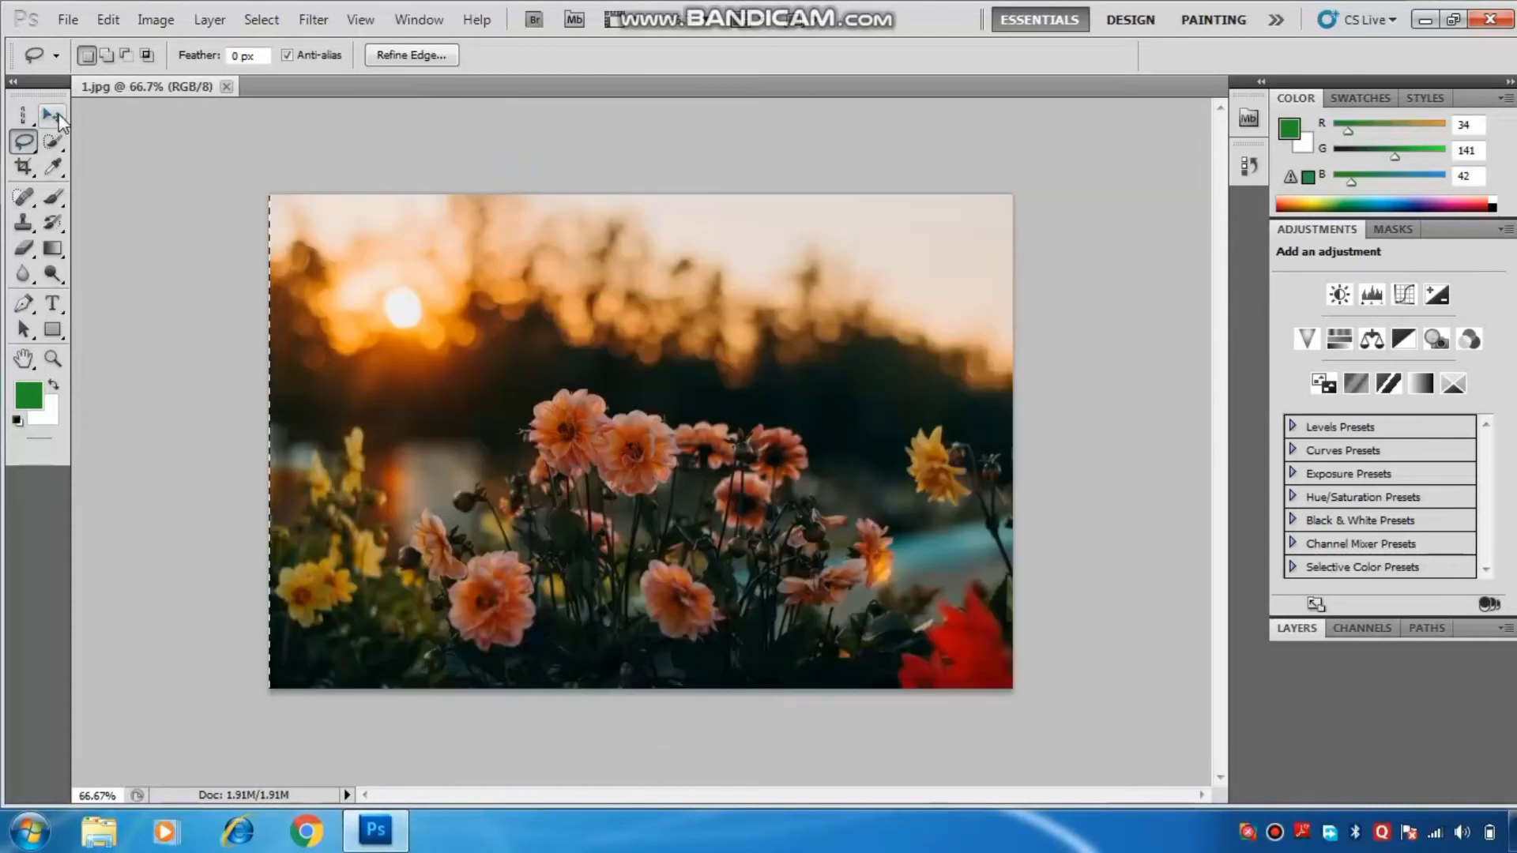
Step: Draw an oval freehand selection around the upper-left orange flower in 1.jpg with the Lasso tool and move the outline beneath the sun
{"action": "left_click", "coordinate": [53, 117]}
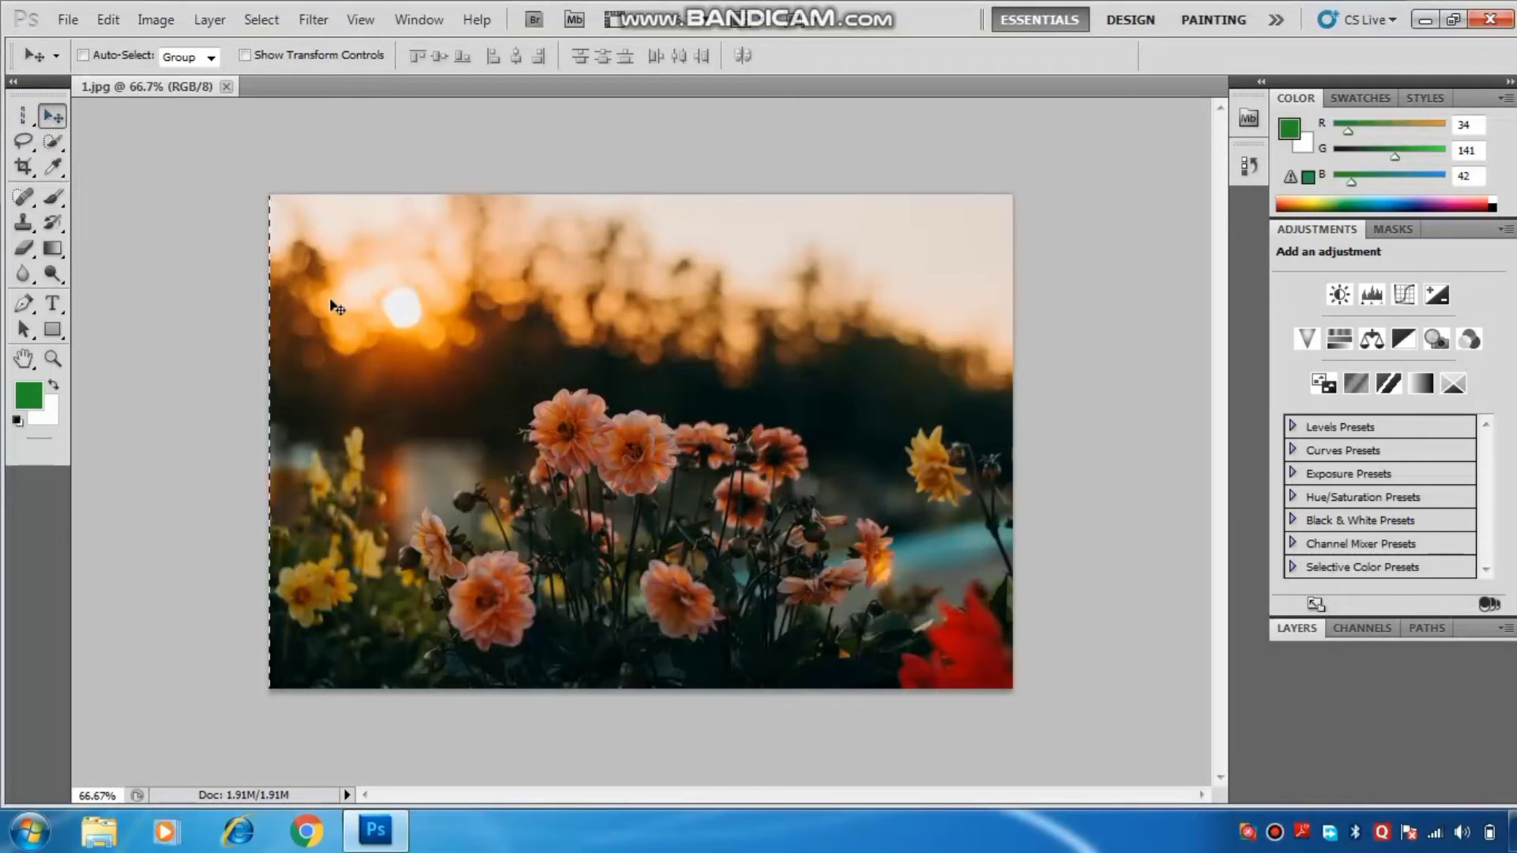
{"action": "left_click", "coordinate": [47, 147]}
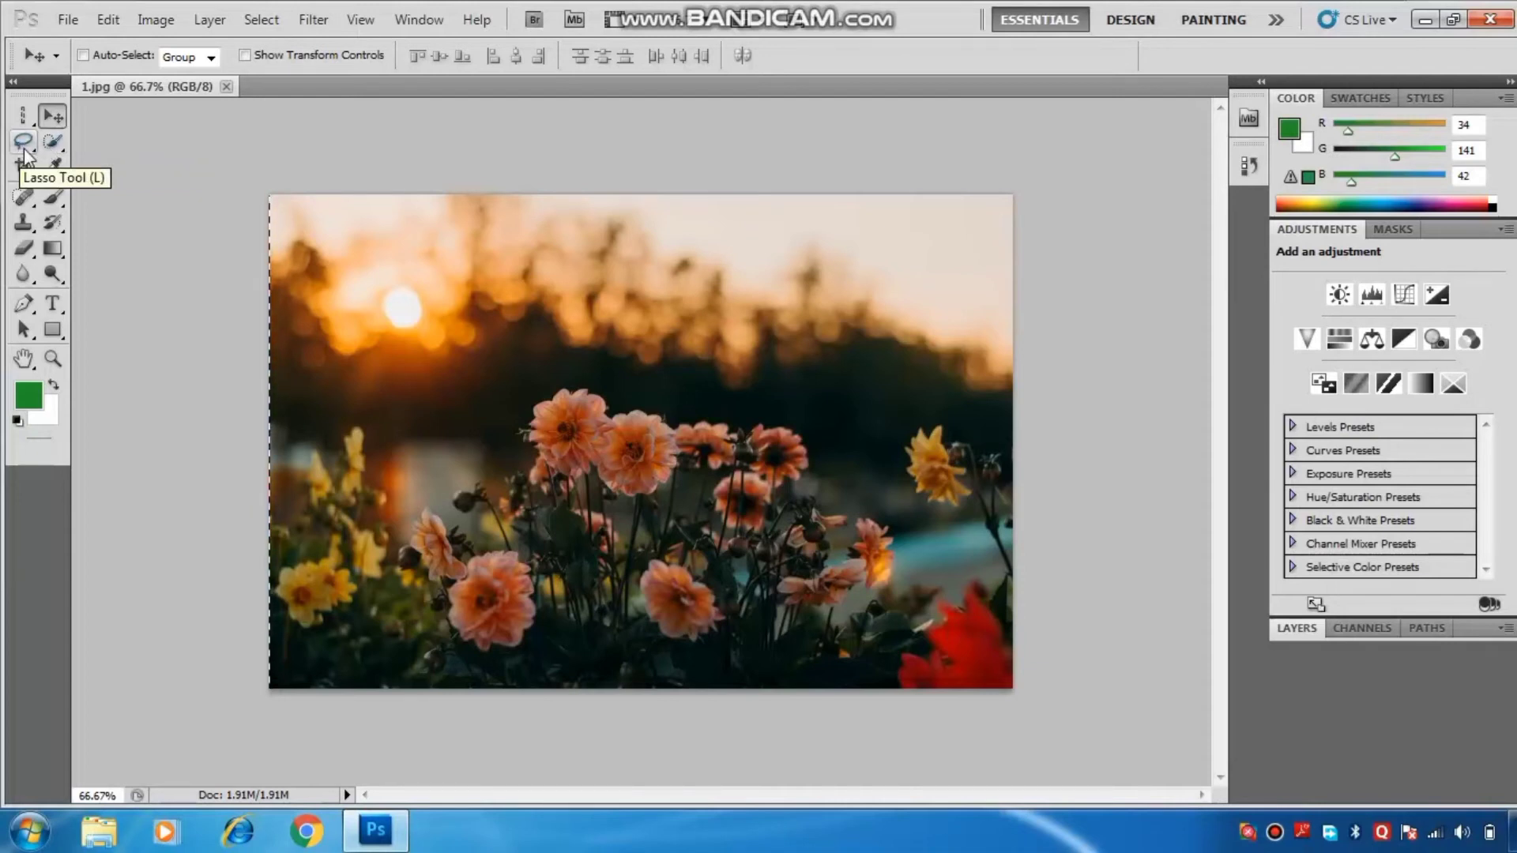
{"action": "left_click", "coordinate": [30, 151]}
{"action": "right_click", "coordinate": [31, 148]}
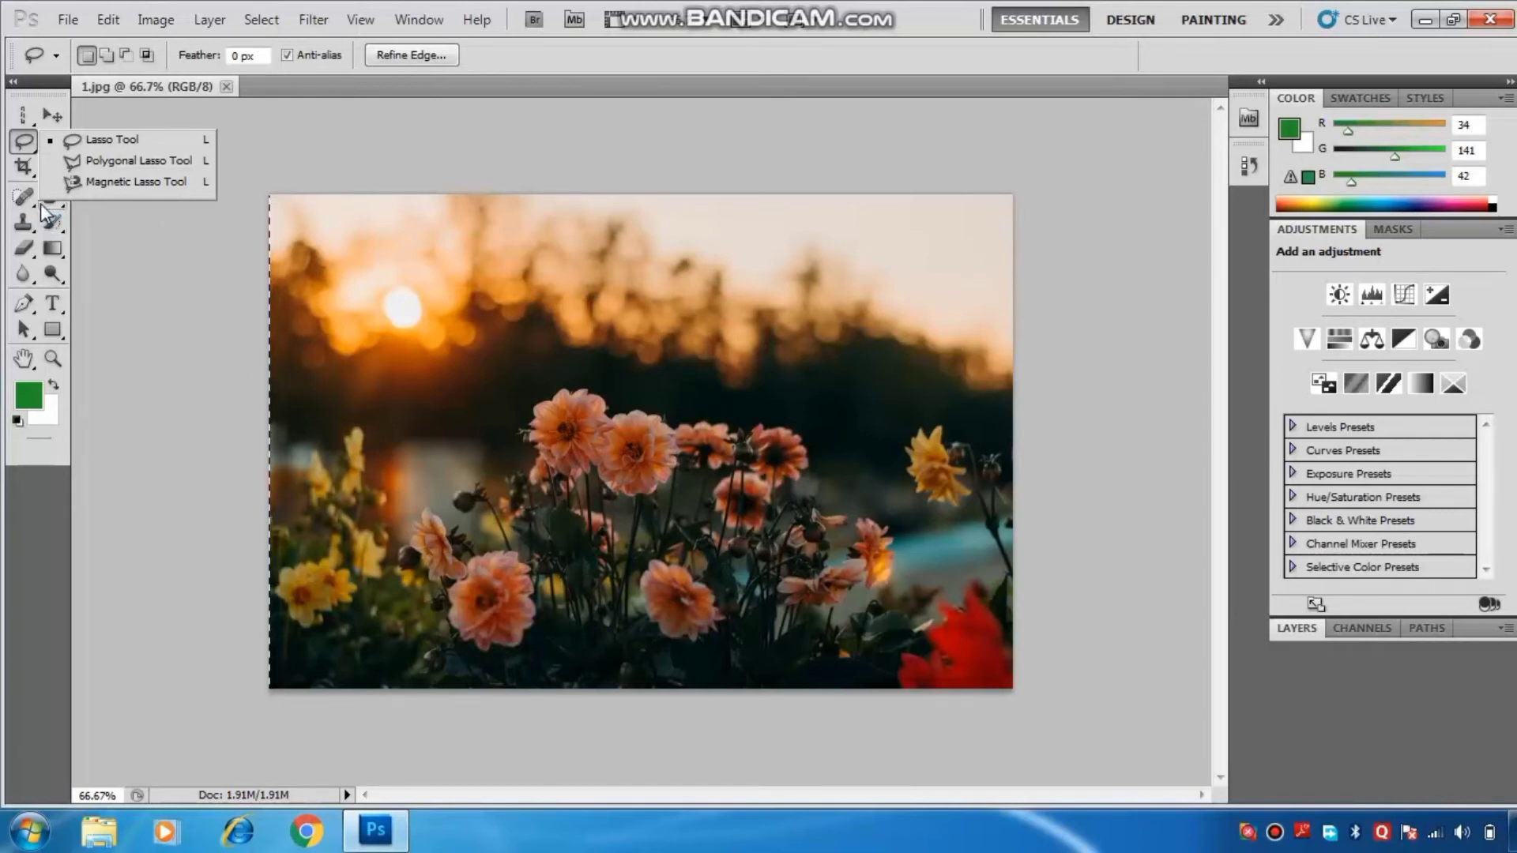
{"action": "left_click", "coordinate": [101, 142]}
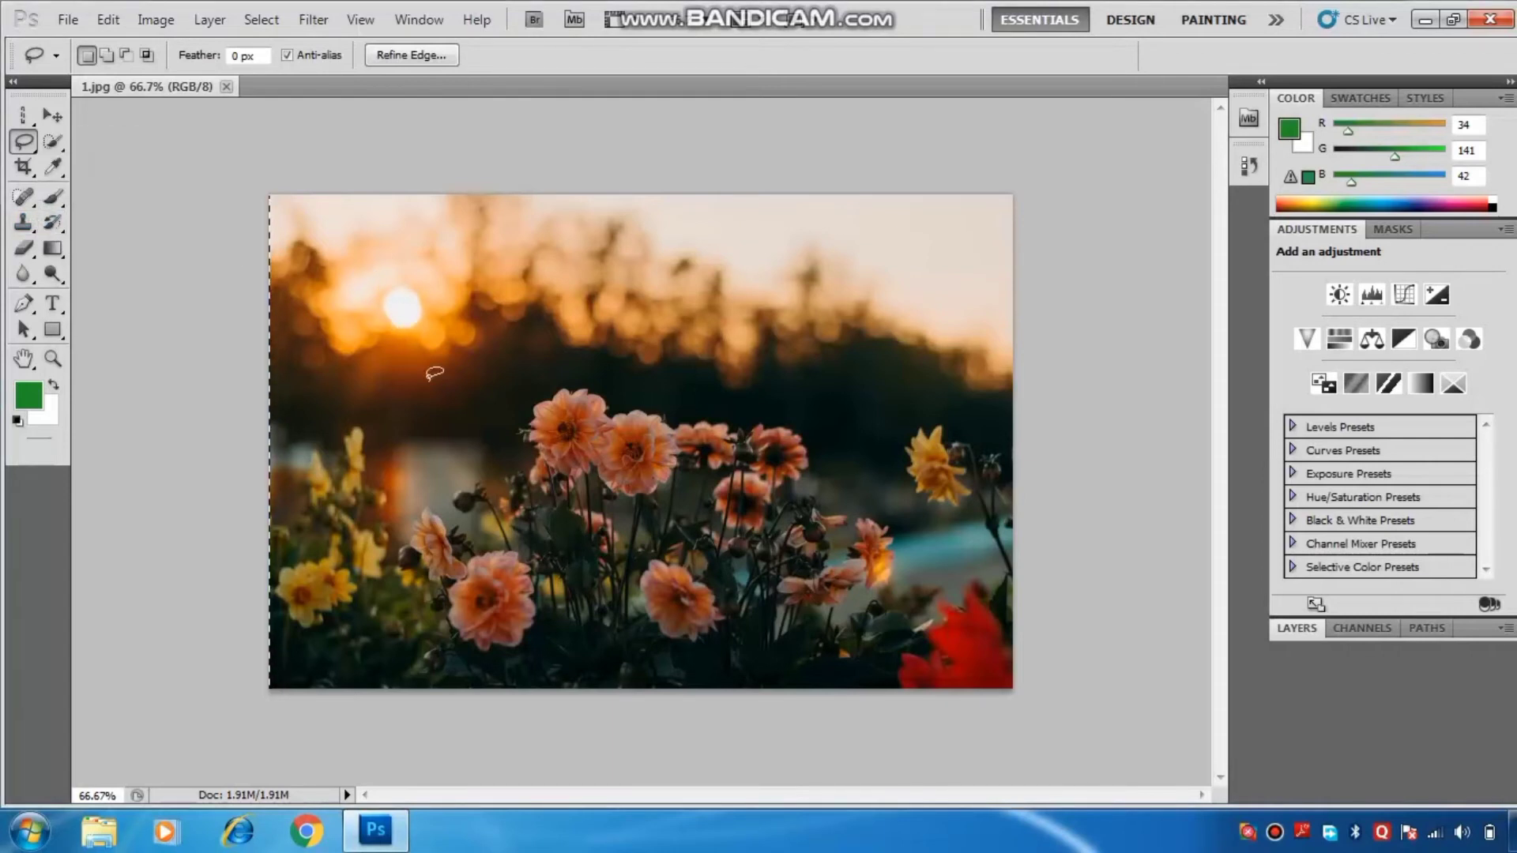
{"action": "mouse_move", "coordinate": [527, 440]}
{"action": "left_mouse_down"}
{"action": "mouse_move", "coordinate": [549, 396]}
{"action": "mouse_move", "coordinate": [575, 394]}
{"action": "mouse_move", "coordinate": [600, 430]}
{"action": "mouse_move", "coordinate": [595, 499]}
{"action": "mouse_move", "coordinate": [553, 499]}
{"action": "mouse_move", "coordinate": [502, 461]}
{"action": "mouse_move", "coordinate": [471, 374]}
{"action": "mouse_move", "coordinate": [507, 327]}
{"action": "mouse_move", "coordinate": [567, 370]}
{"action": "mouse_move", "coordinate": [572, 466]}
{"action": "left_mouse_up"}
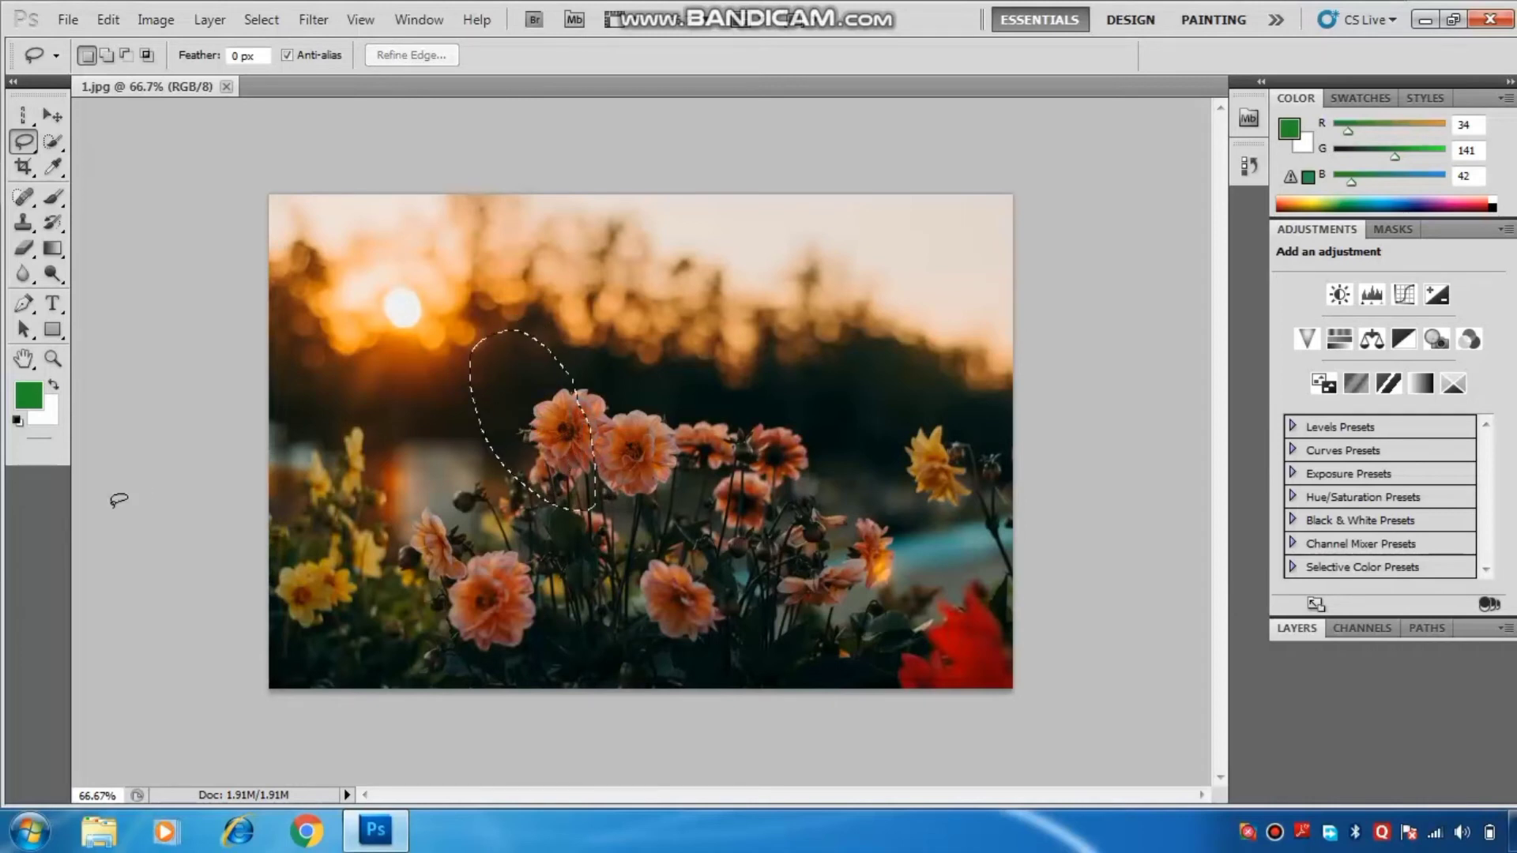
{"action": "left_click_drag", "start_coordinate": [514, 405], "coordinate": [416, 390]}
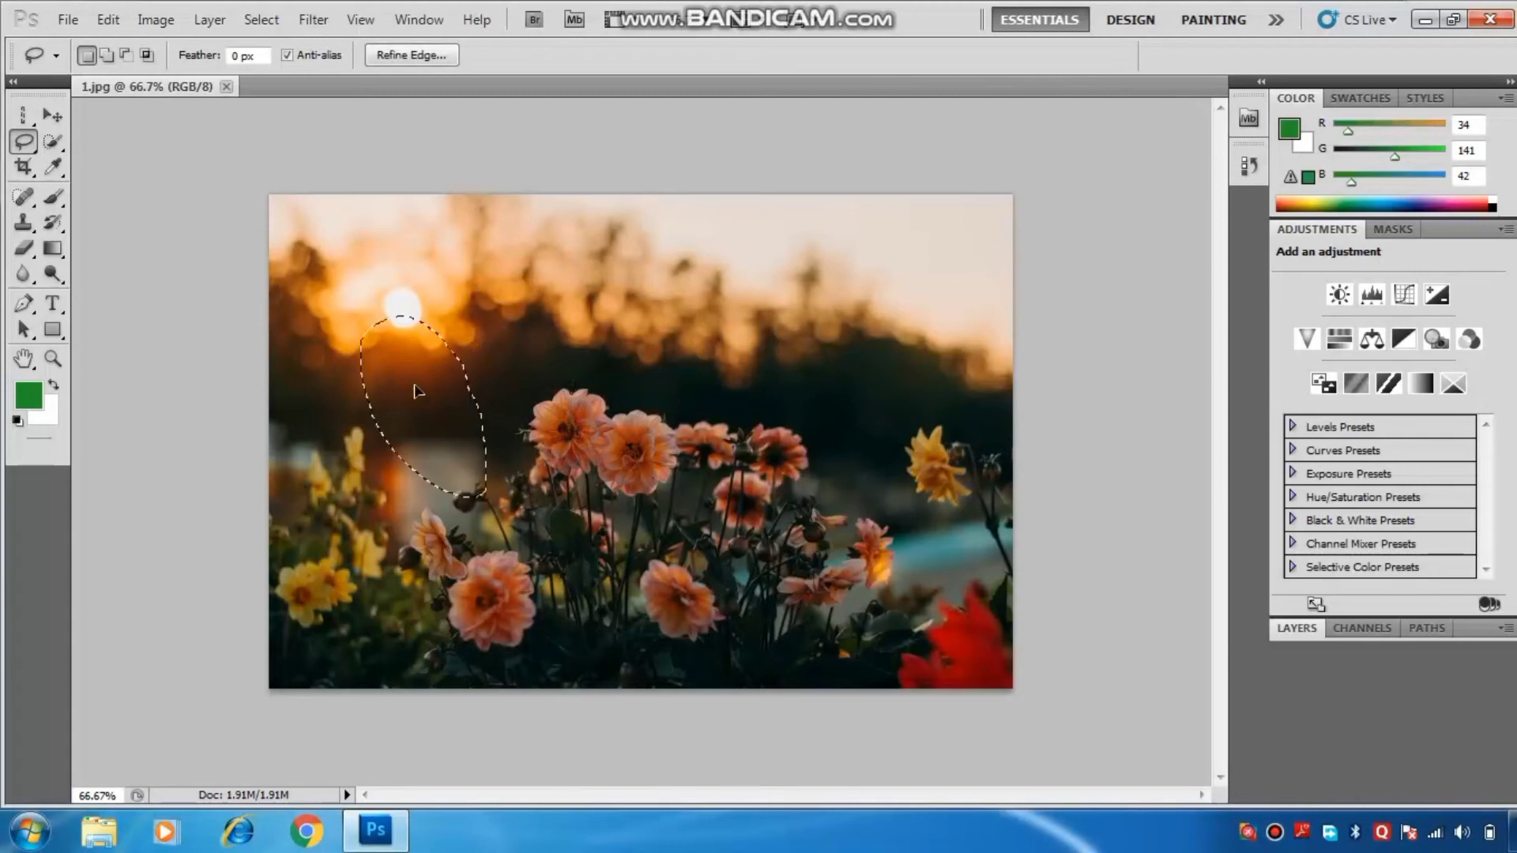
Step: Shift the pixels inside the oval selection slightly to the right with the Move tool and deselect
{"action": "left_click", "coordinate": [52, 116]}
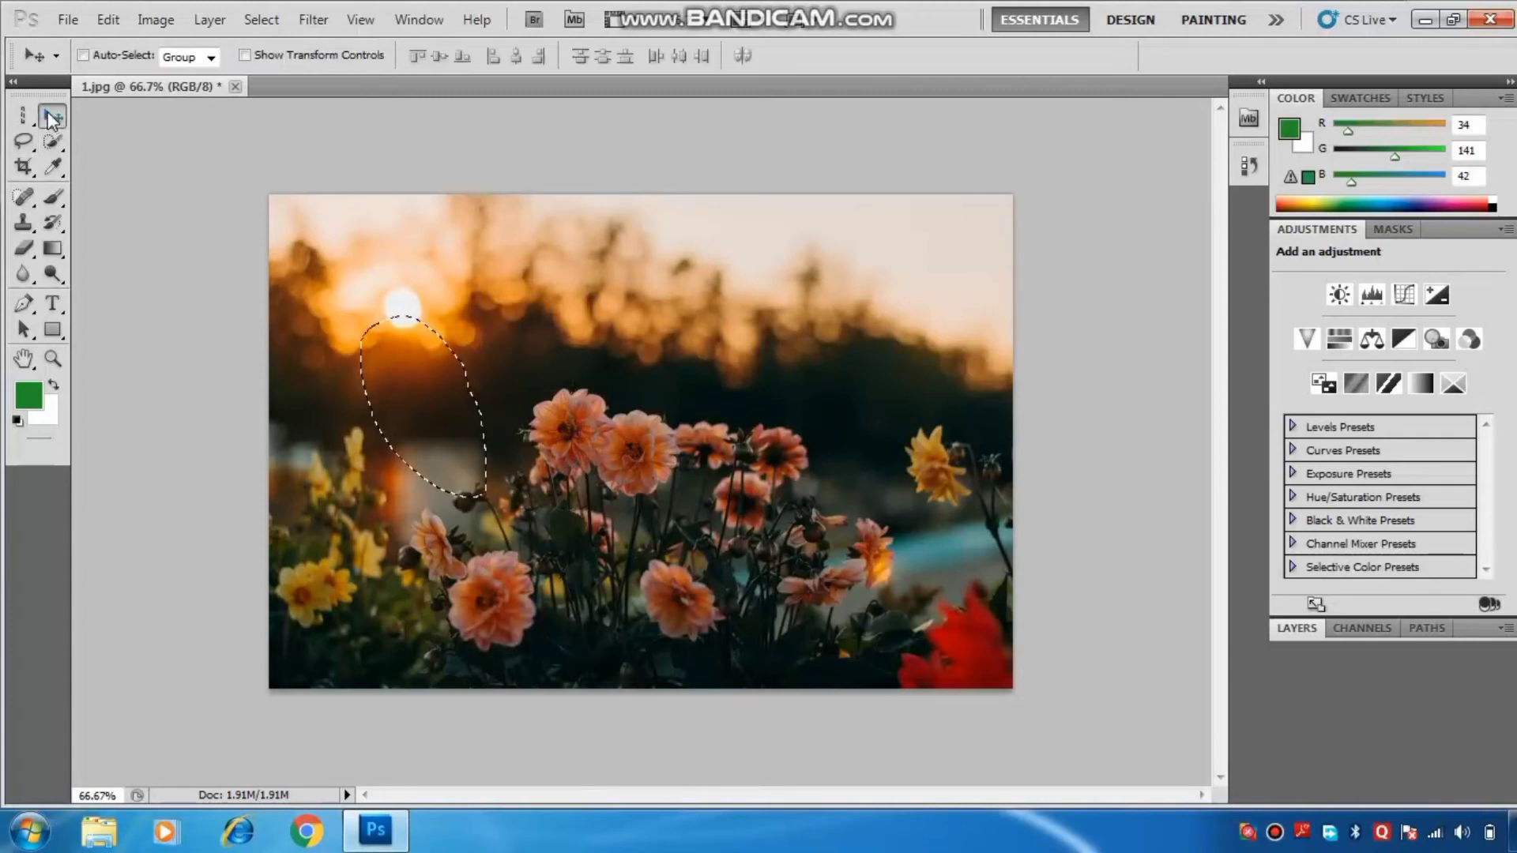
{"action": "mouse_move", "coordinate": [448, 393]}
{"action": "left_mouse_down"}
{"action": "mouse_move", "coordinate": [600, 338]}
{"action": "mouse_move", "coordinate": [512, 489]}
{"action": "mouse_move", "coordinate": [732, 474]}
{"action": "mouse_move", "coordinate": [726, 573]}
{"action": "mouse_move", "coordinate": [550, 455]}
{"action": "mouse_move", "coordinate": [391, 490]}
{"action": "mouse_move", "coordinate": [445, 399]}
{"action": "left_mouse_up"}
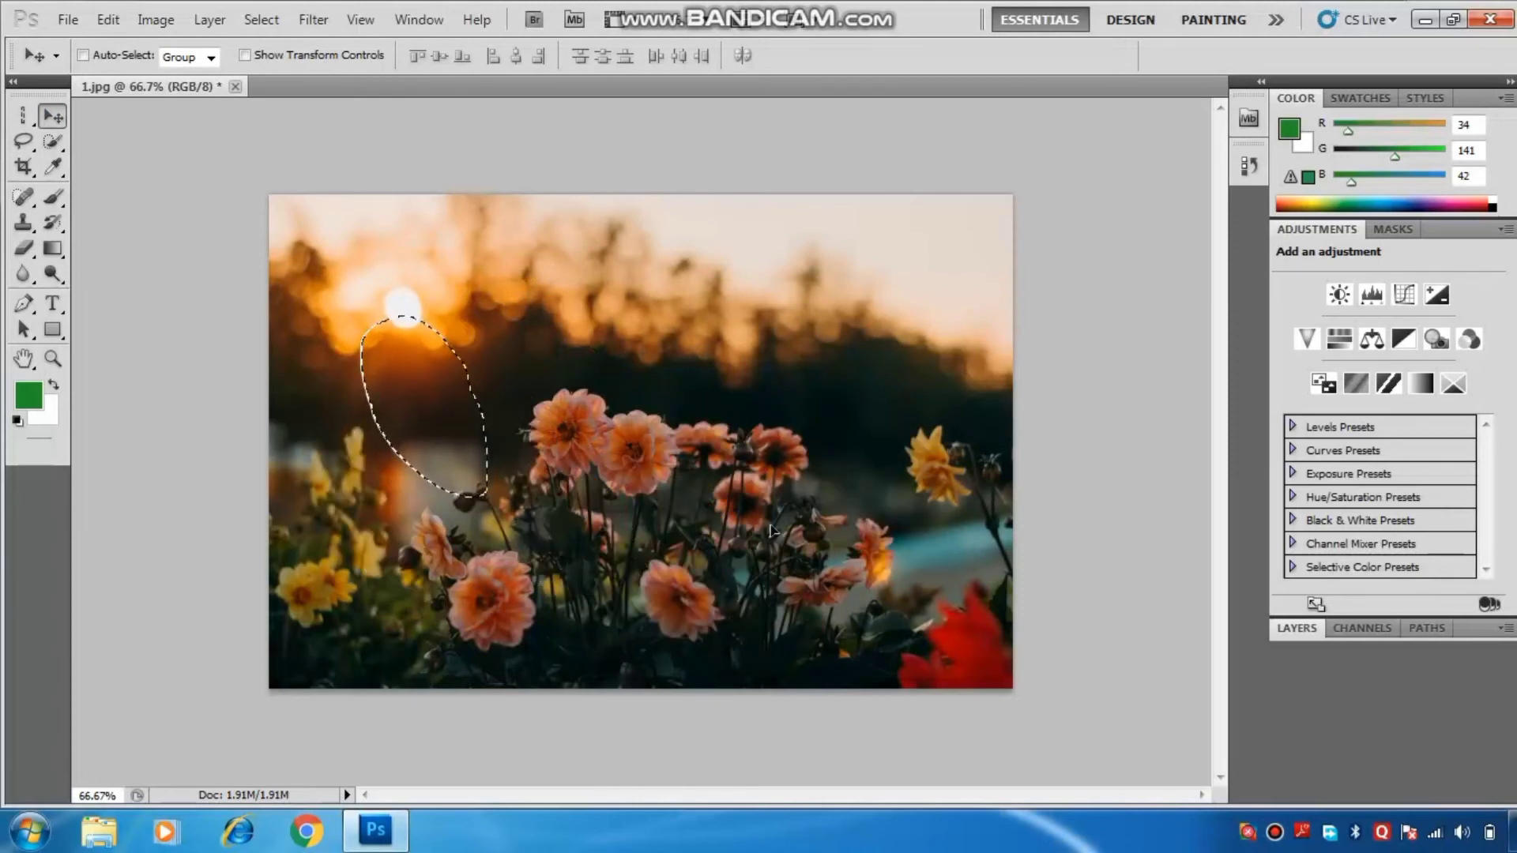
{"action": "key", "text": "ctrl+d"}
Step: Outline a closed angular area over the tree line and upper flowers with the Polygonal Lasso tool and try nudging it with the Move tool
{"action": "left_click", "coordinate": [25, 144]}
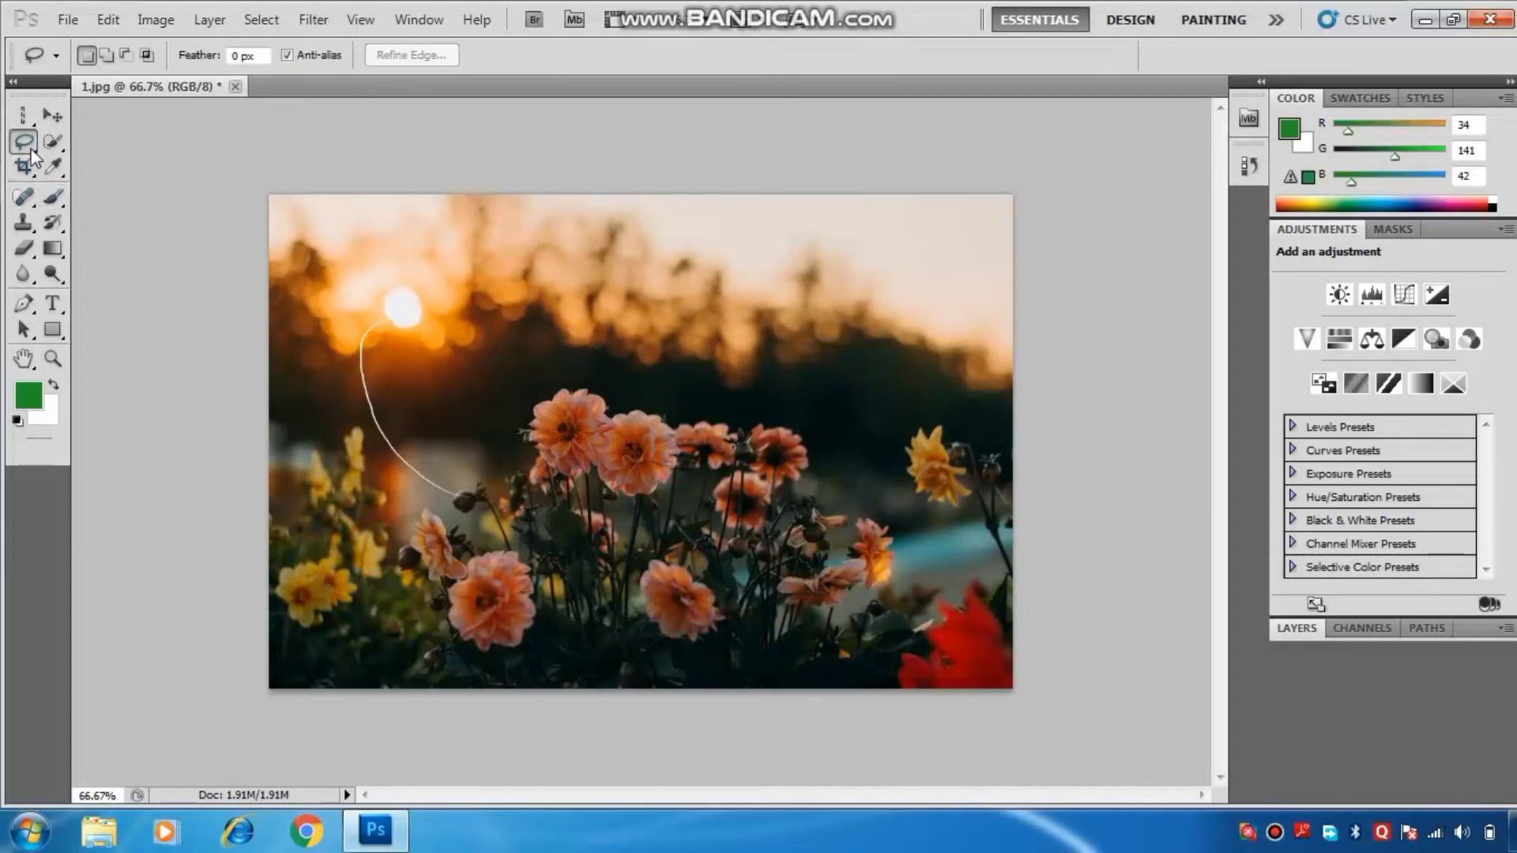
{"action": "left_click", "coordinate": [29, 147]}
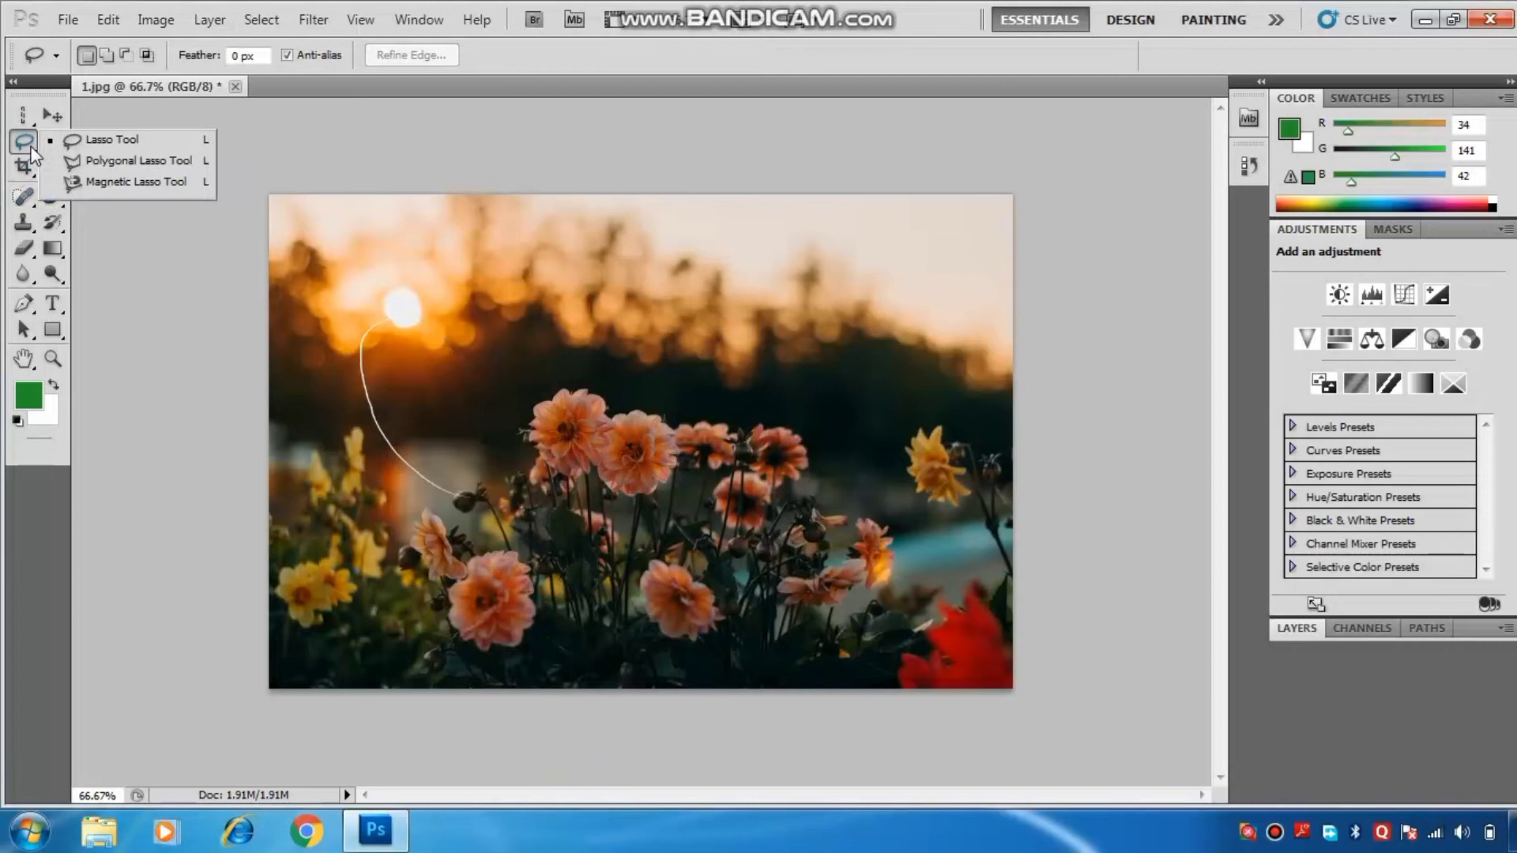
{"action": "left_click", "coordinate": [129, 166]}
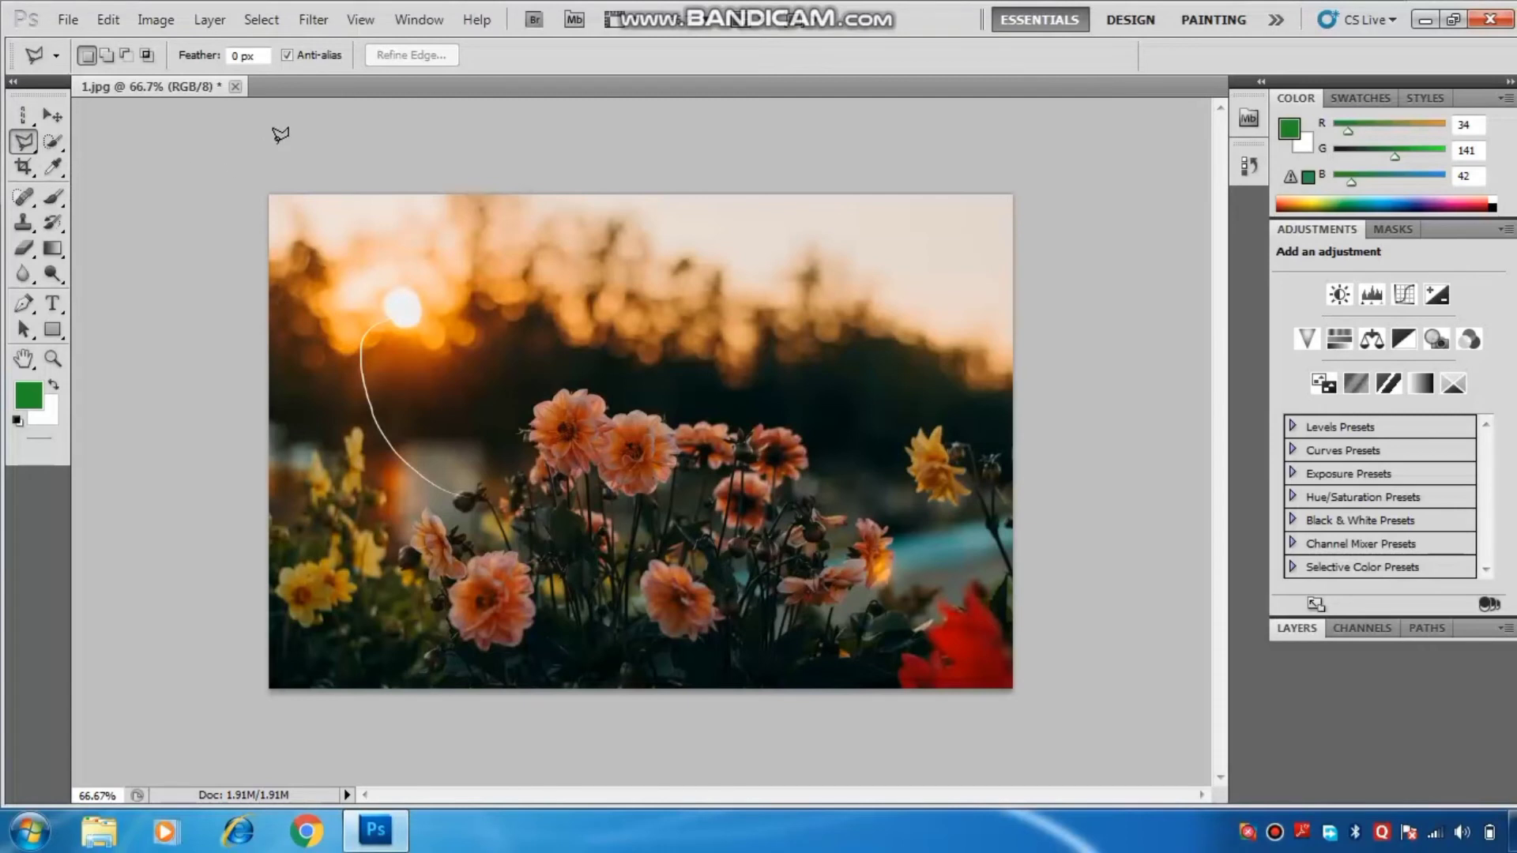
{"action": "left_click", "coordinate": [553, 306]}
{"action": "left_click", "coordinate": [843, 266]}
{"action": "left_click", "coordinate": [872, 493]}
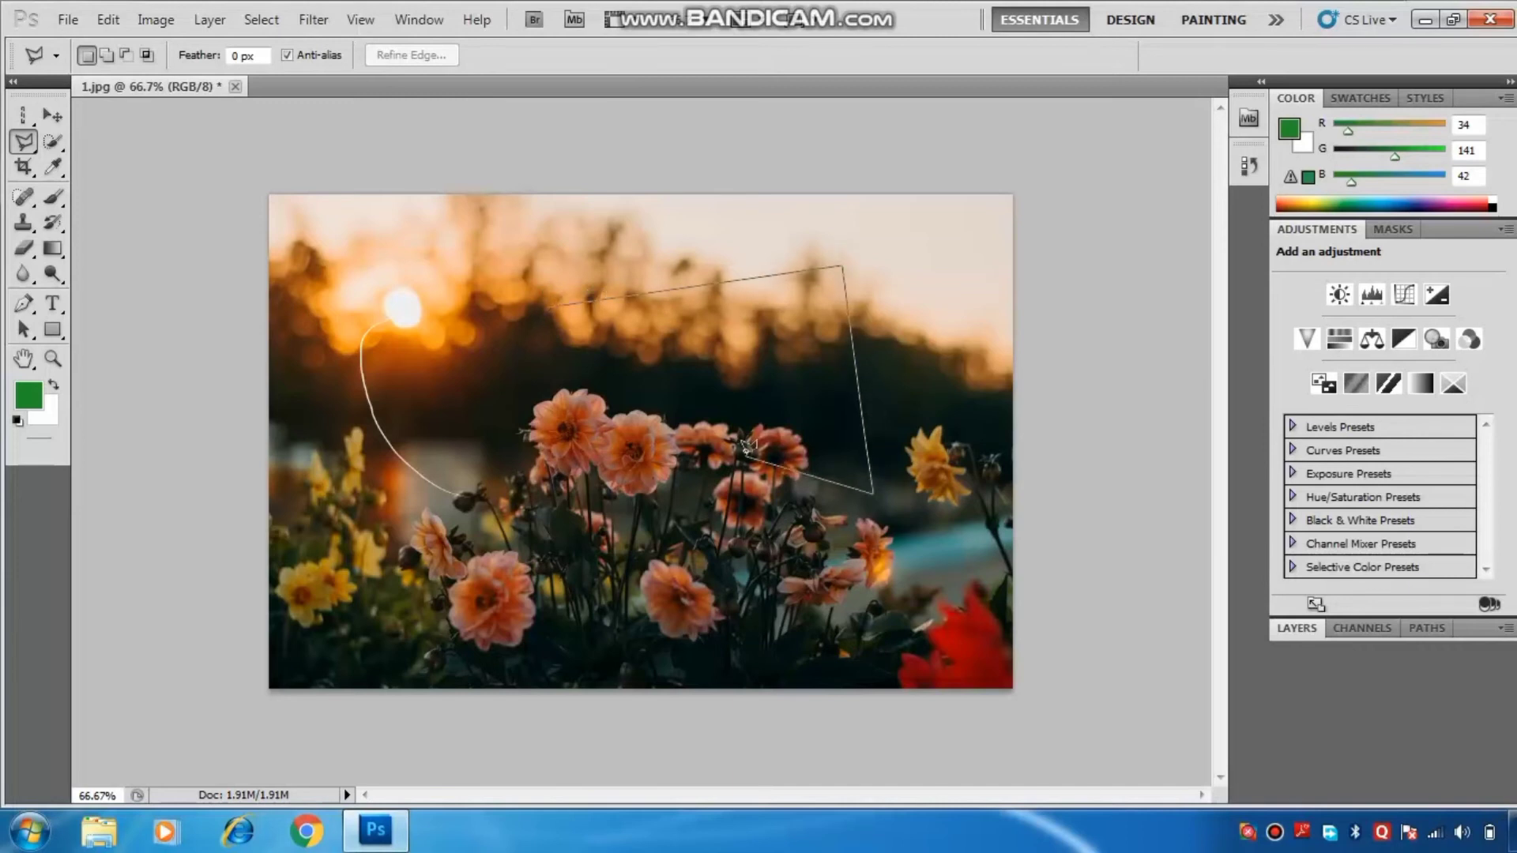
{"action": "left_click", "coordinate": [745, 455]}
{"action": "left_click", "coordinate": [735, 377]}
{"action": "left_click", "coordinate": [660, 391]}
{"action": "left_click", "coordinate": [602, 317]}
{"action": "left_click", "coordinate": [555, 307]}
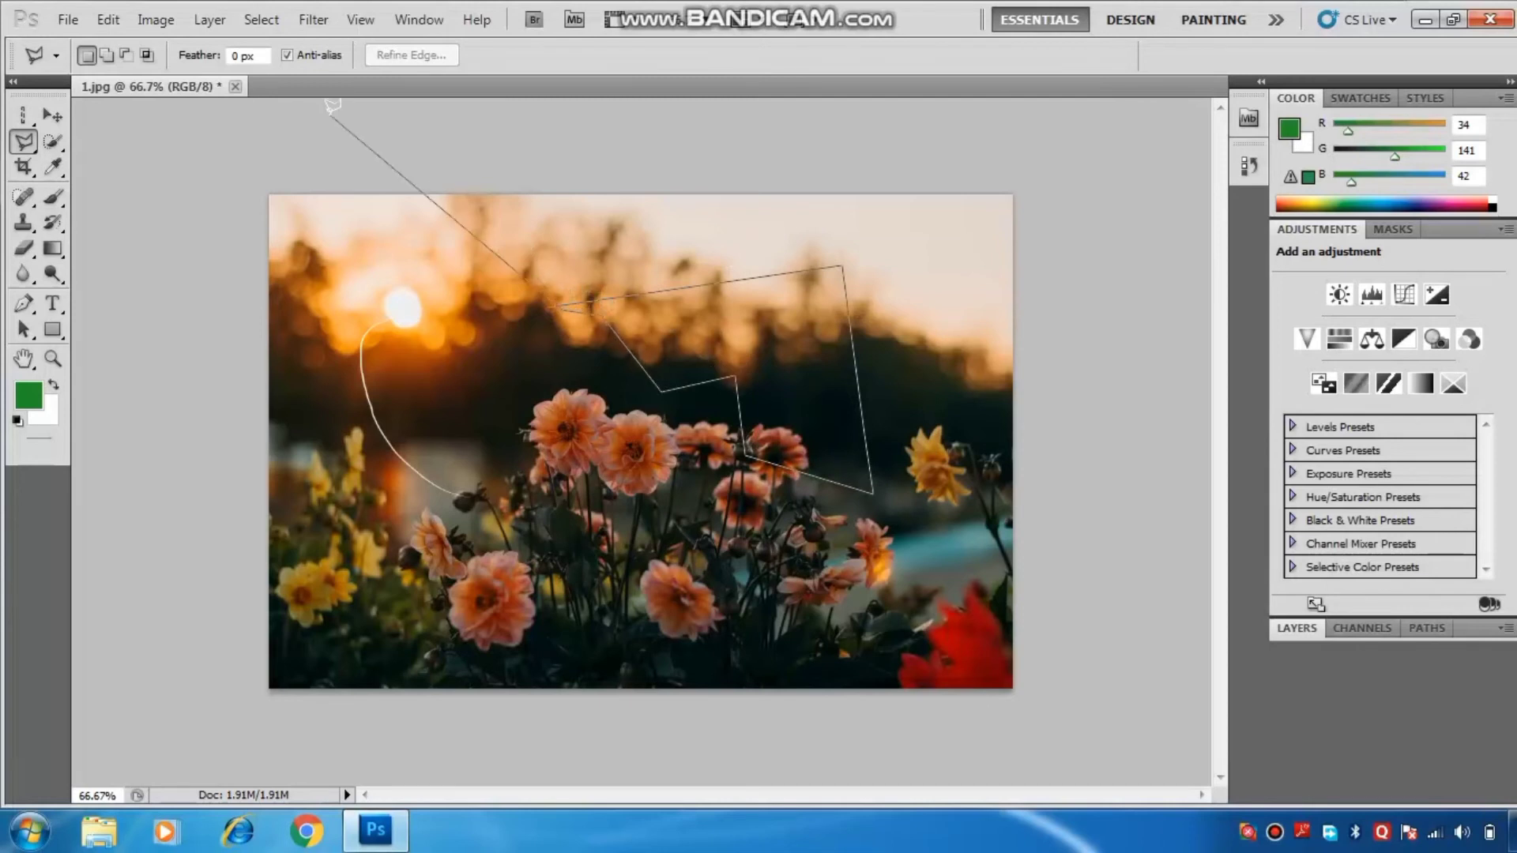
{"action": "left_click", "coordinate": [556, 302]}
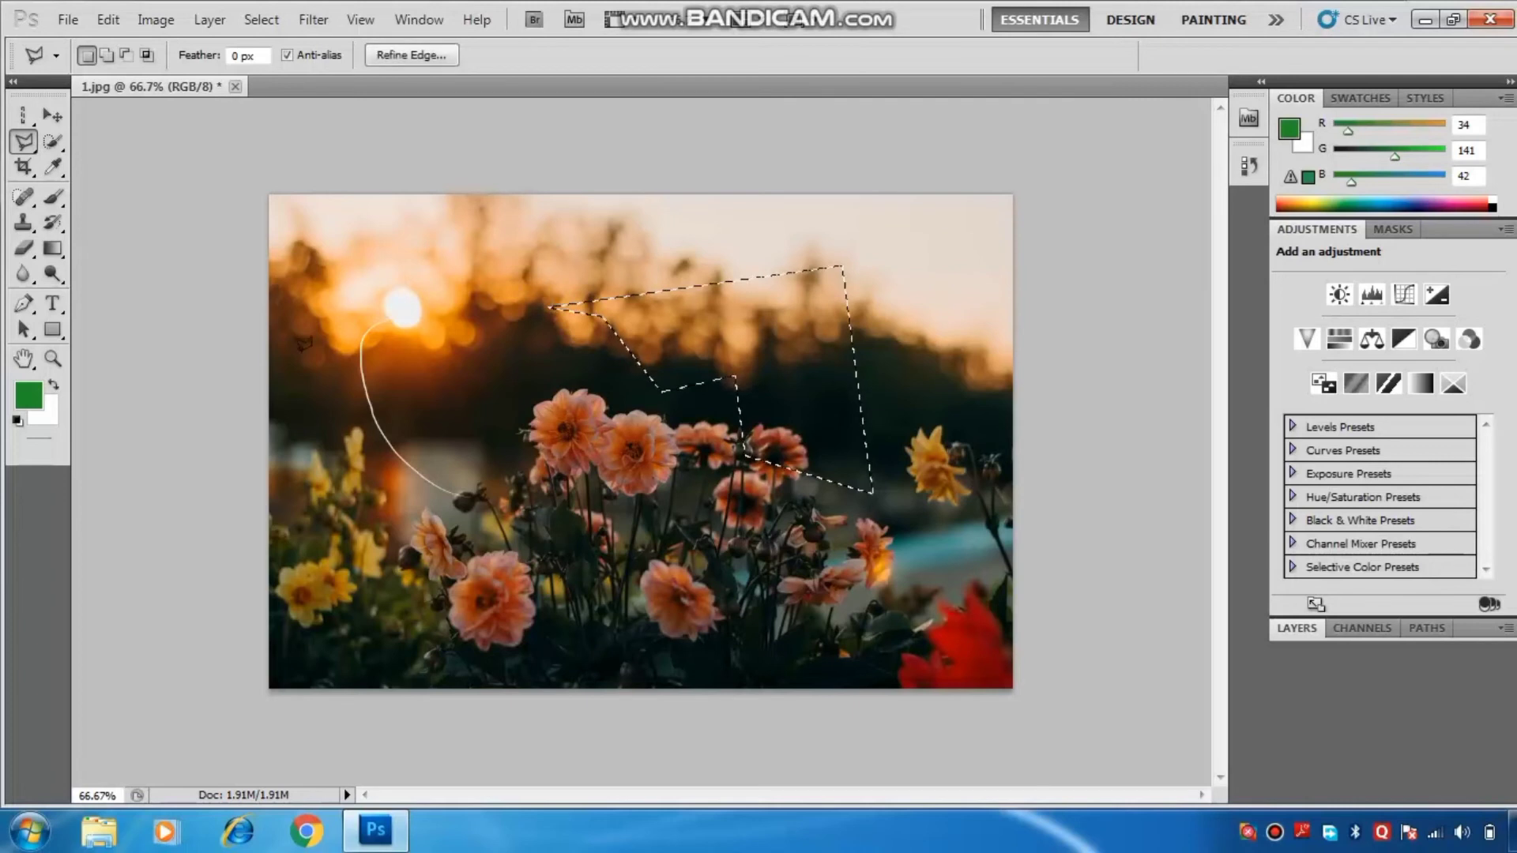
{"action": "left_click", "coordinate": [52, 117]}
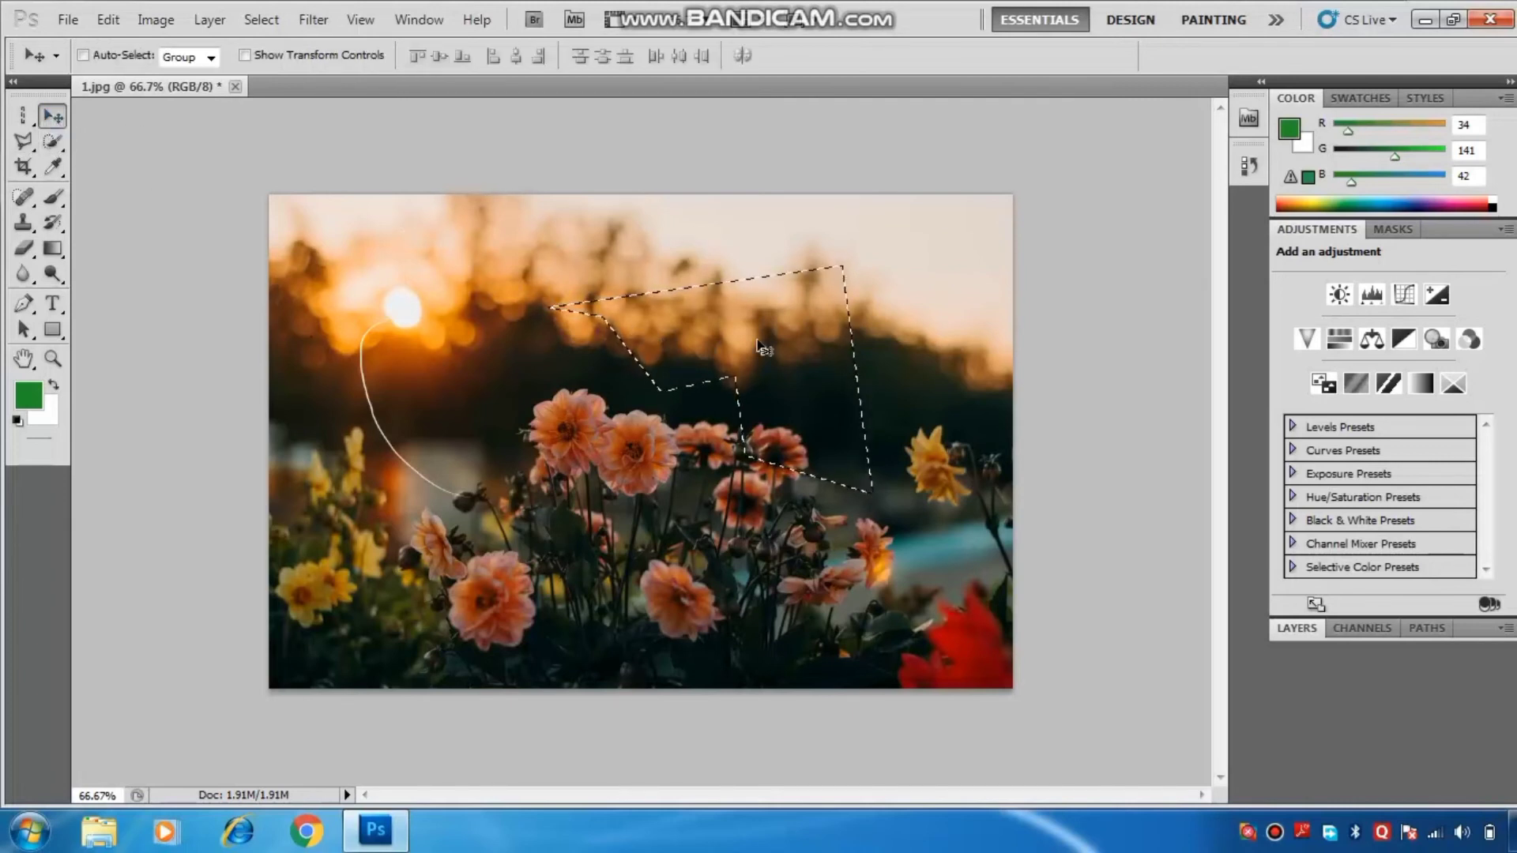
{"action": "mouse_move", "coordinate": [758, 346]}
{"action": "left_mouse_down"}
{"action": "mouse_move", "coordinate": [690, 291]}
{"action": "mouse_move", "coordinate": [501, 272]}
{"action": "mouse_move", "coordinate": [474, 289]}
{"action": "mouse_move", "coordinate": [585, 273]}
{"action": "mouse_move", "coordinate": [759, 345]}
{"action": "left_mouse_up"}
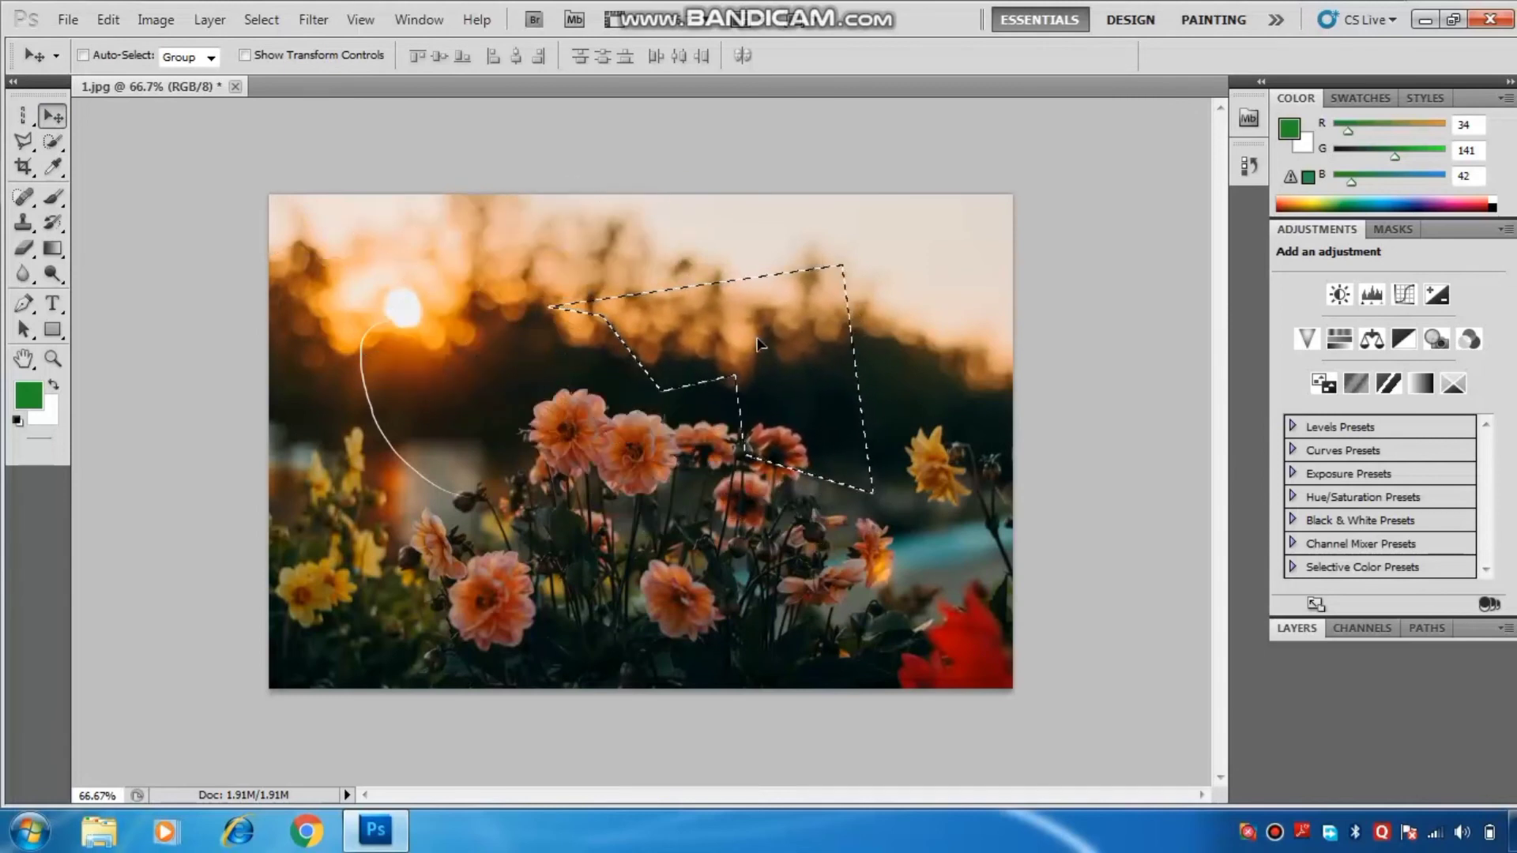
Step: Trace the edge of the large orange flower in the lower-left part of the photo with the Magnetic Lasso tool
{"action": "left_click", "coordinate": [30, 145]}
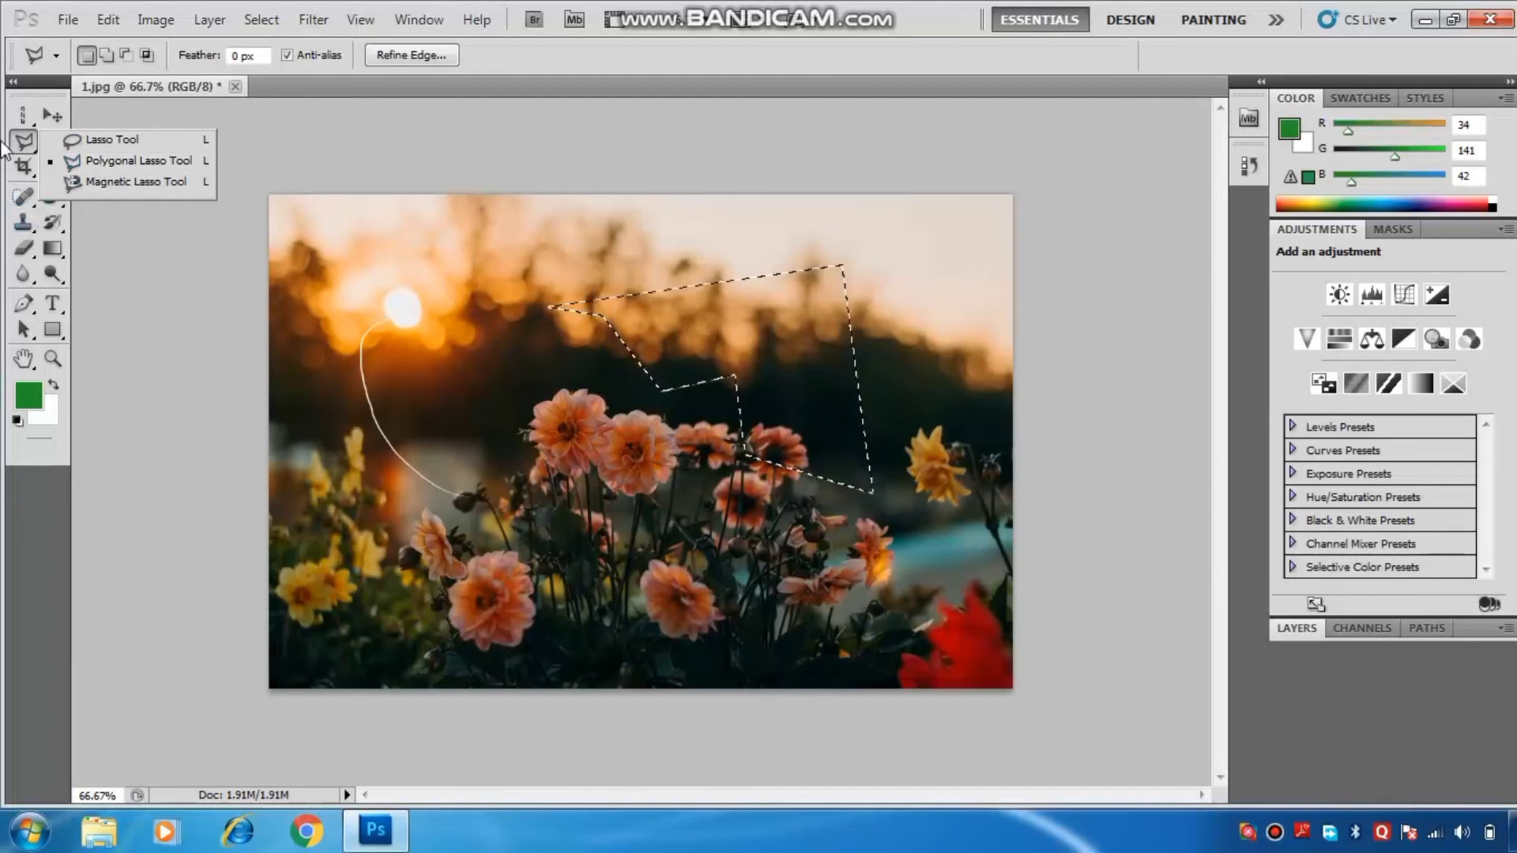
{"action": "left_click", "coordinate": [127, 182]}
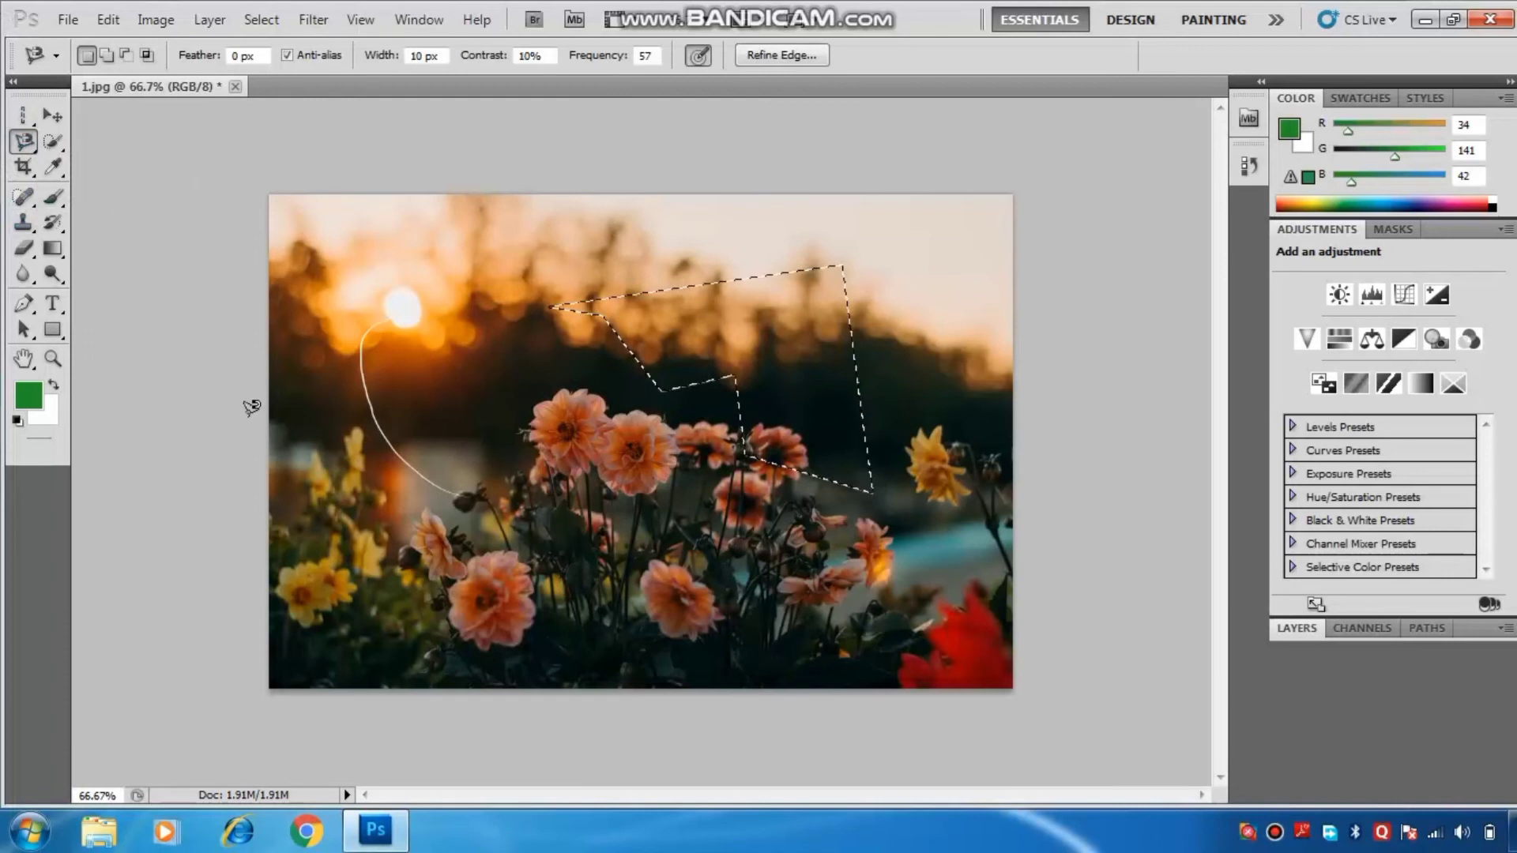
{"action": "left_click", "coordinate": [463, 645]}
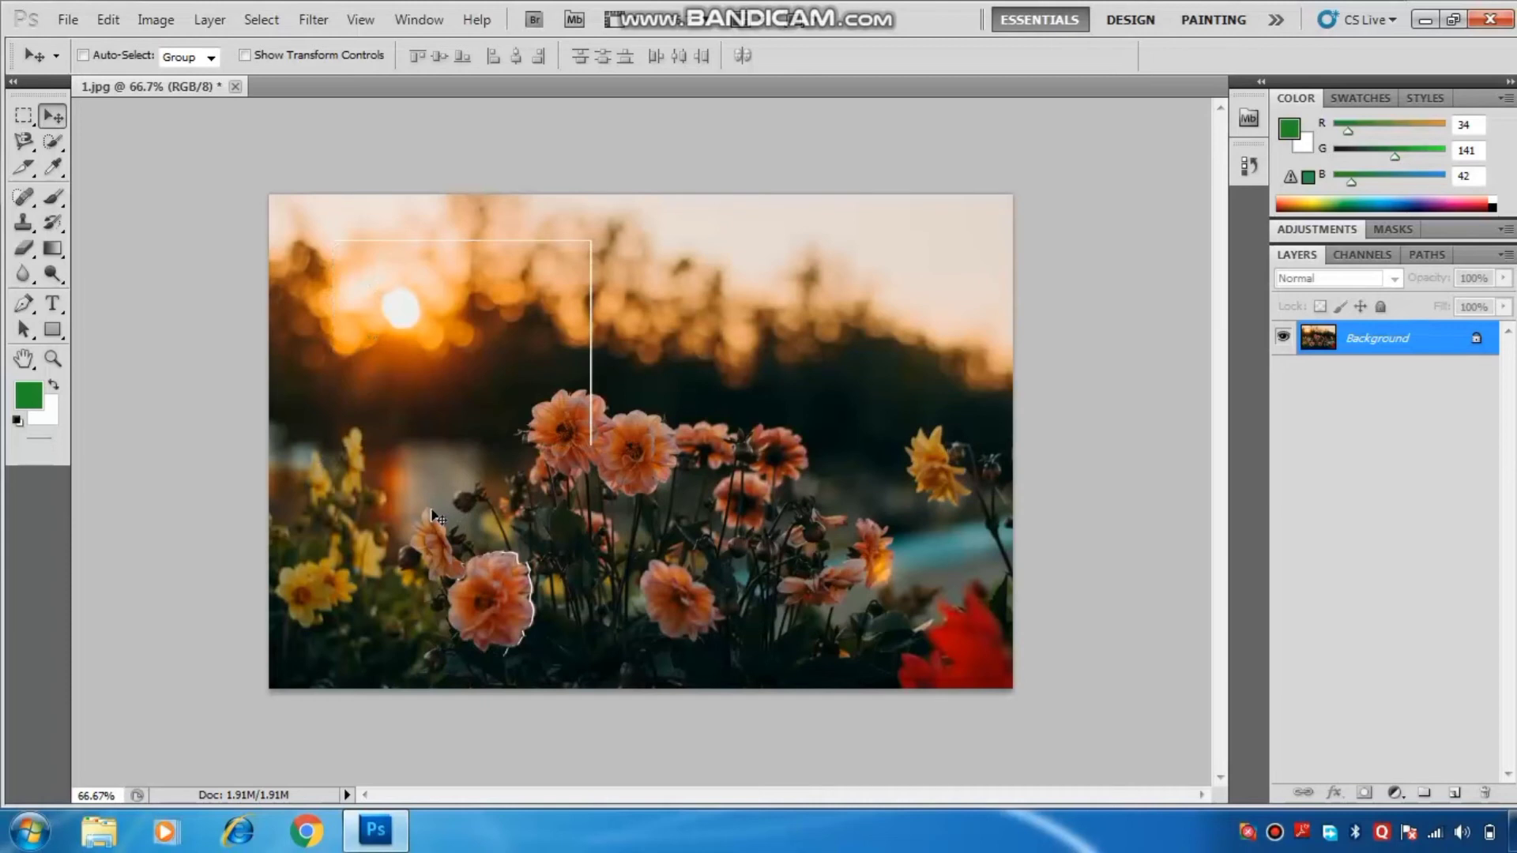
Step: Crop 1.jpg with the Crop tool, trimming wide strips off both sides and narrow strips off the upper and lower edges
{"action": "left_click", "coordinate": [33, 177]}
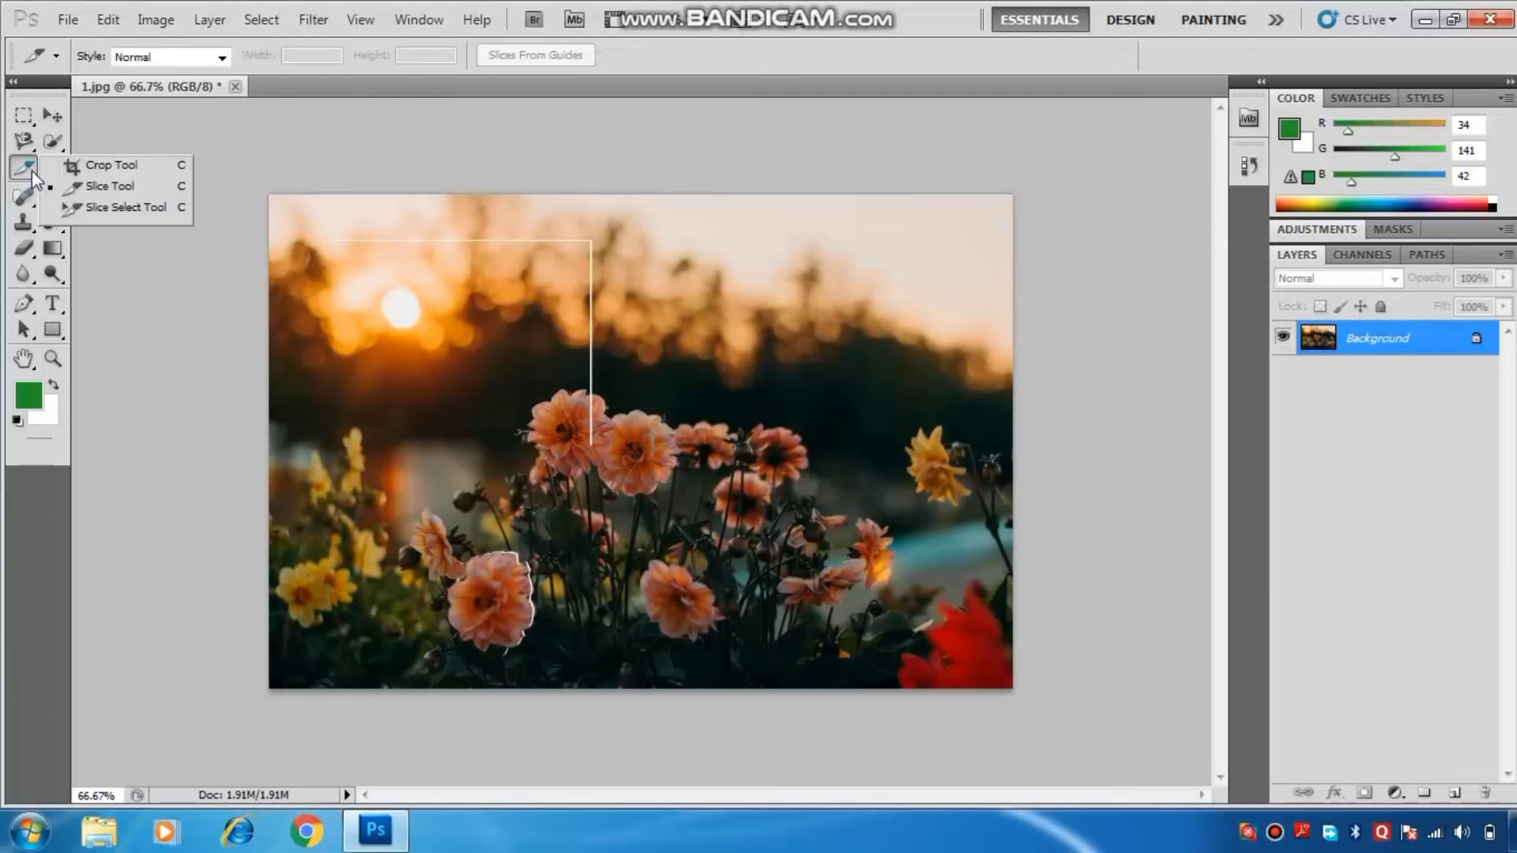
{"action": "left_click", "coordinate": [113, 167]}
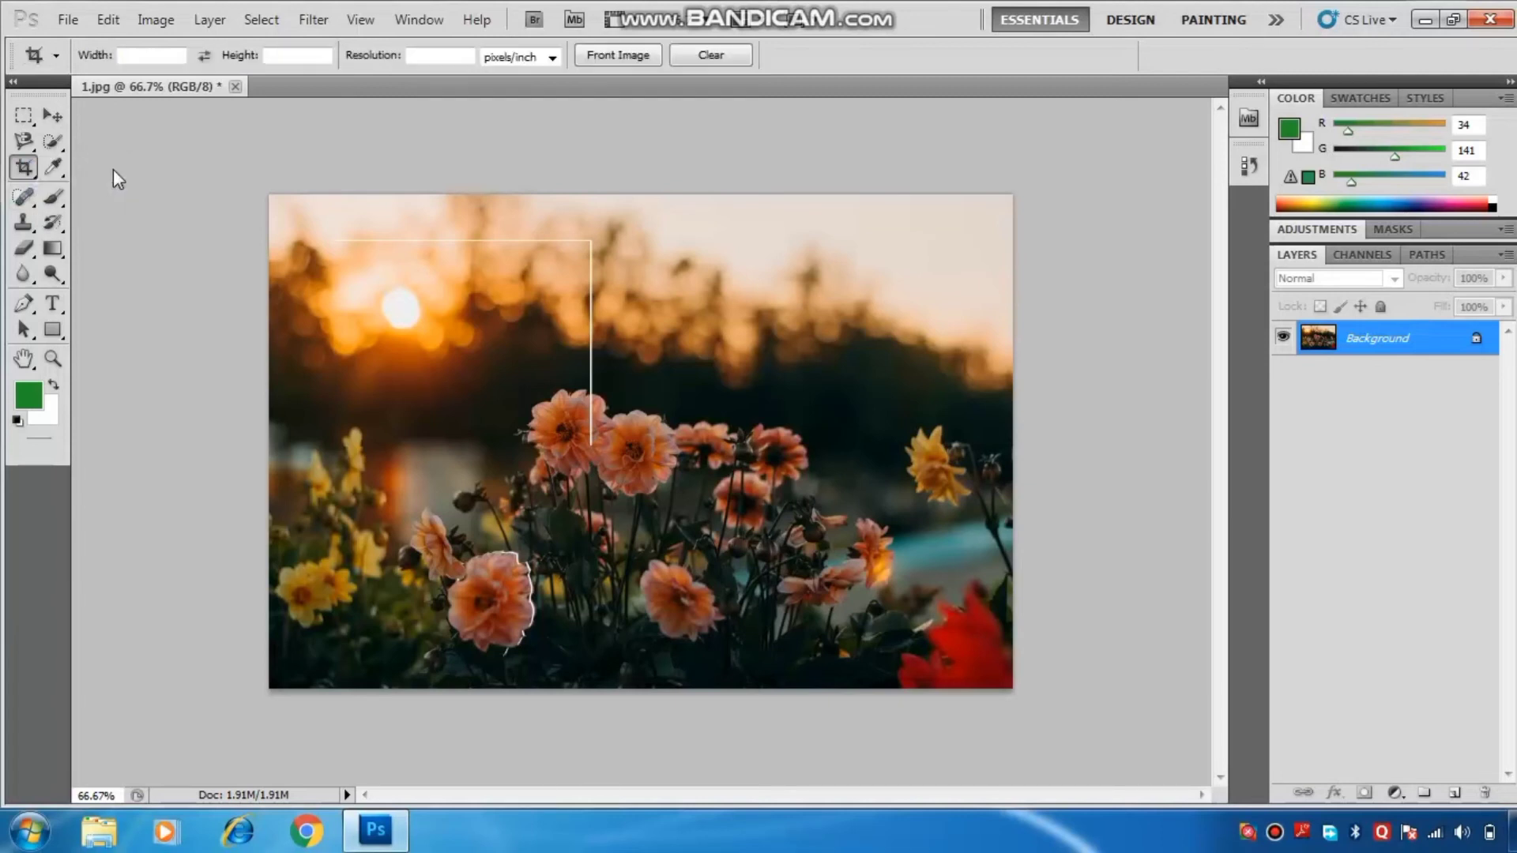
{"action": "left_click_drag", "start_coordinate": [342, 211], "coordinate": [914, 668]}
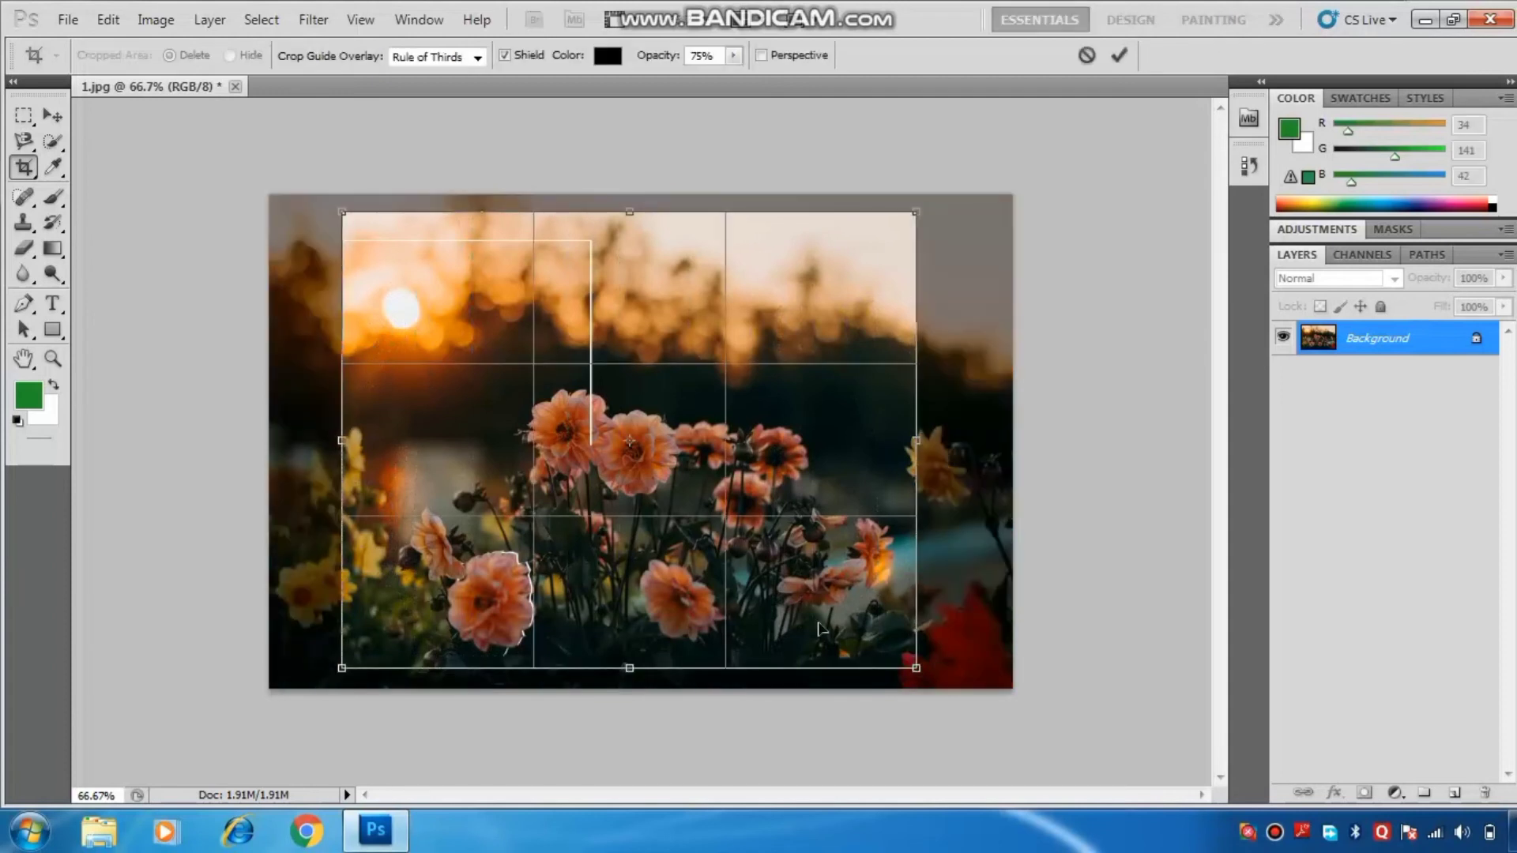
{"action": "right_click", "coordinate": [613, 297]}
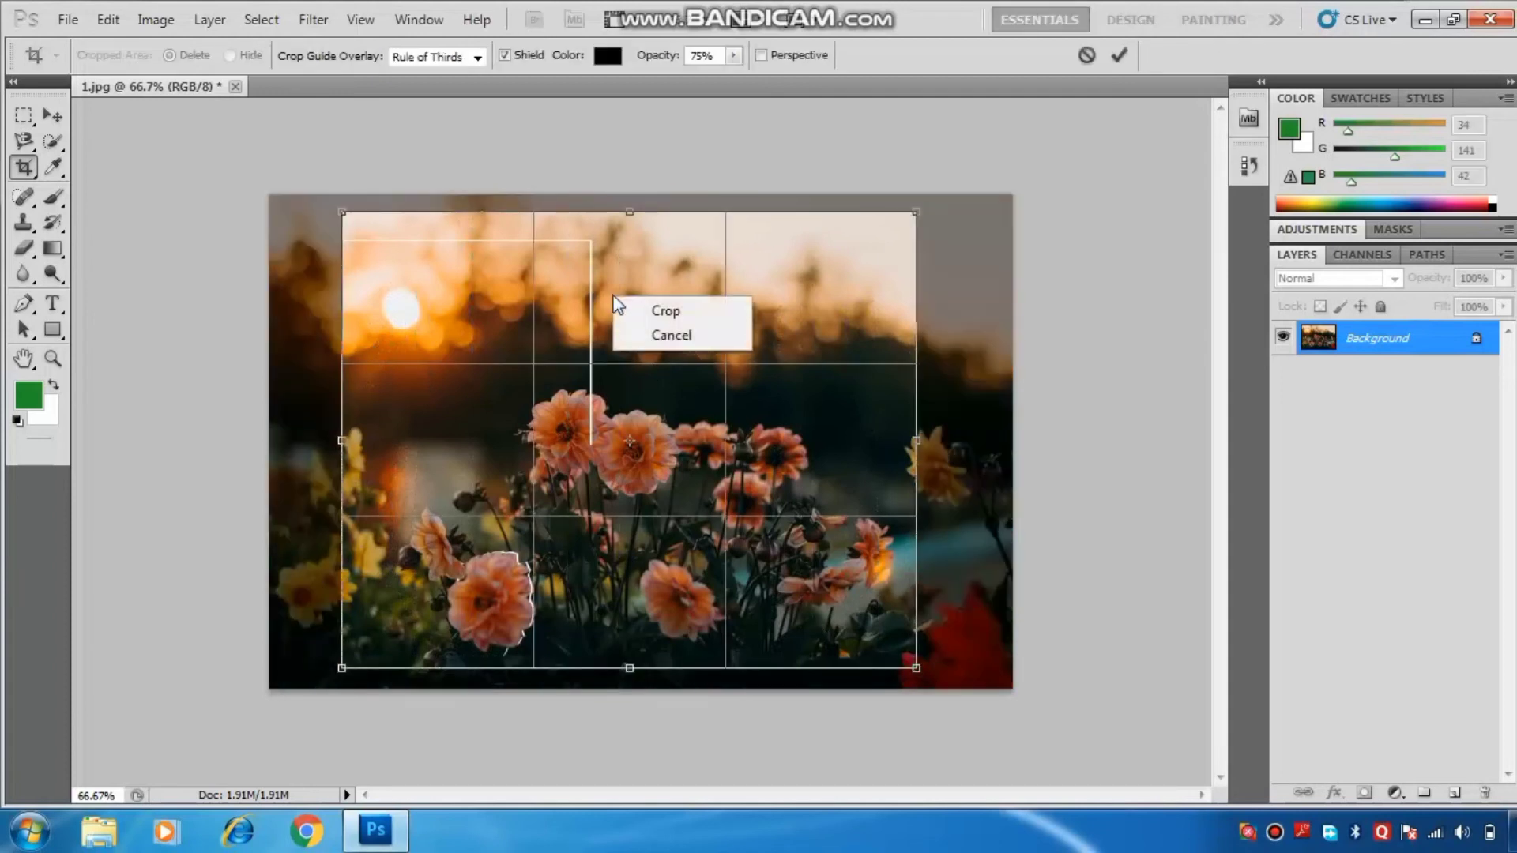
{"action": "left_click", "coordinate": [677, 313]}
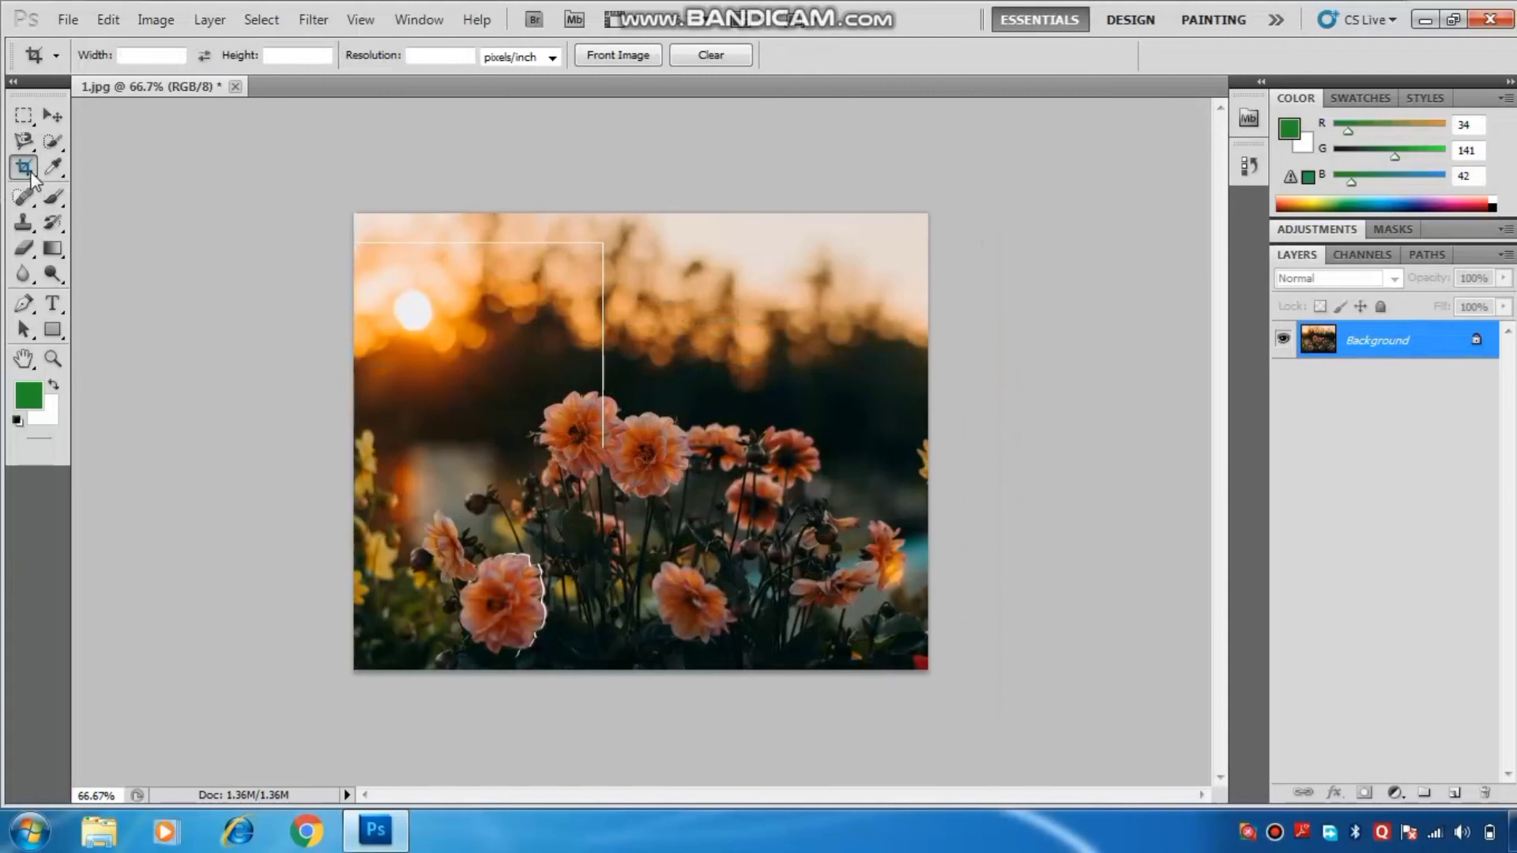
{"action": "left_click", "coordinate": [60, 177]}
{"action": "right_click", "coordinate": [62, 178]}
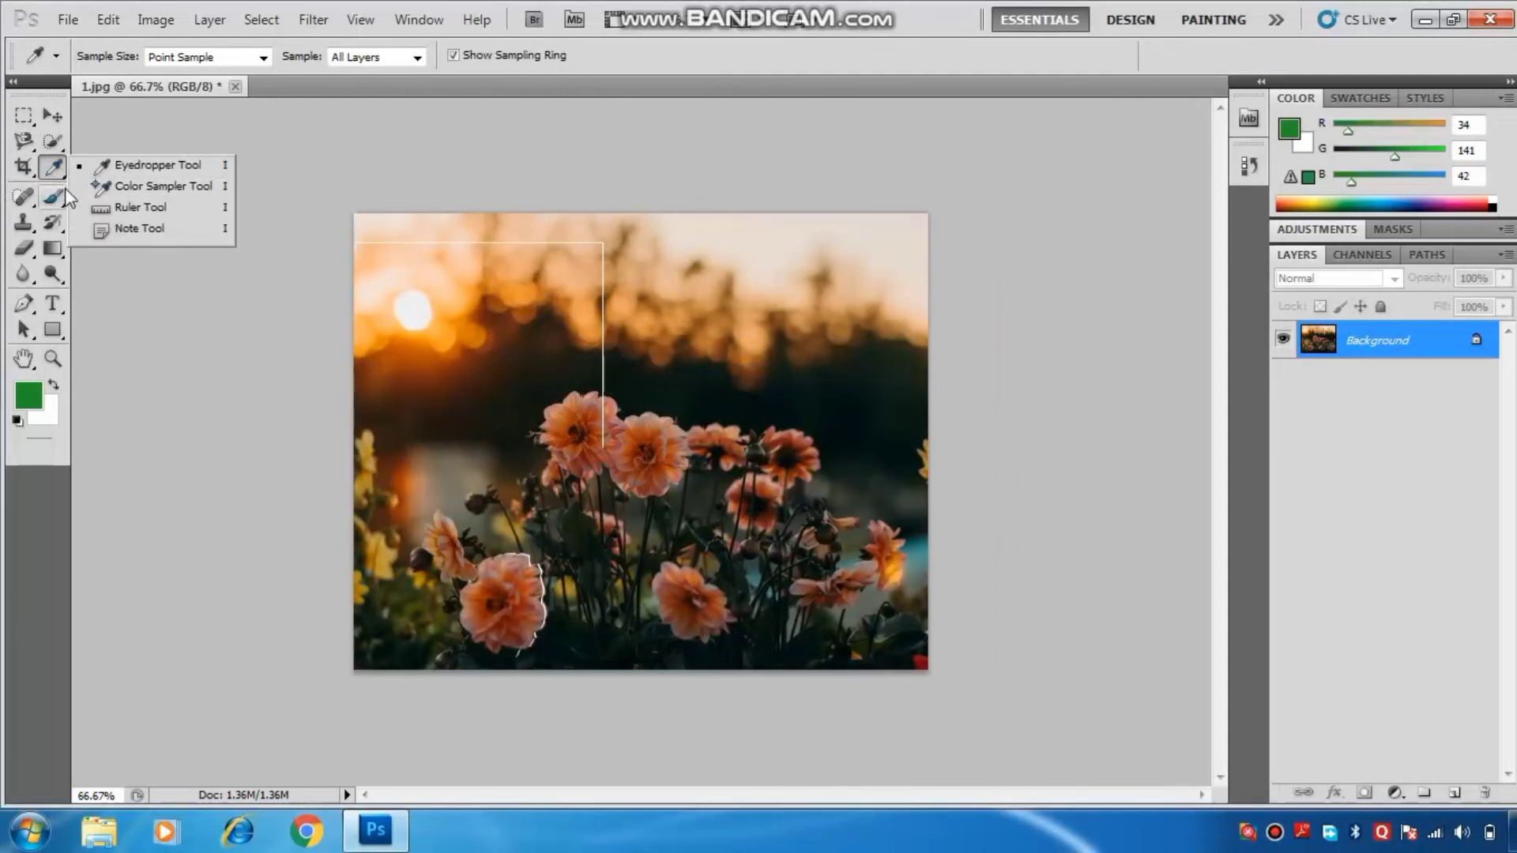
Step: Activate the Brush tool and set the foreground colour to blue 281bab
{"action": "left_click", "coordinate": [60, 201]}
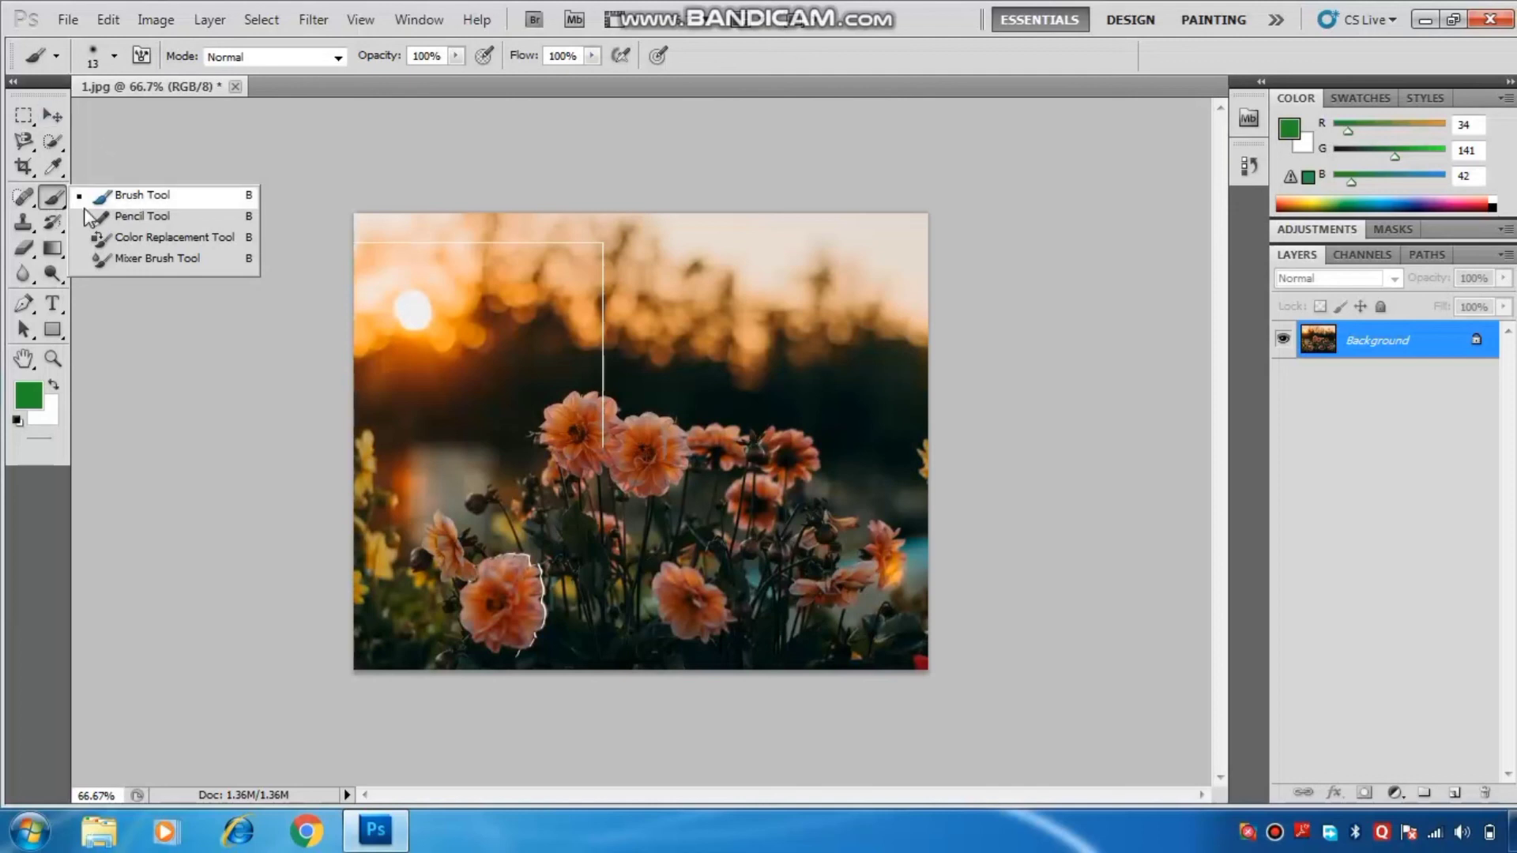
{"action": "left_click", "coordinate": [135, 196]}
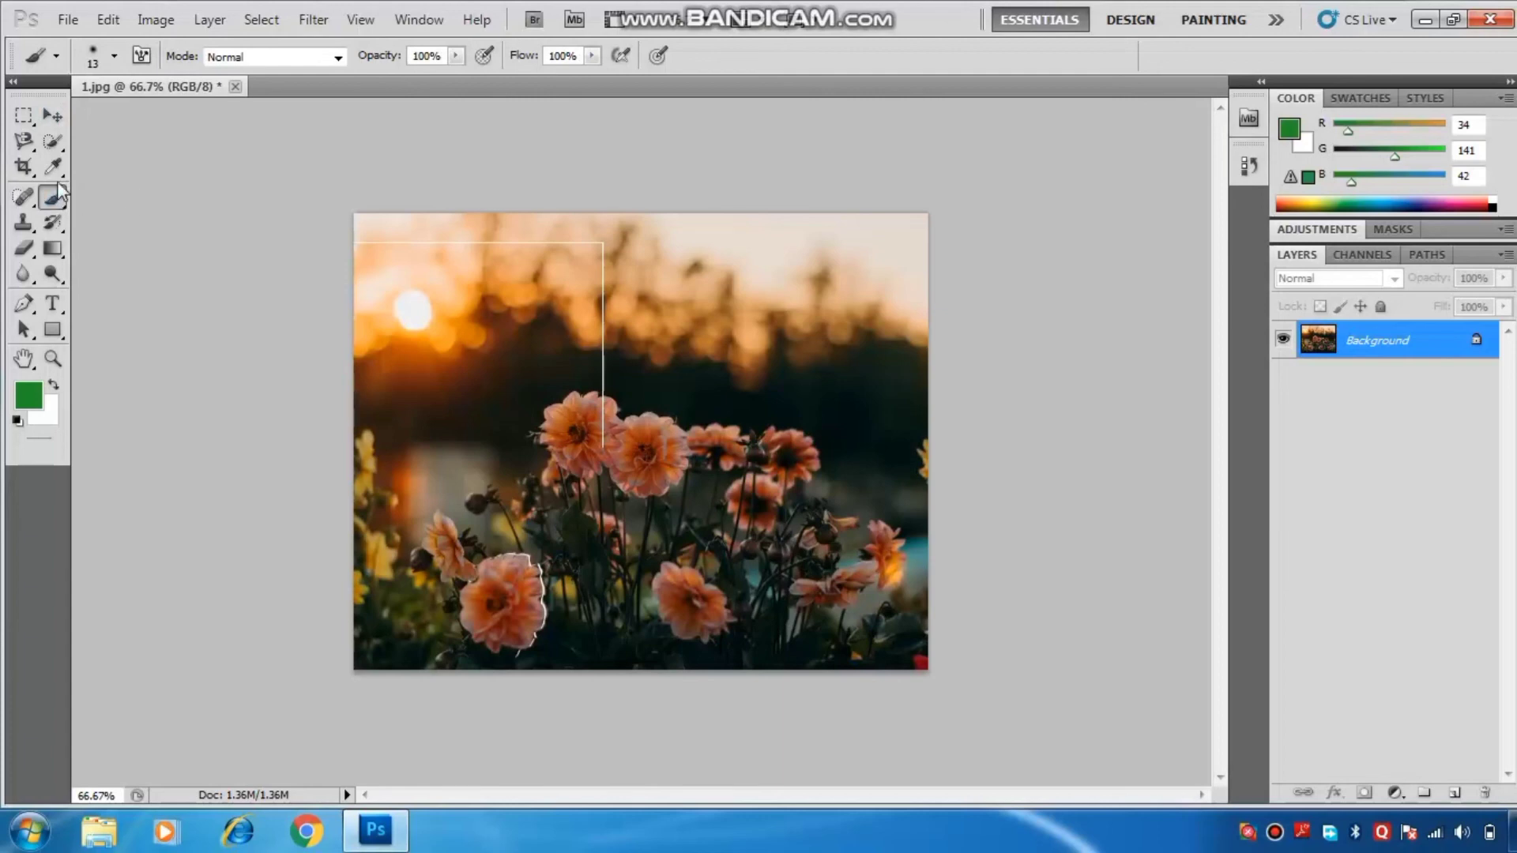
{"action": "left_click", "coordinate": [29, 395]}
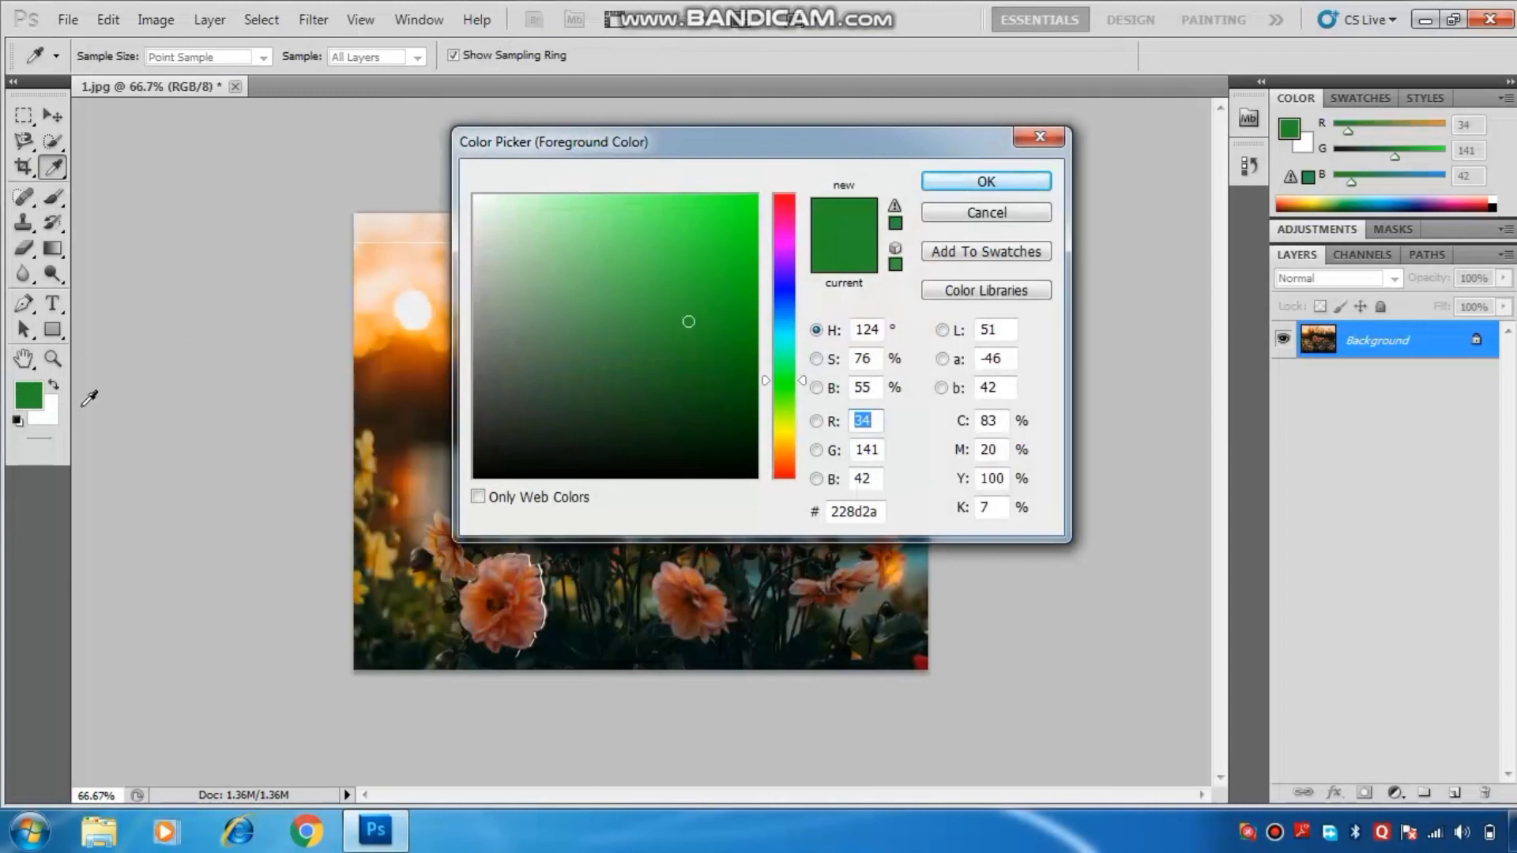
{"action": "left_click", "coordinate": [783, 286]}
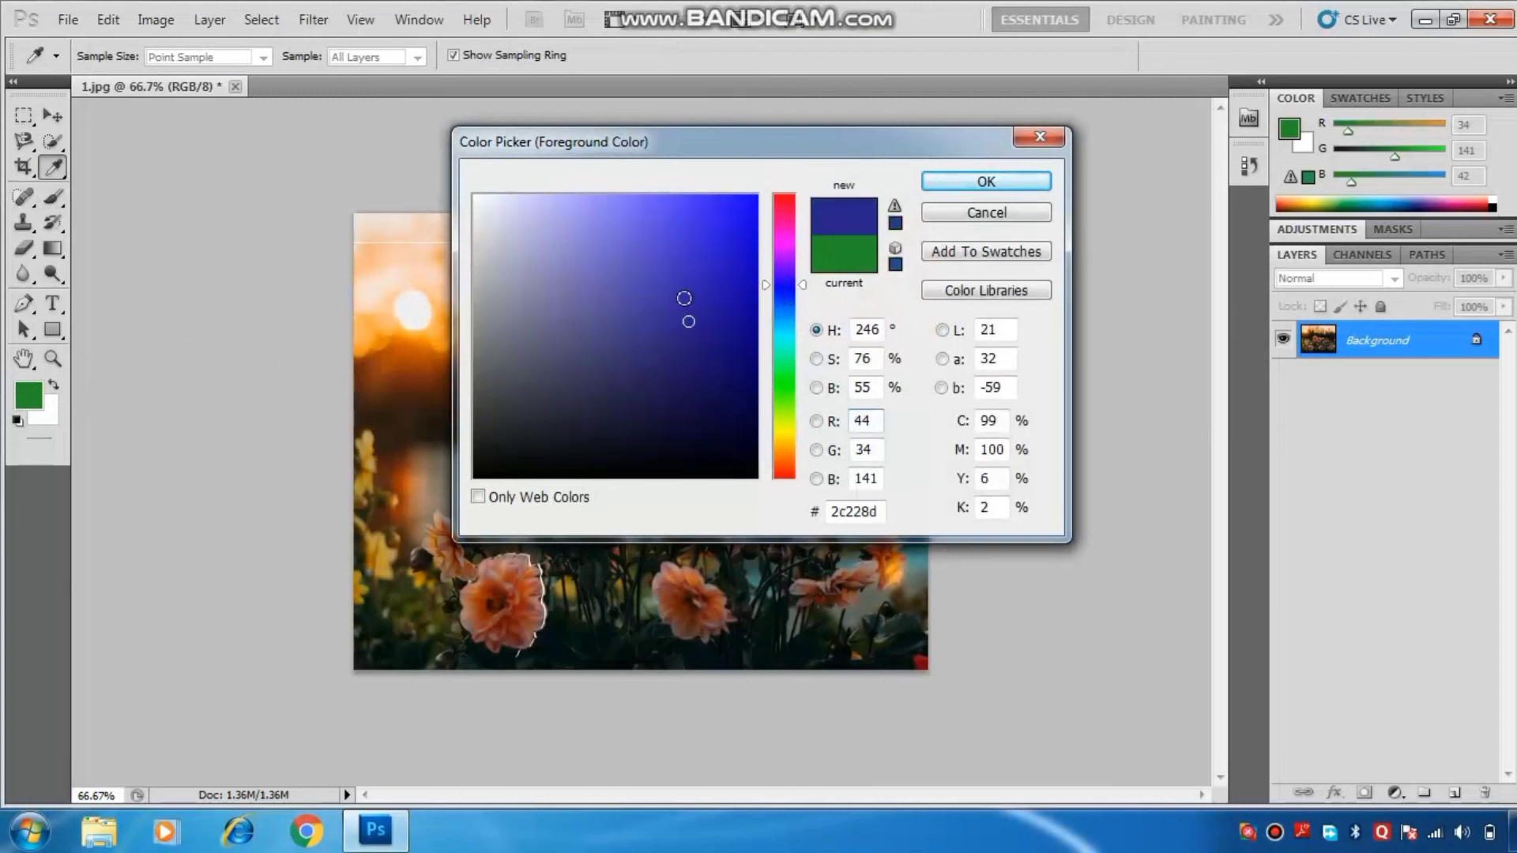
{"action": "left_click", "coordinate": [713, 287]}
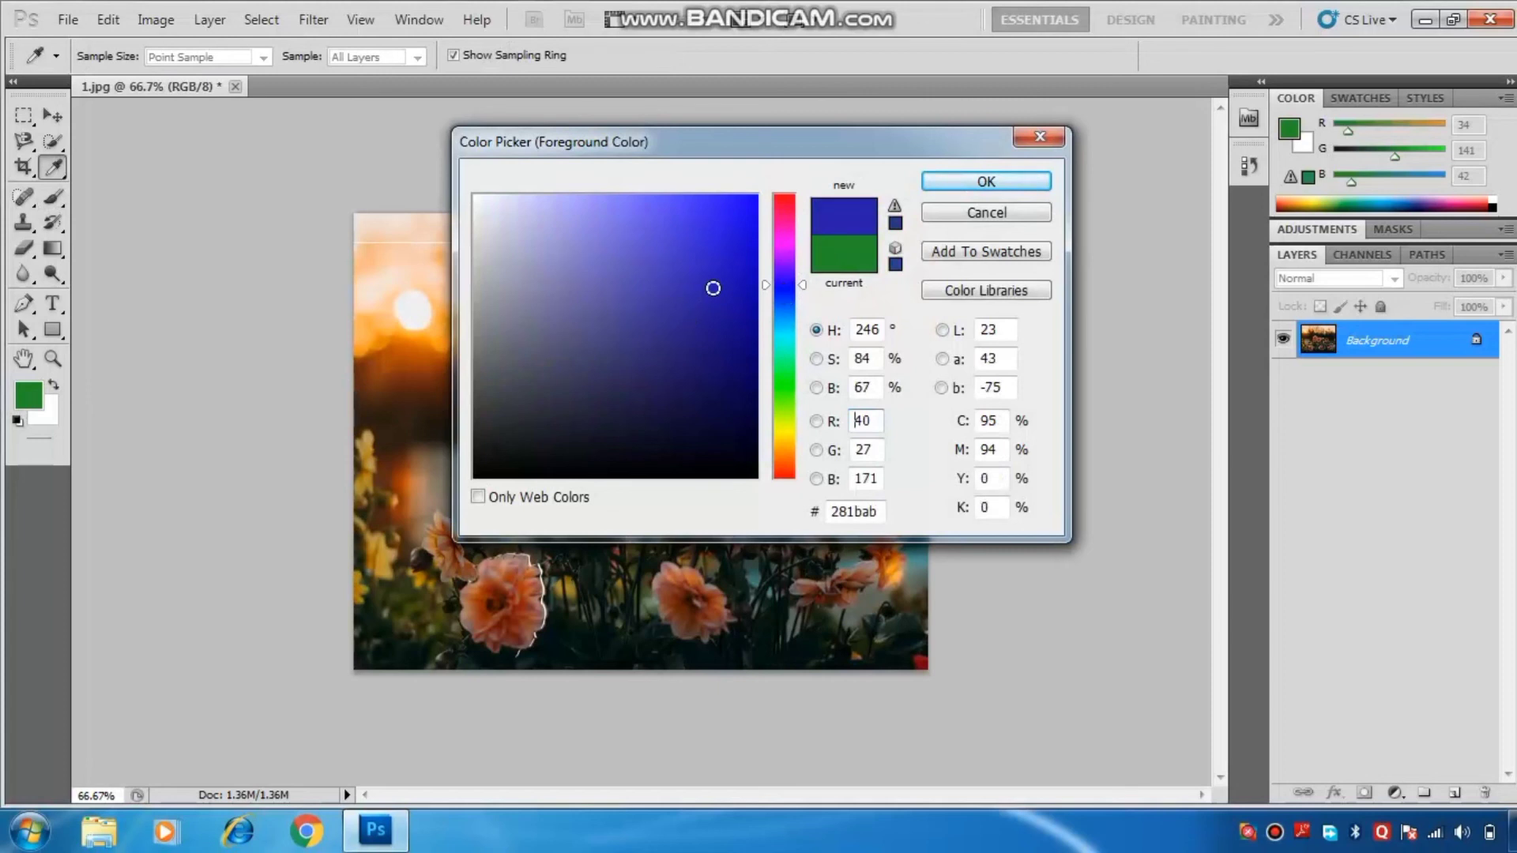
{"action": "left_click", "coordinate": [996, 187]}
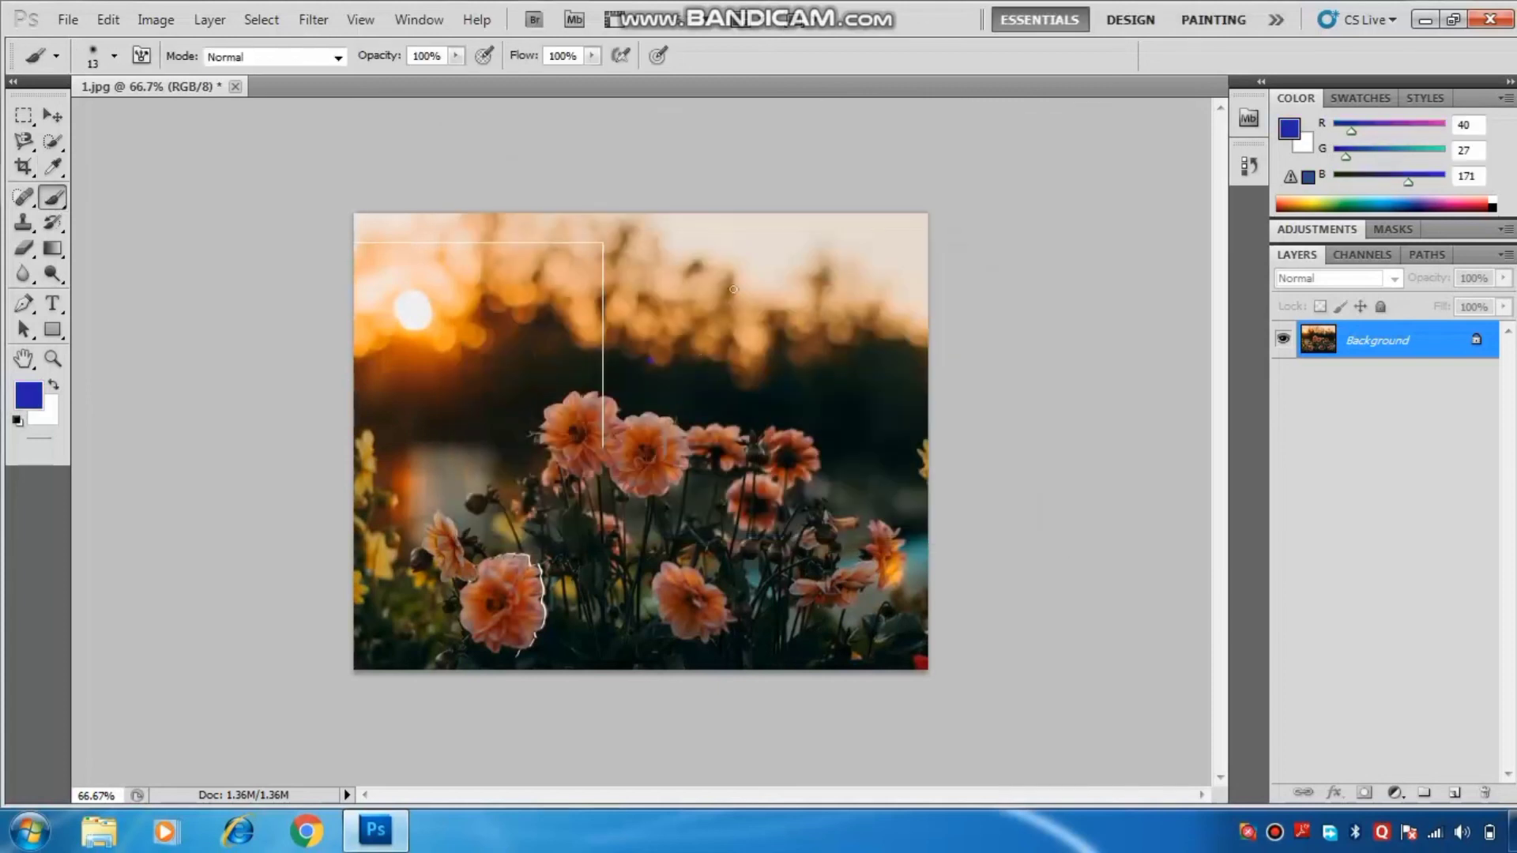
Step: Paint a freehand blue scribble over the tree line in the upper middle of the photo
{"action": "mouse_move", "coordinate": [734, 289]}
{"action": "left_mouse_down"}
{"action": "mouse_move", "coordinate": [733, 363]}
{"action": "mouse_move", "coordinate": [699, 359]}
{"action": "mouse_move", "coordinate": [657, 300]}
{"action": "mouse_move", "coordinate": [729, 255]}
{"action": "left_mouse_up"}
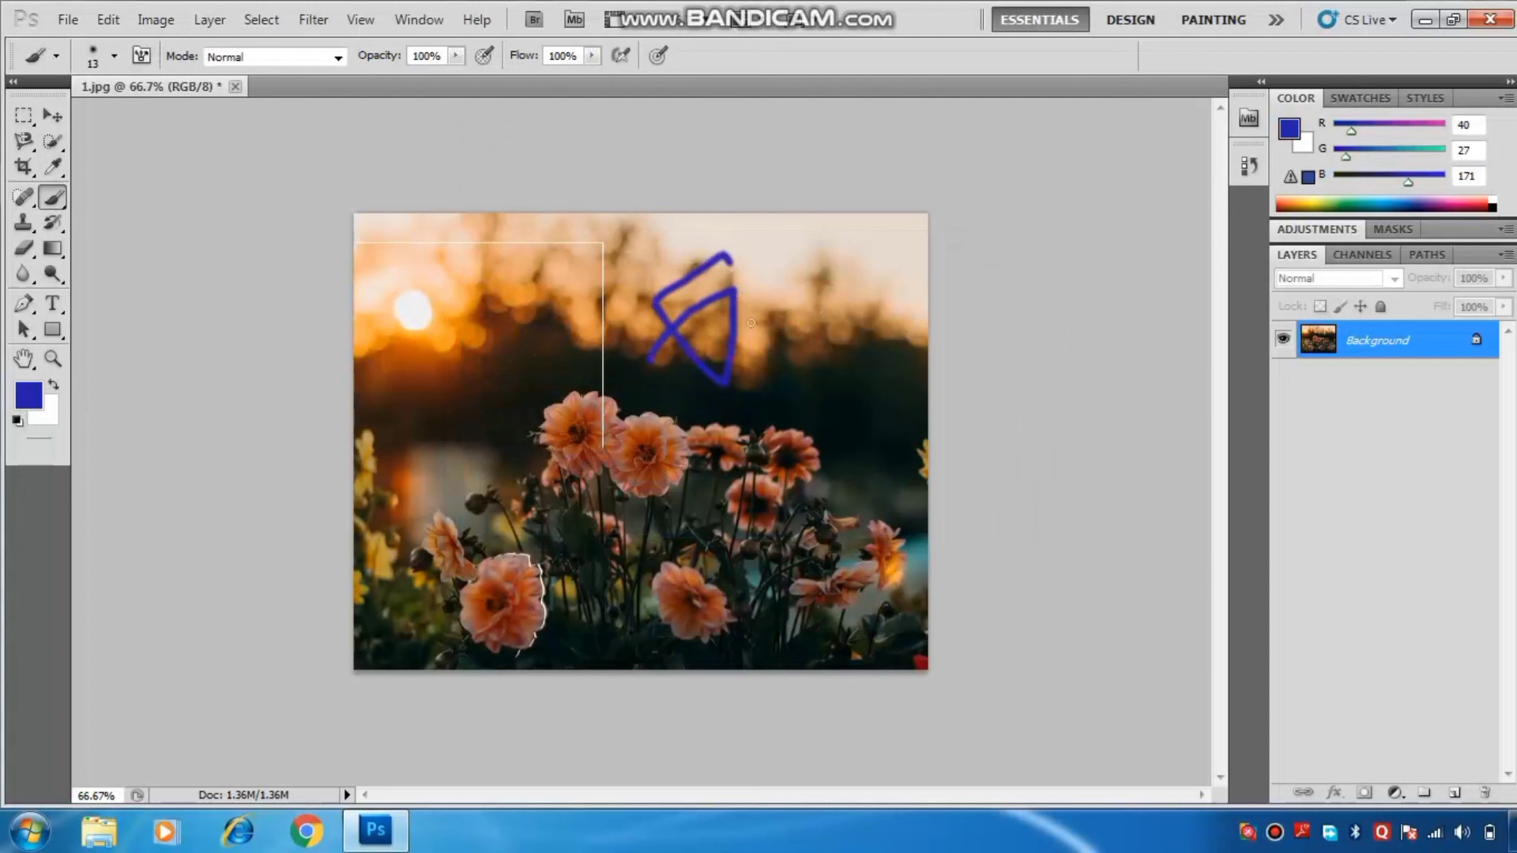
{"action": "mouse_move", "coordinate": [751, 322]}
{"action": "left_mouse_down"}
{"action": "mouse_move", "coordinate": [657, 289]}
{"action": "mouse_move", "coordinate": [725, 251]}
{"action": "mouse_move", "coordinate": [822, 273]}
{"action": "mouse_move", "coordinate": [711, 378]}
{"action": "mouse_move", "coordinate": [682, 348]}
{"action": "mouse_move", "coordinate": [695, 327]}
{"action": "mouse_move", "coordinate": [773, 328]}
{"action": "left_mouse_up"}
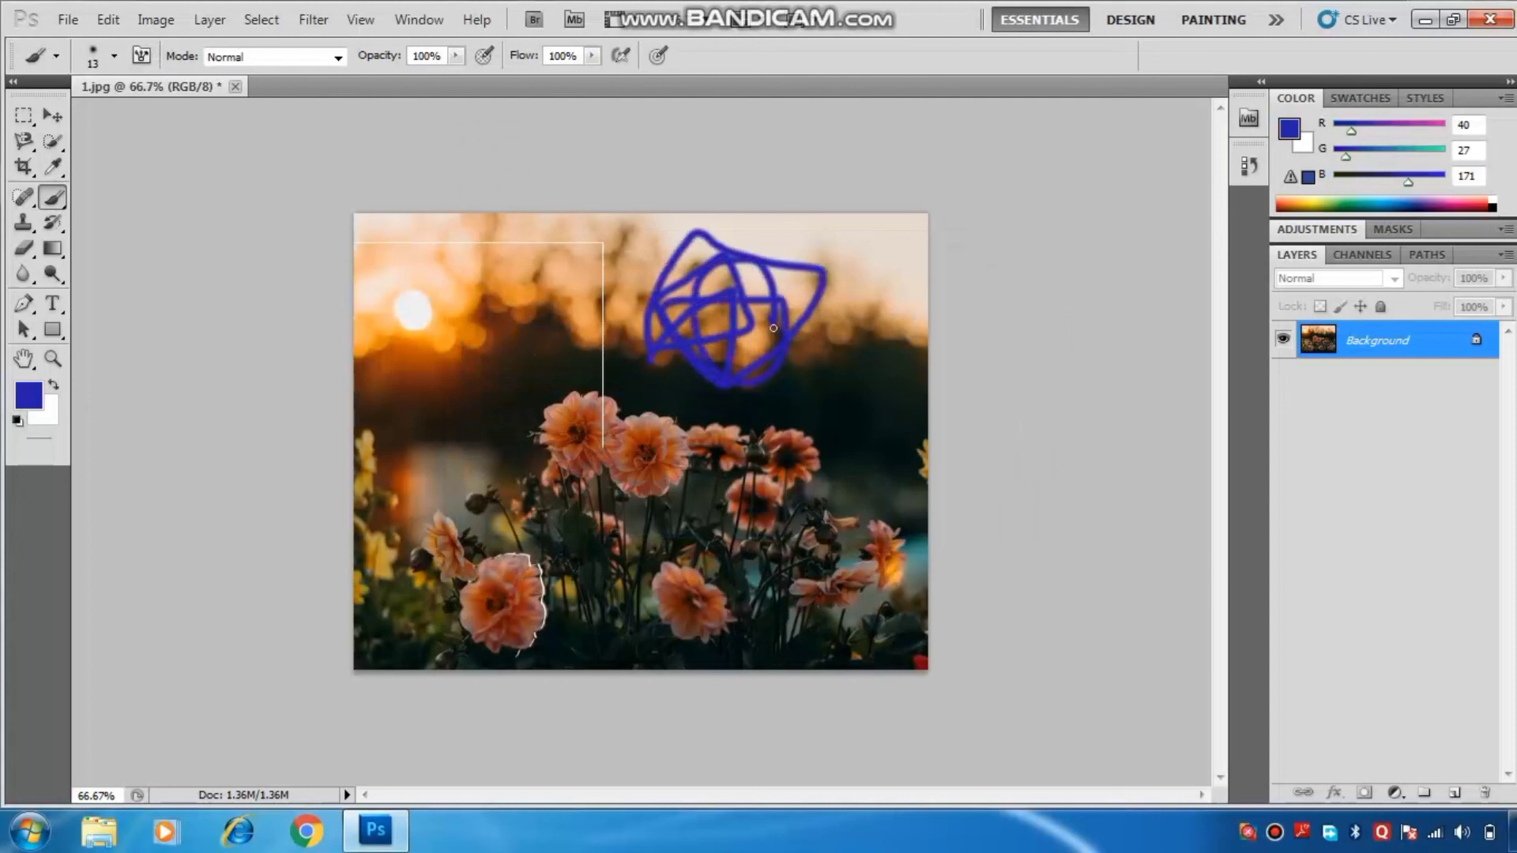